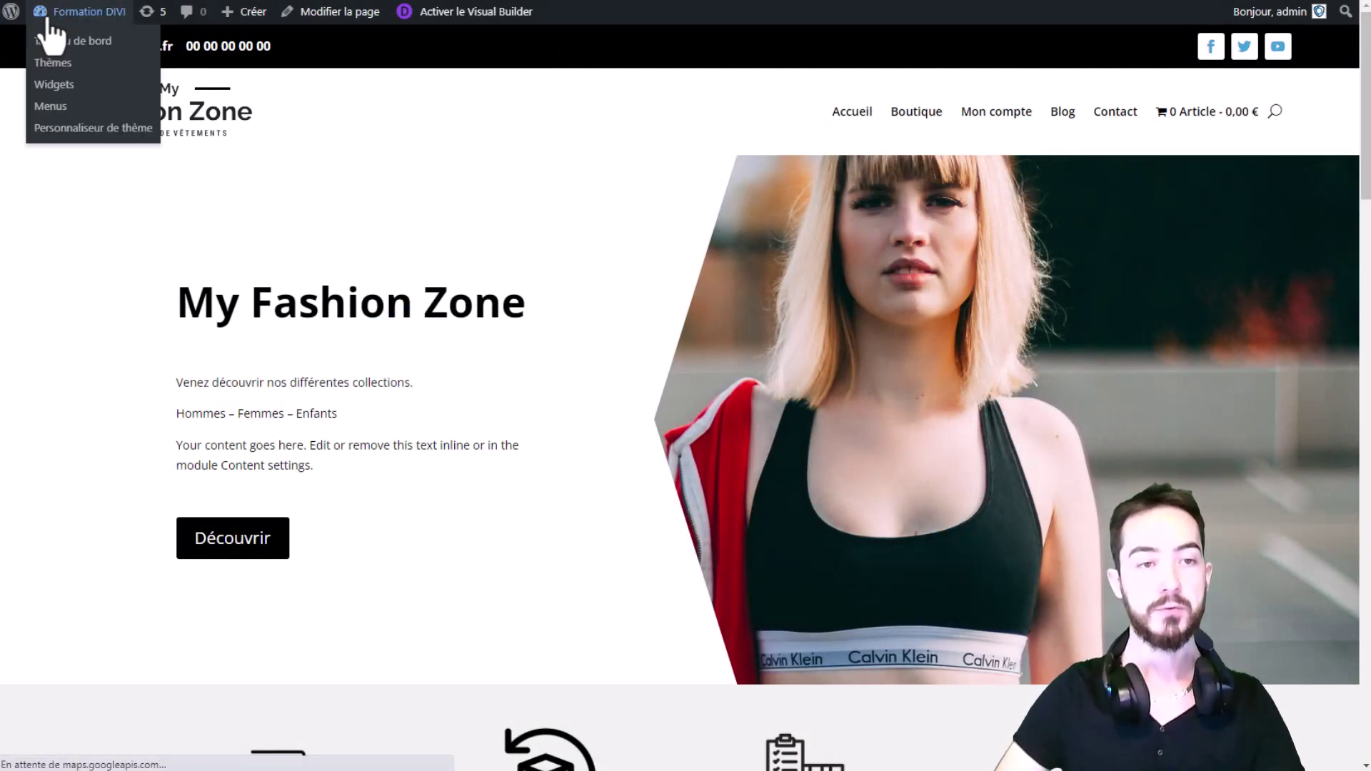
Open the site's admin dashboard, go to the product list and start a new product.
left_click(45, 34)
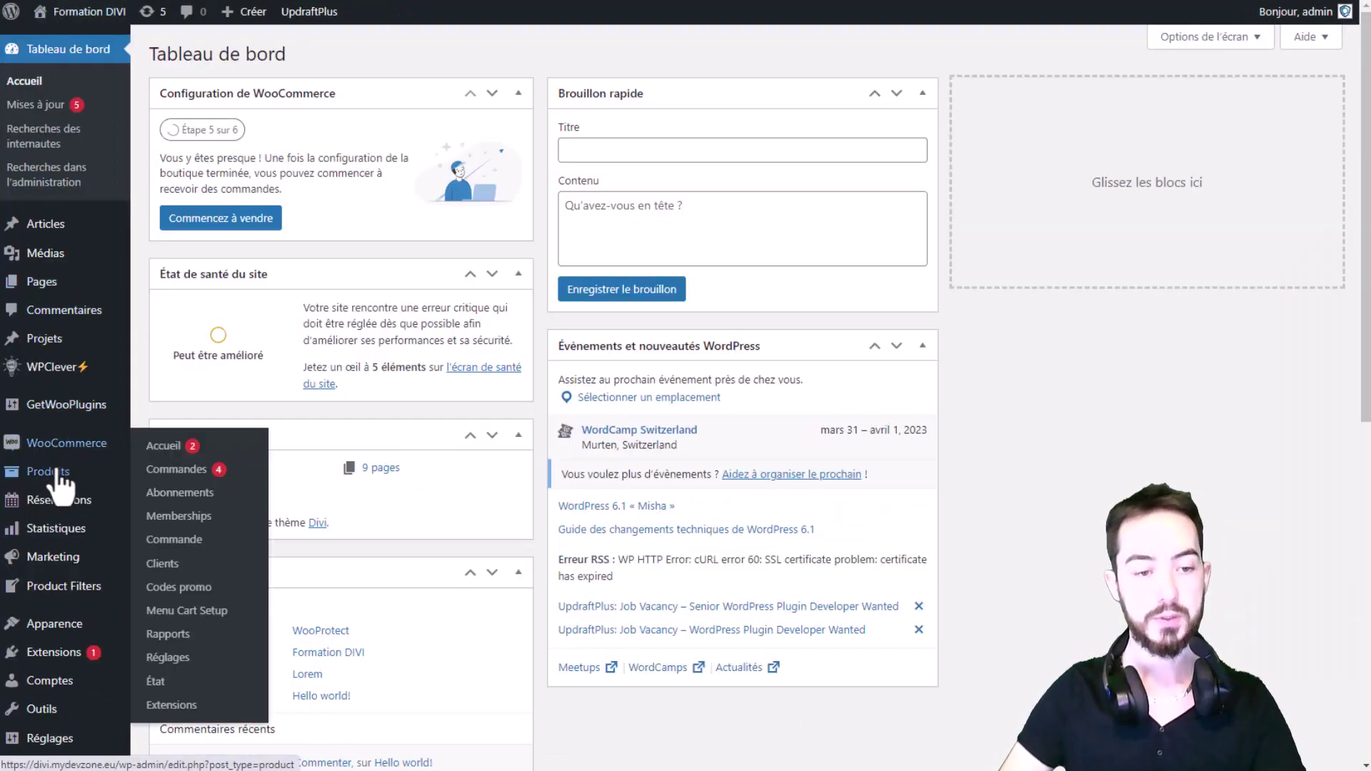
left_click(57, 472)
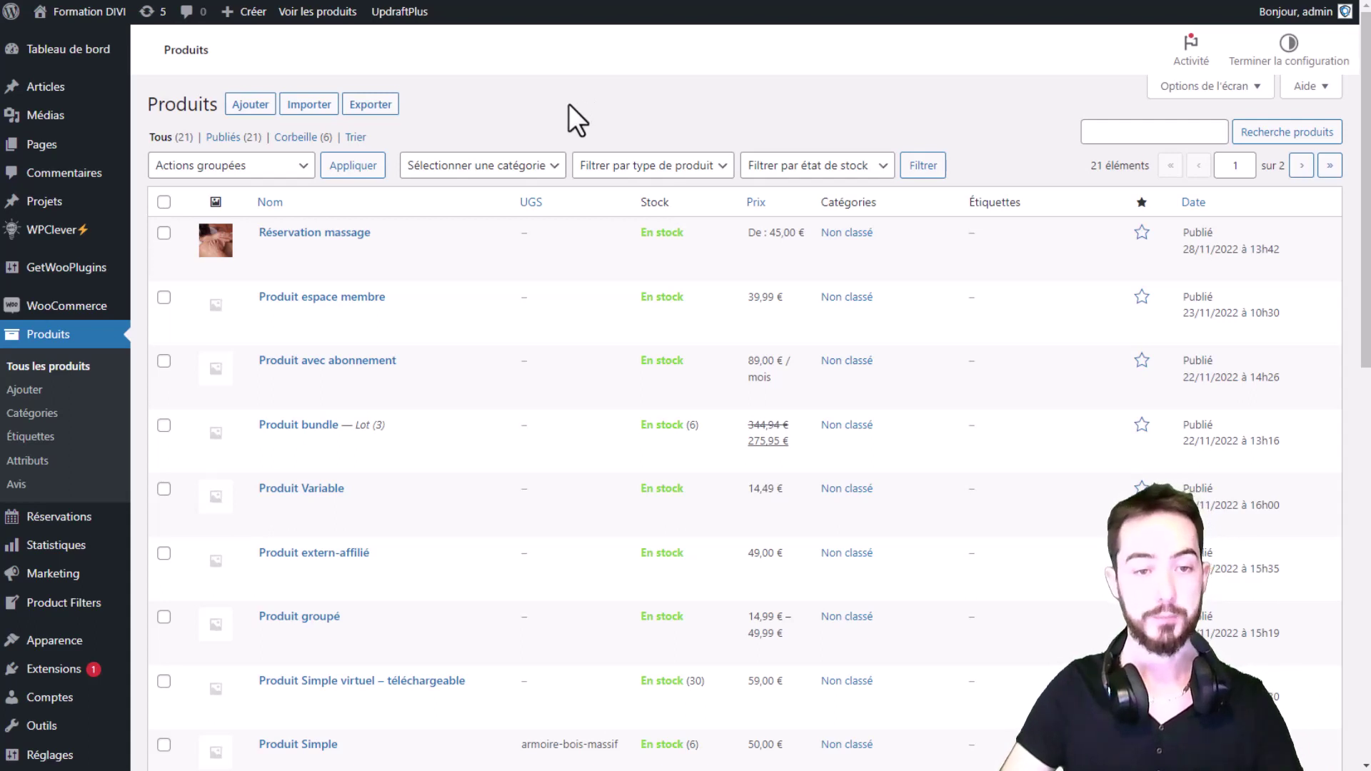
left_click(251, 104)
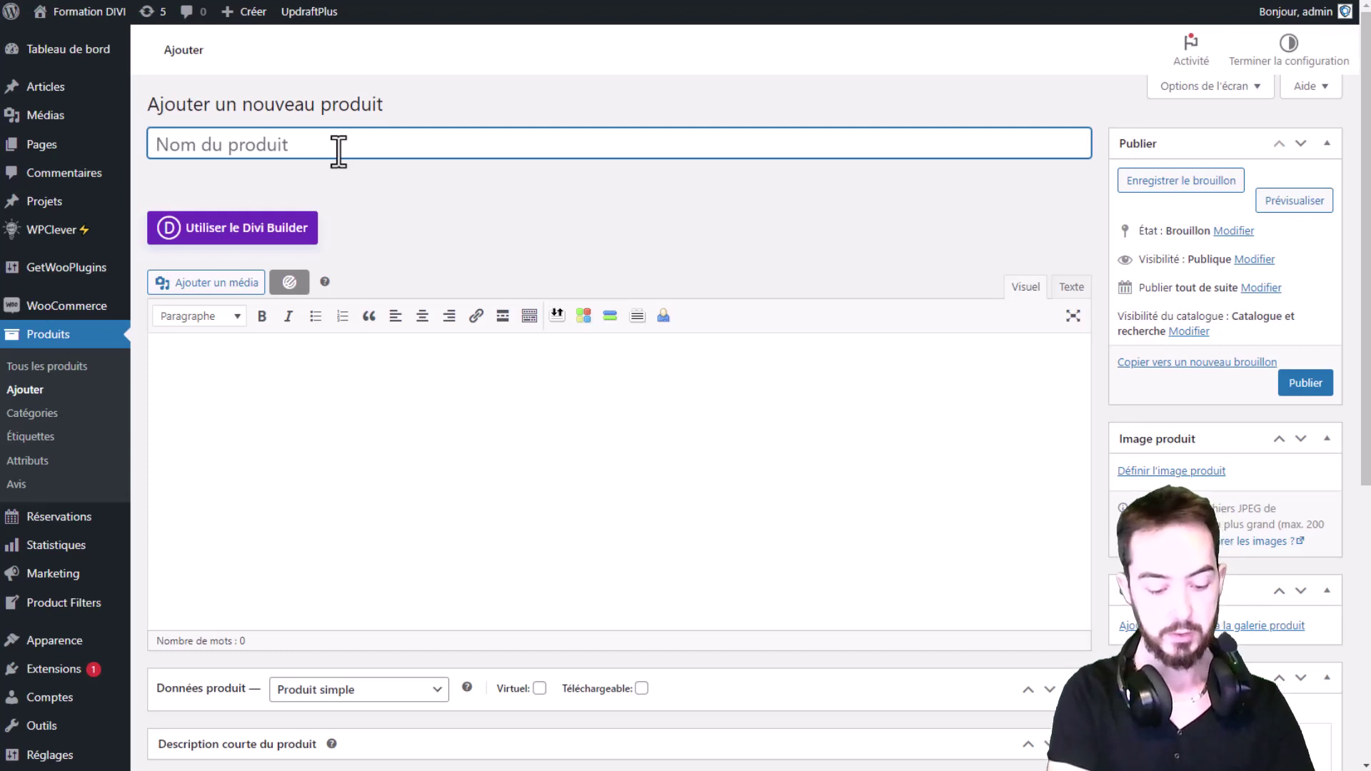
Name the new product "Places spectacle".
type("Places ")
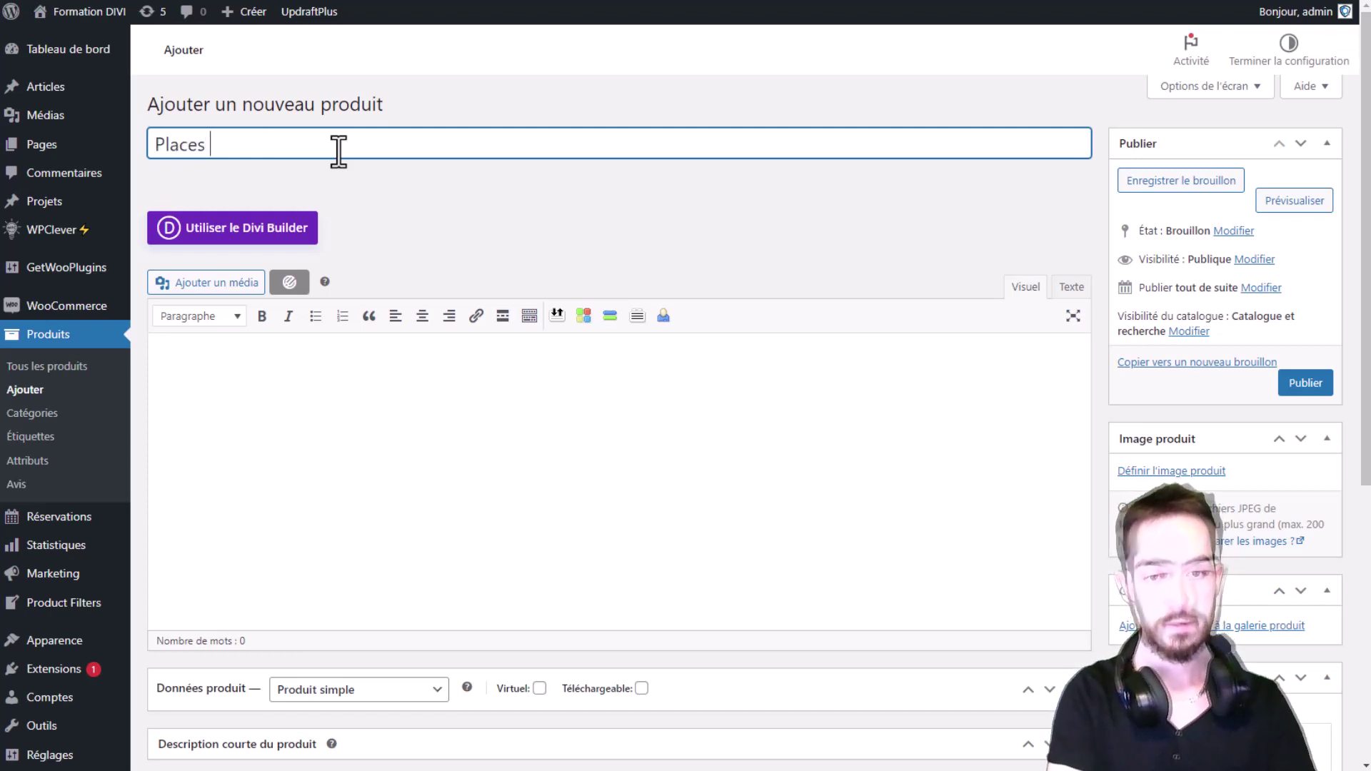
type("spectabl")
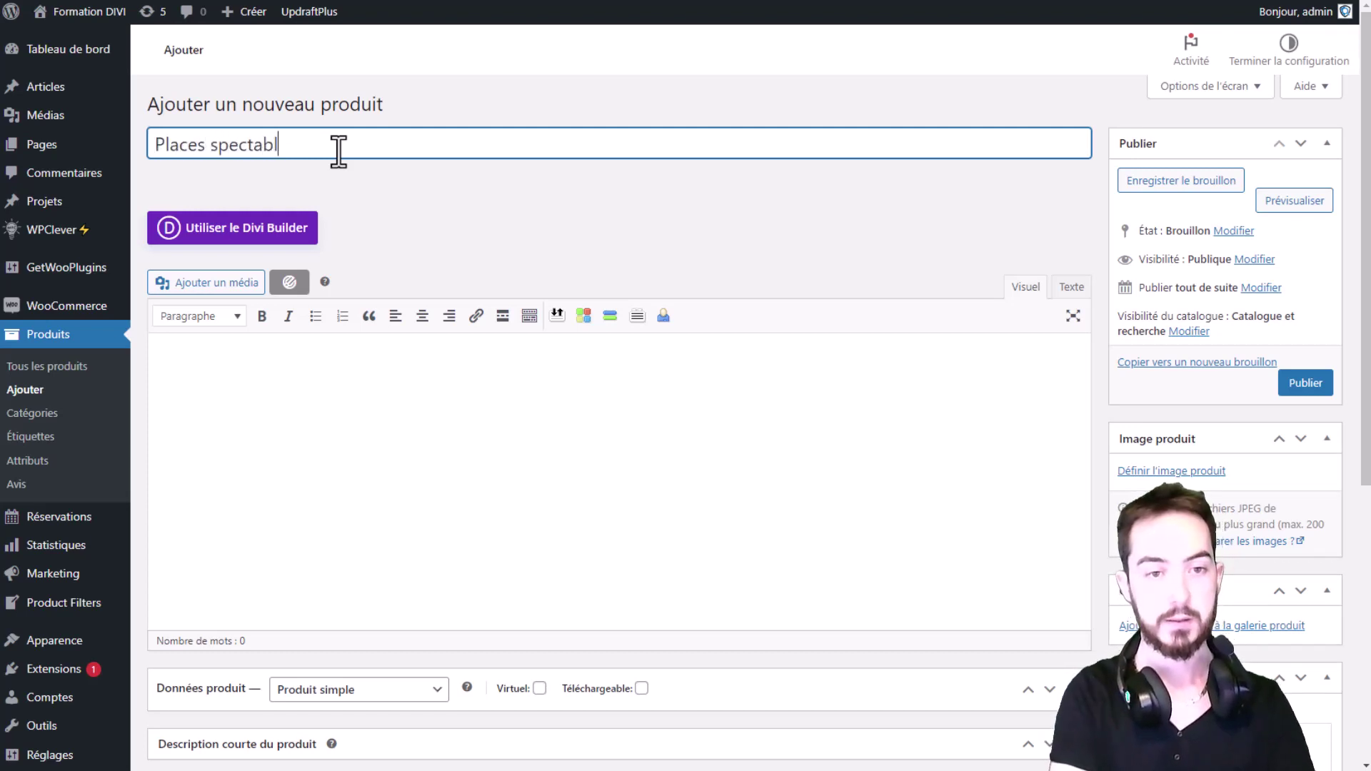
key("BackSpace")
key("BackSpace")
type("cle")
left_click(536, 223)
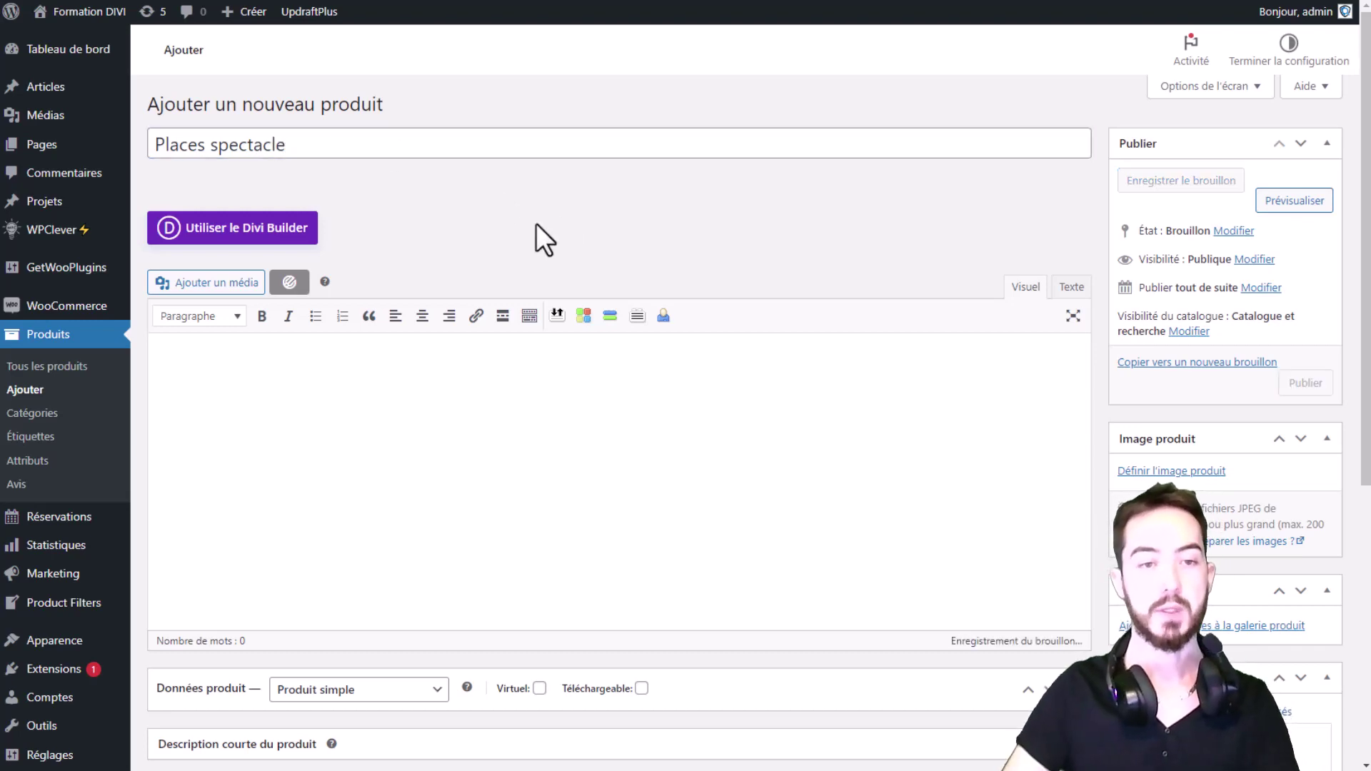
Set the product type to Produit réservable and enable its Virtuel and A des personnes options.
scroll(336, 197, "down", 3)
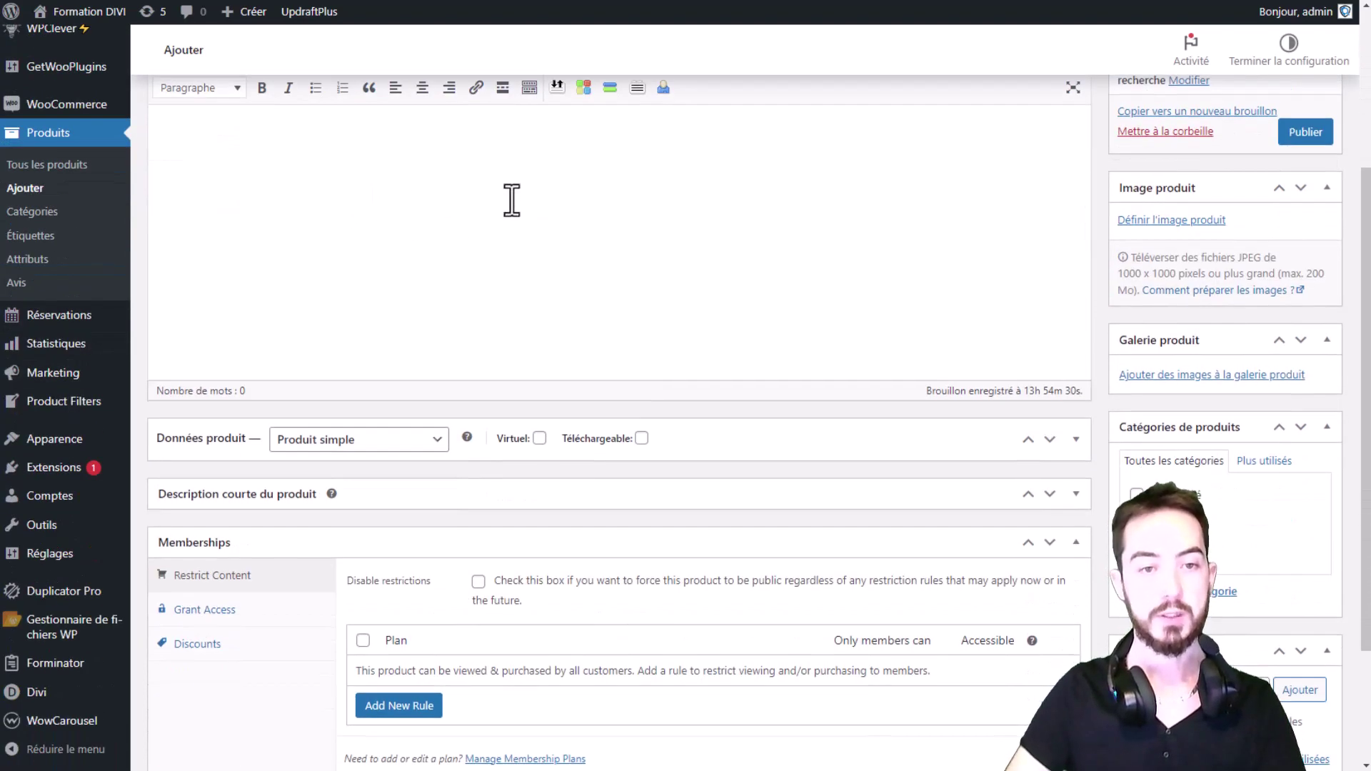
scroll(336, 236, "down", 3)
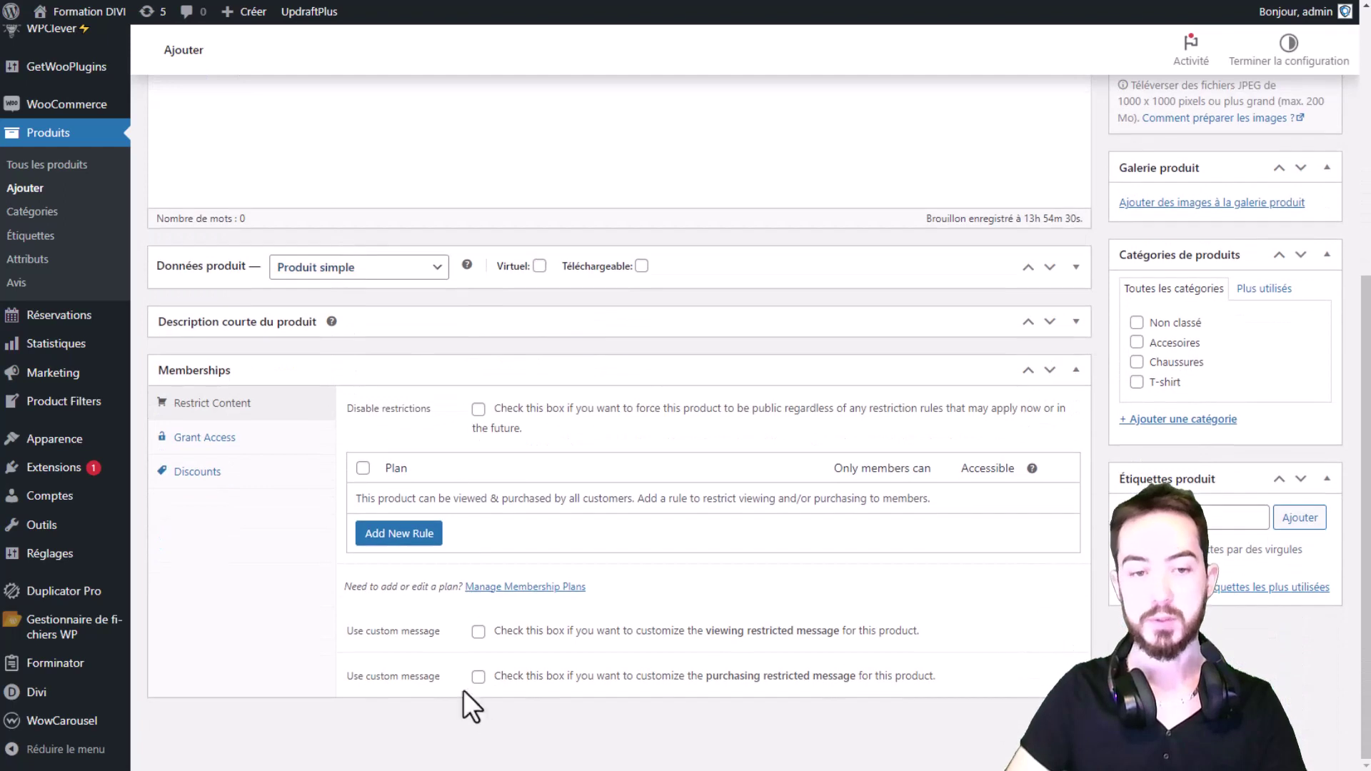
left_click(446, 330)
left_click(461, 475)
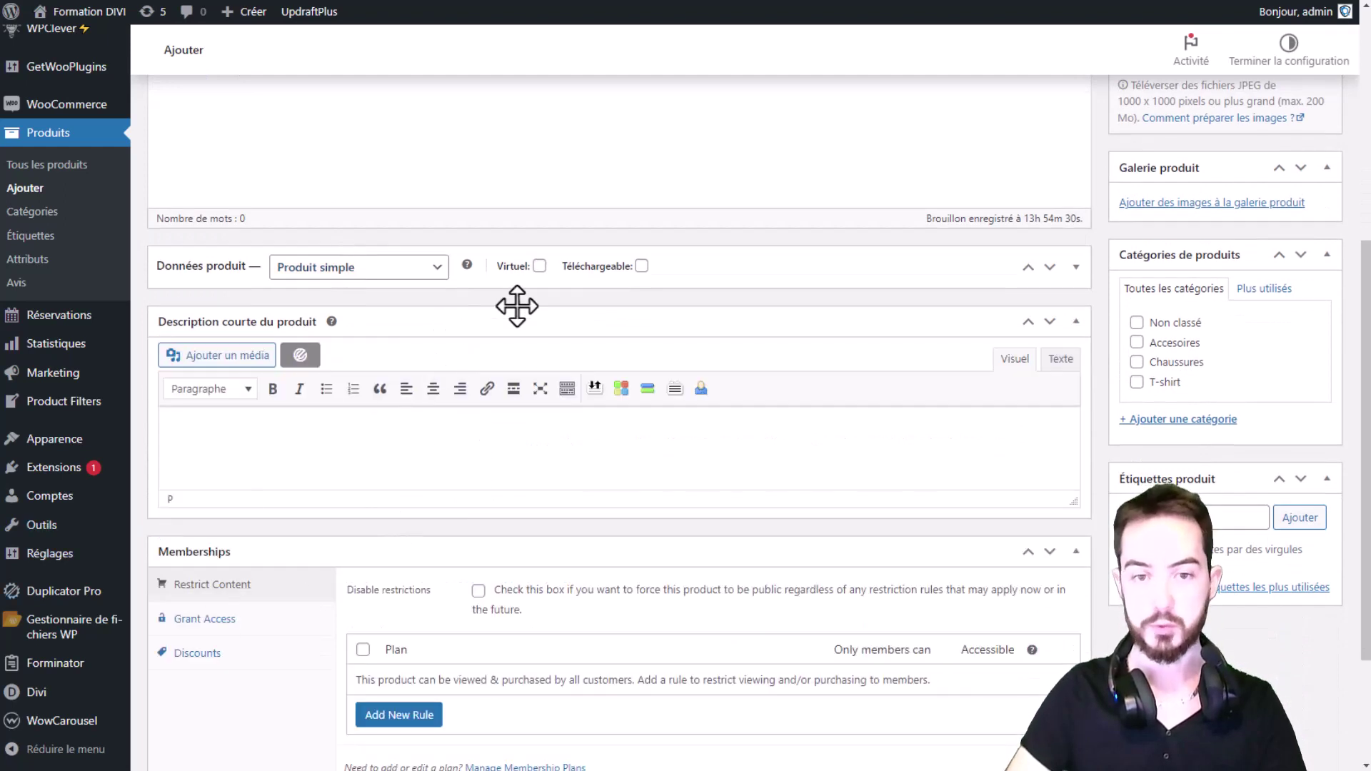
left_click(353, 286)
left_click(359, 268)
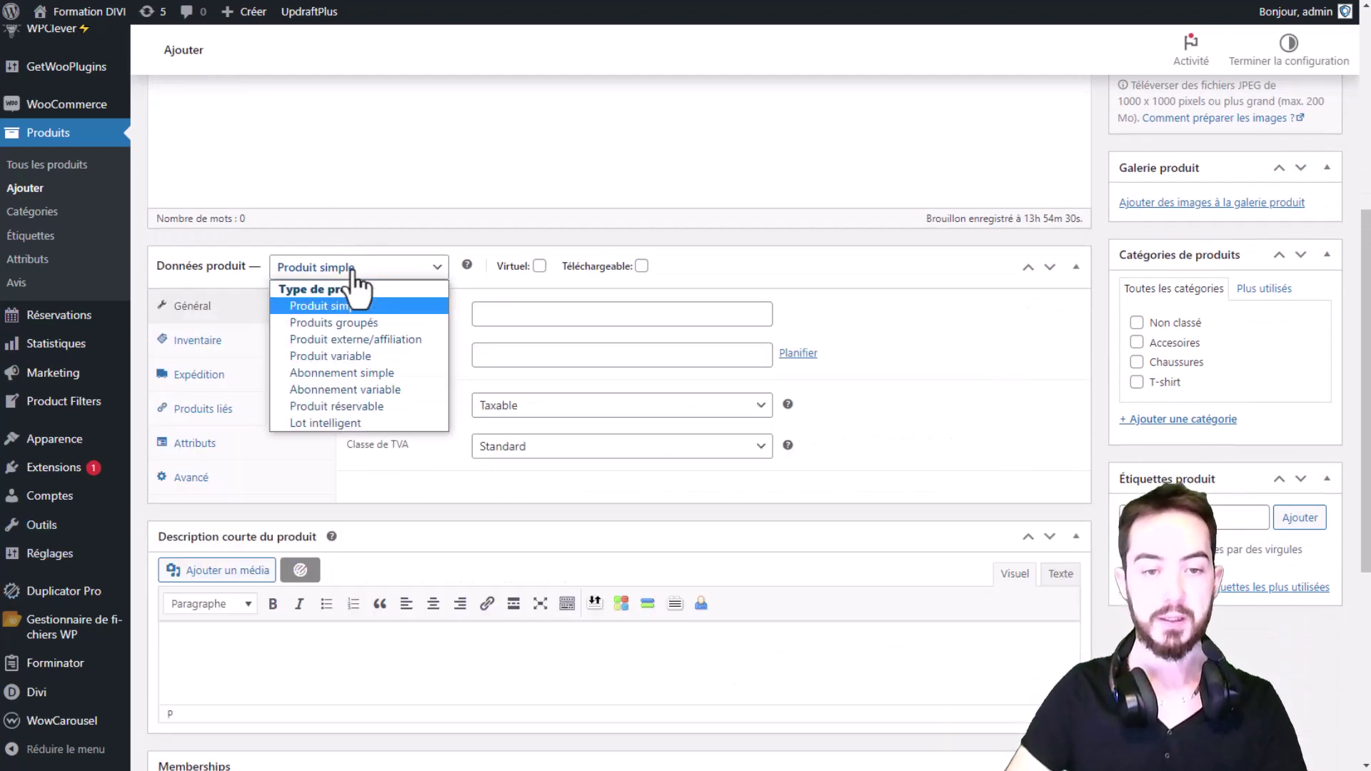
left_click(398, 407)
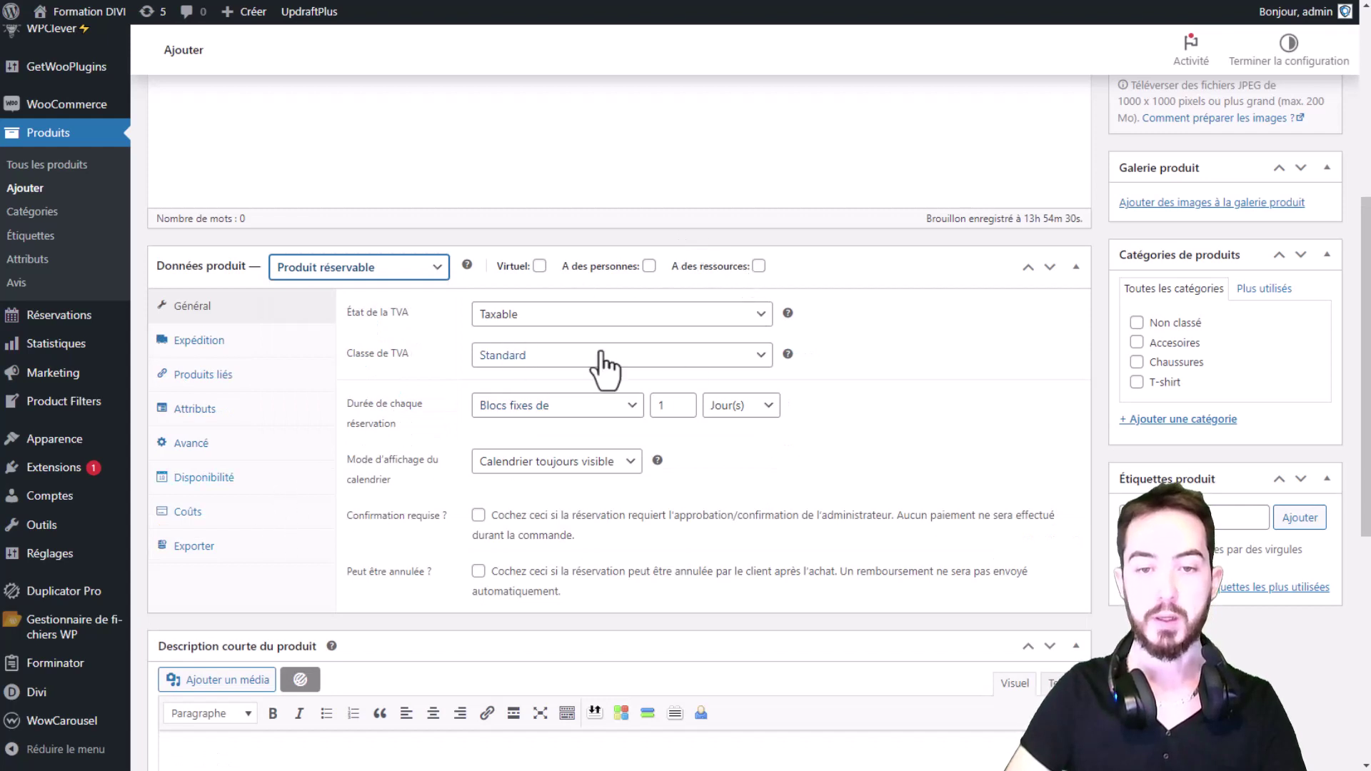
left_click(539, 266)
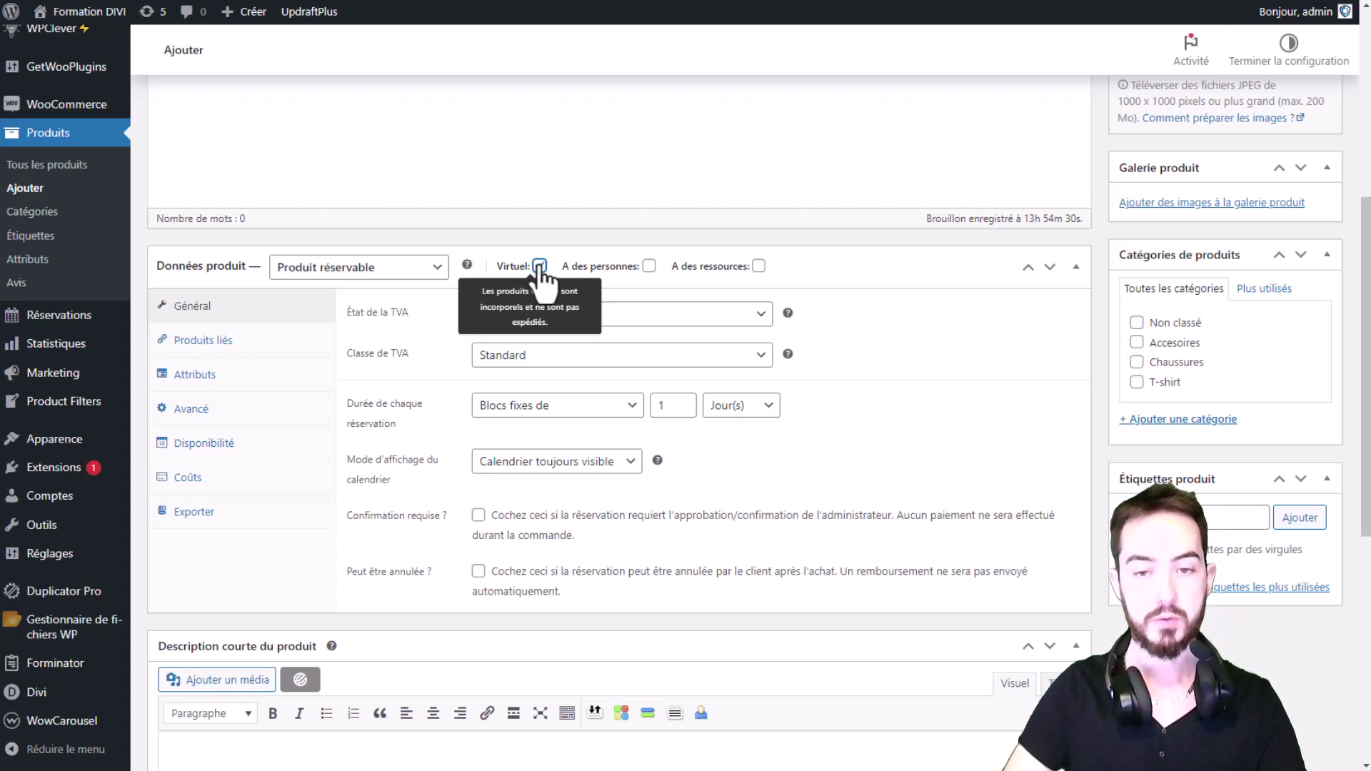
left_click(649, 267)
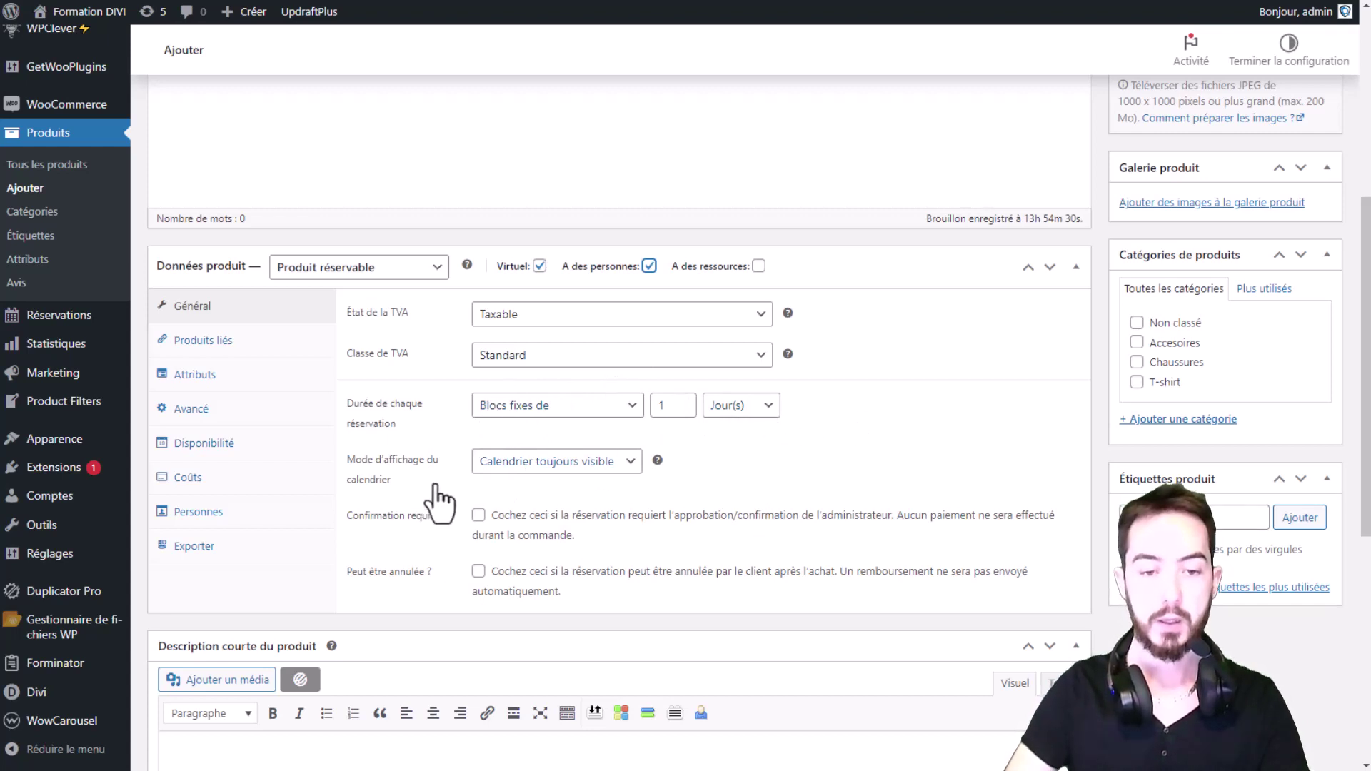
left_click(524, 464)
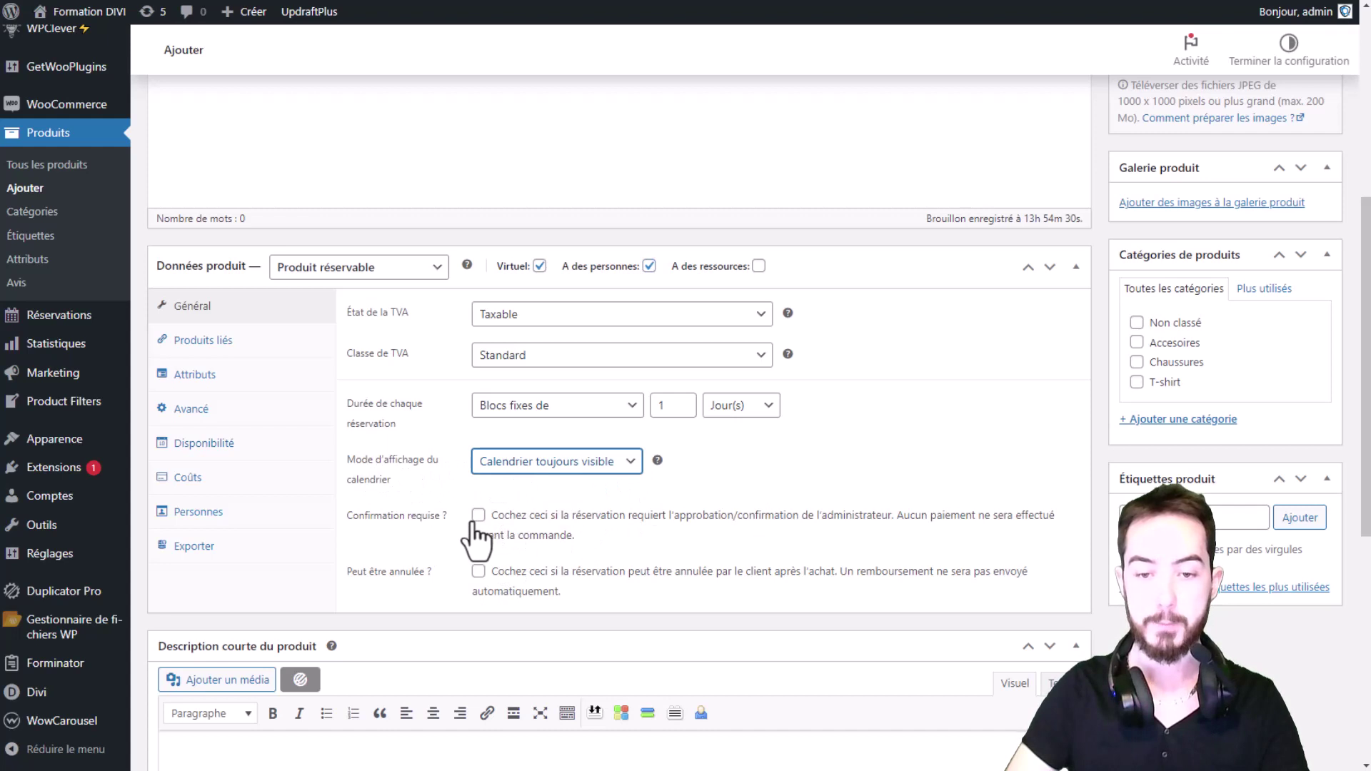
left_click_drag(522, 515, 765, 516)
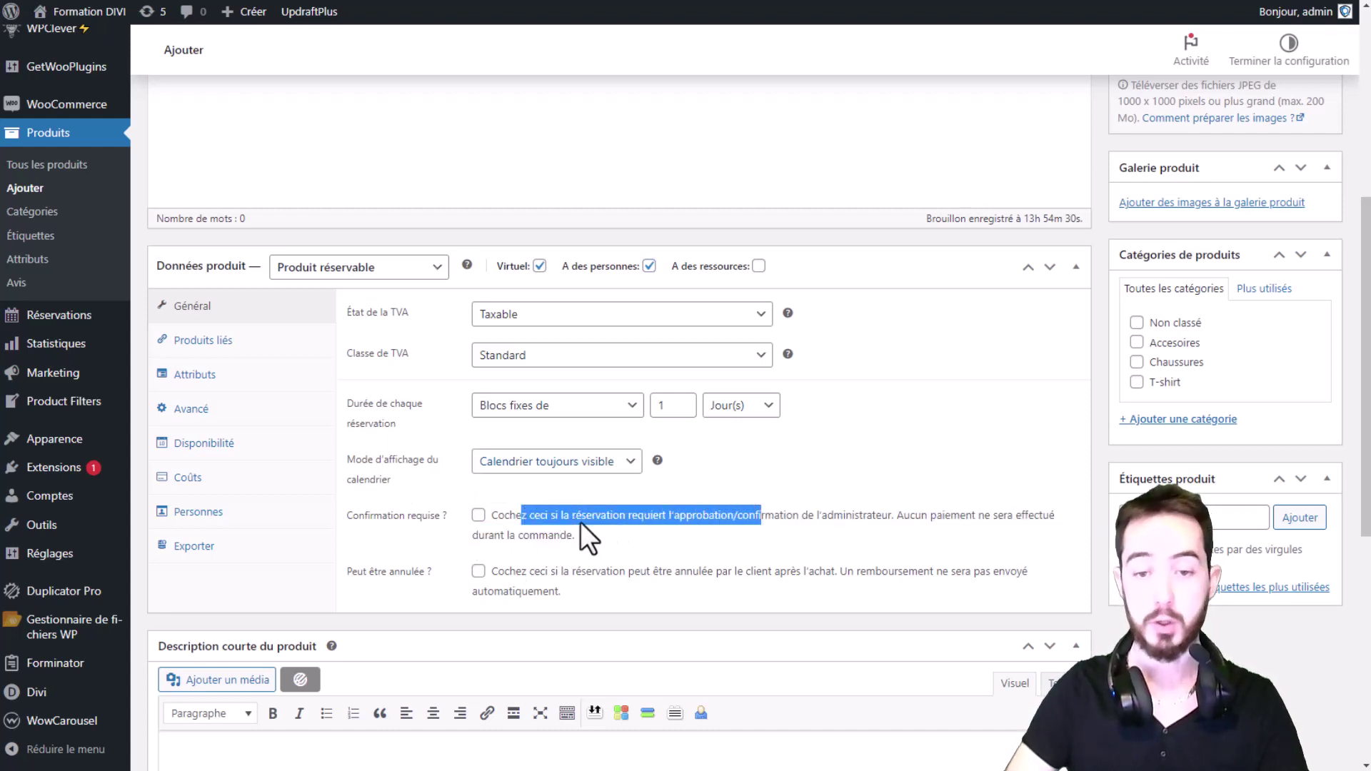
left_click(640, 533)
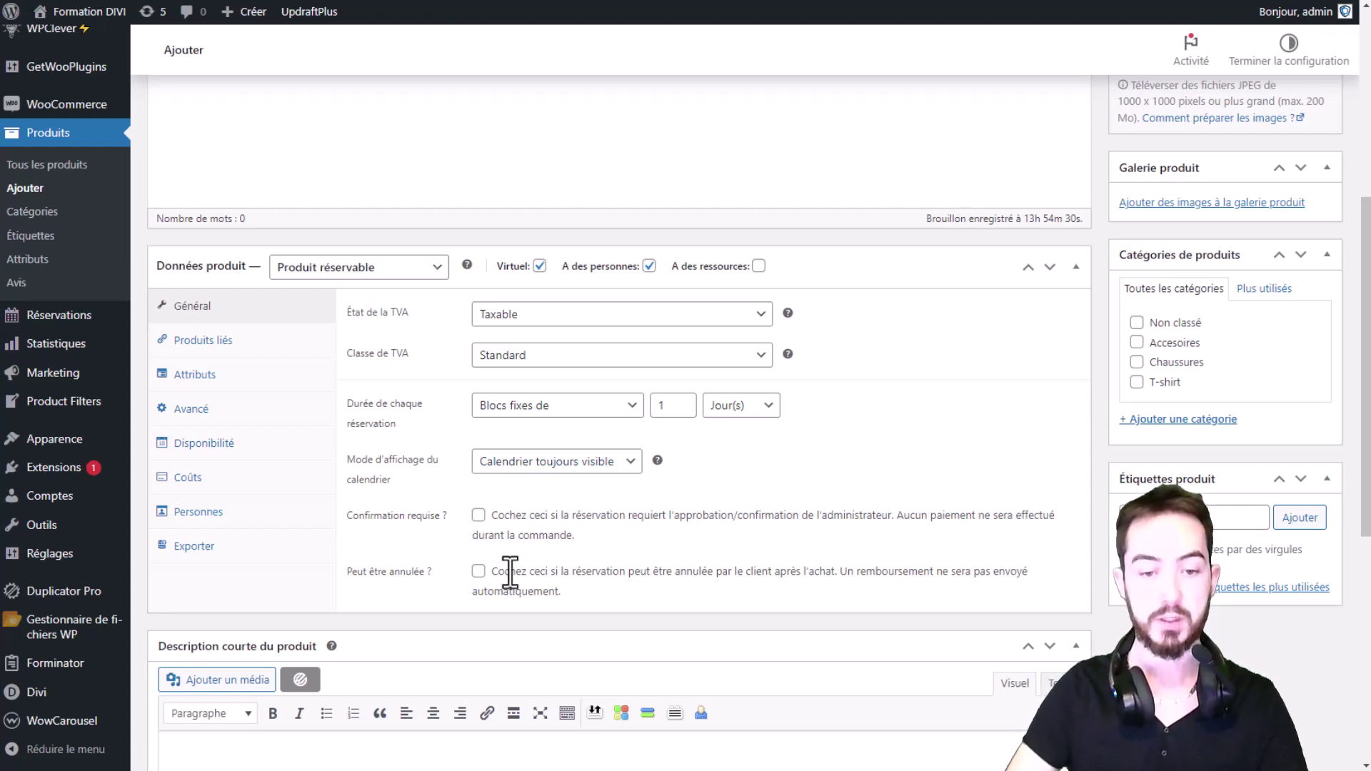
Allow the booking to be cancelled by the customer up to 2 Jour(s) before the start date.
left_click(478, 572)
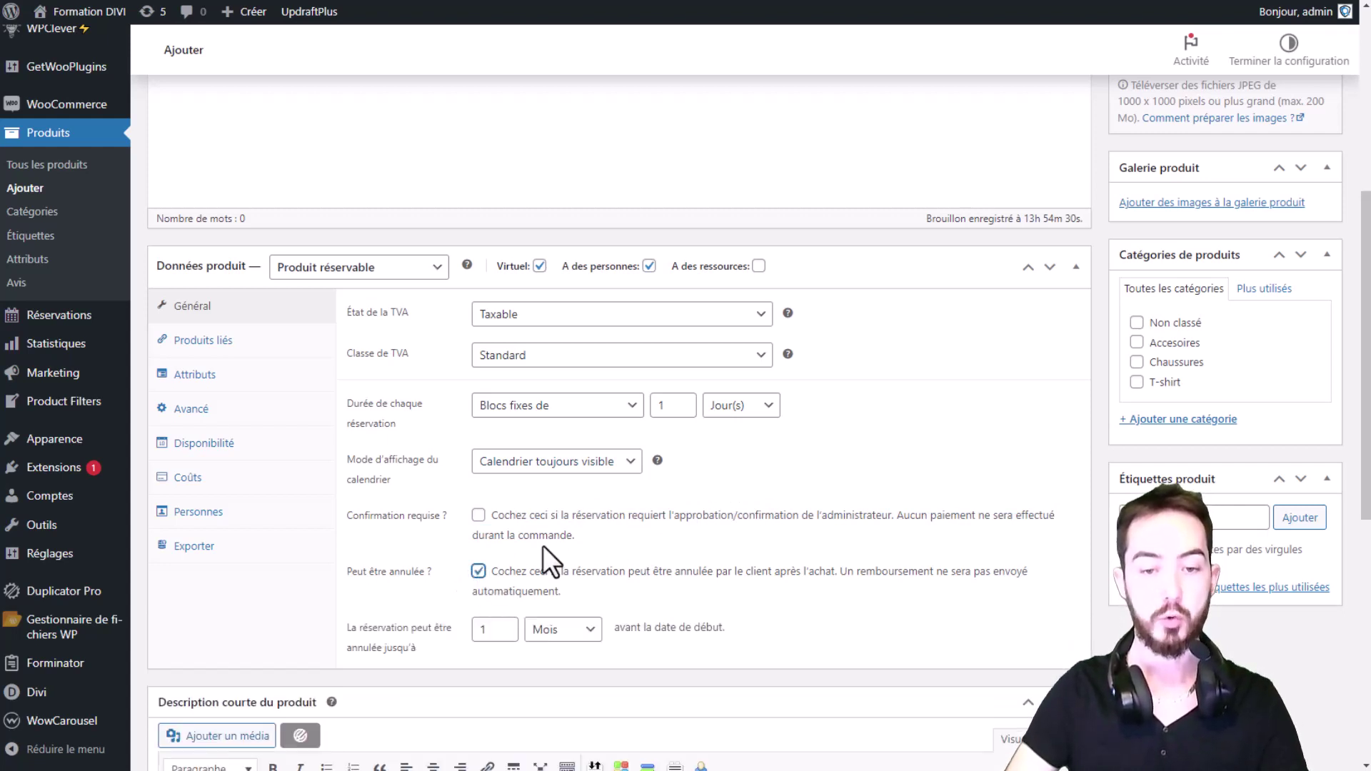
left_click(566, 631)
left_click(492, 632)
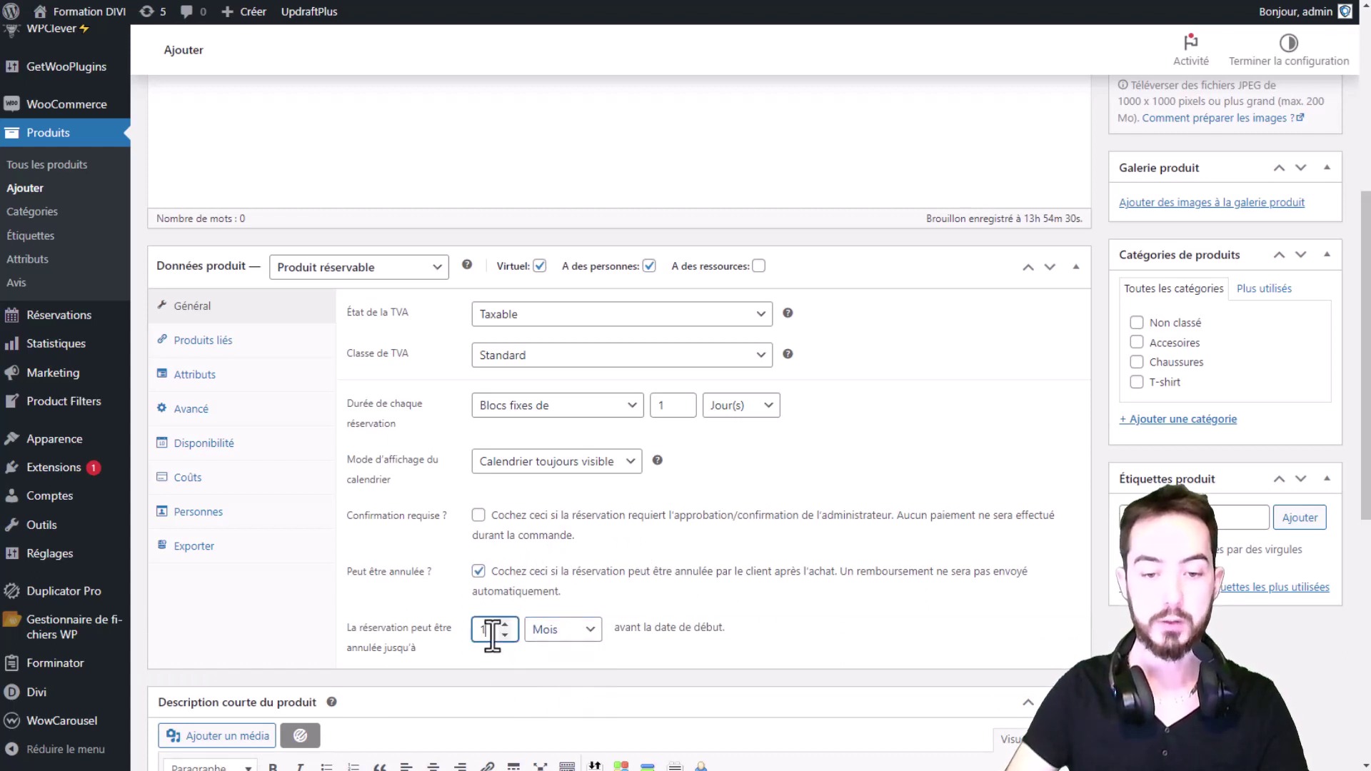
left_click(505, 626)
left_click(554, 632)
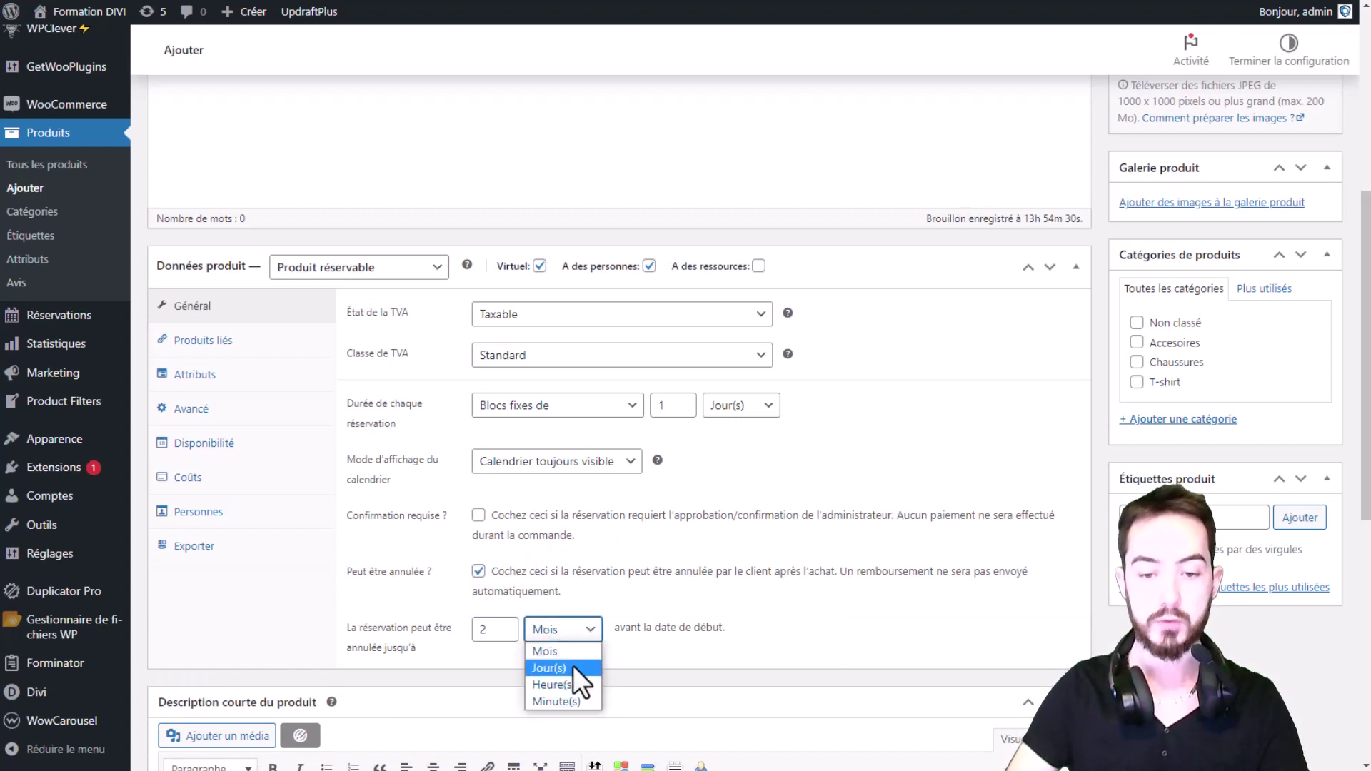
left_click(572, 666)
left_click(774, 623)
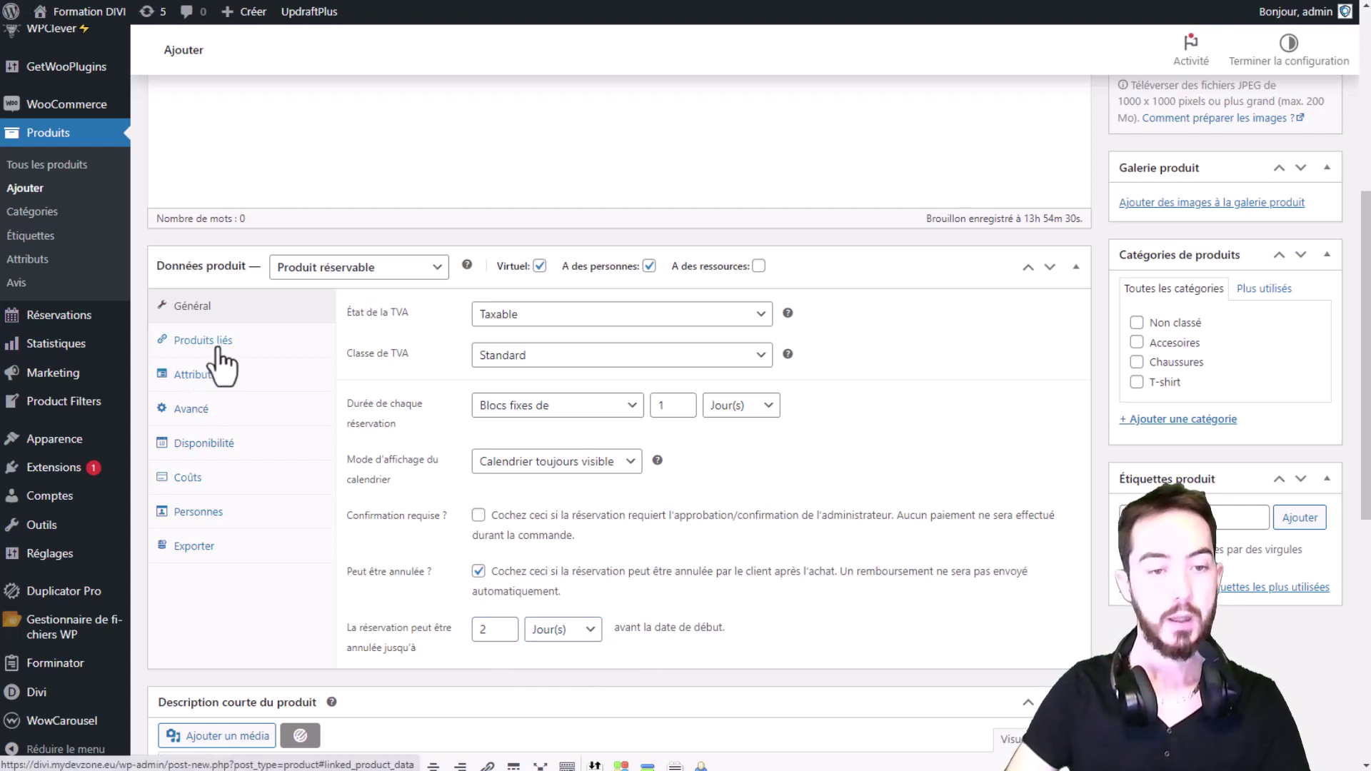
In the availability settings, set the maximum bookings per block to 100 and the minimum bookable time to 2 Jour(s) in the future.
left_click(205, 445)
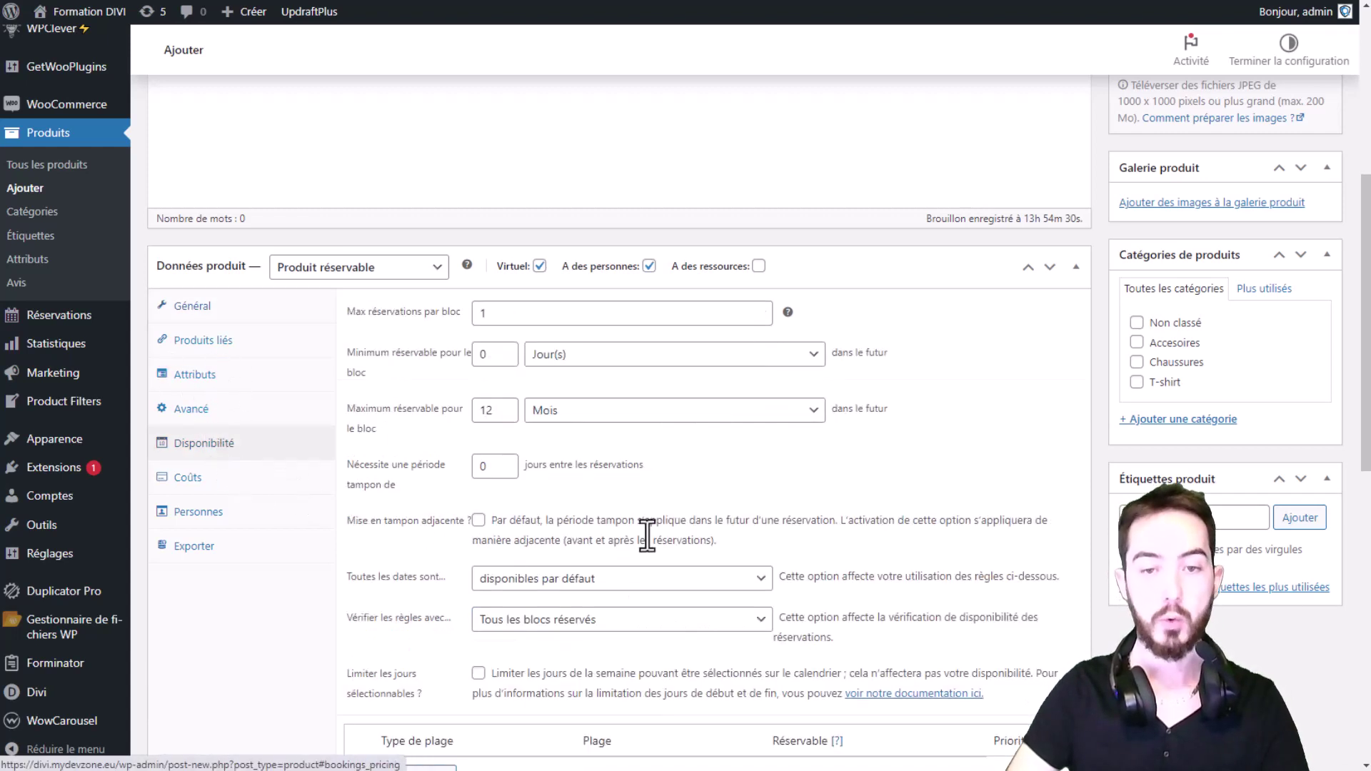
double_click(542, 313)
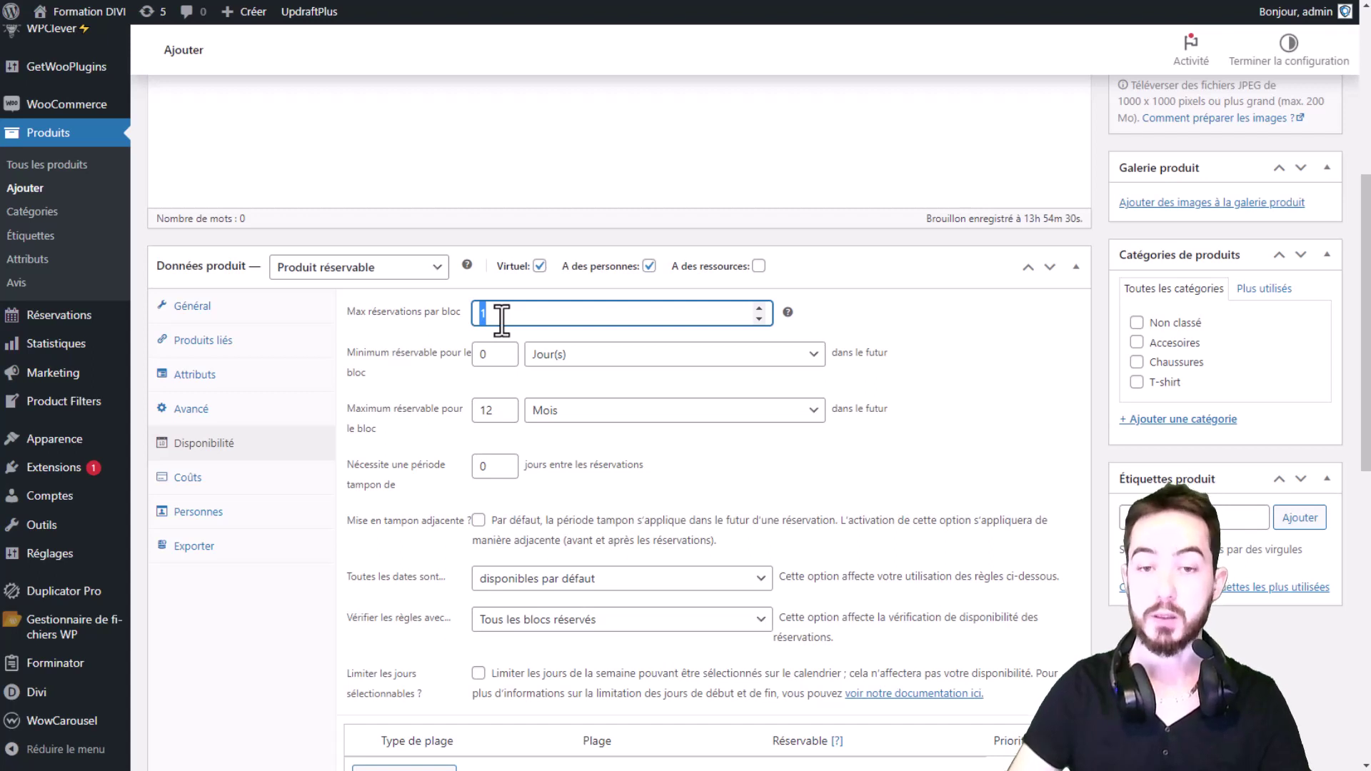
type("10")
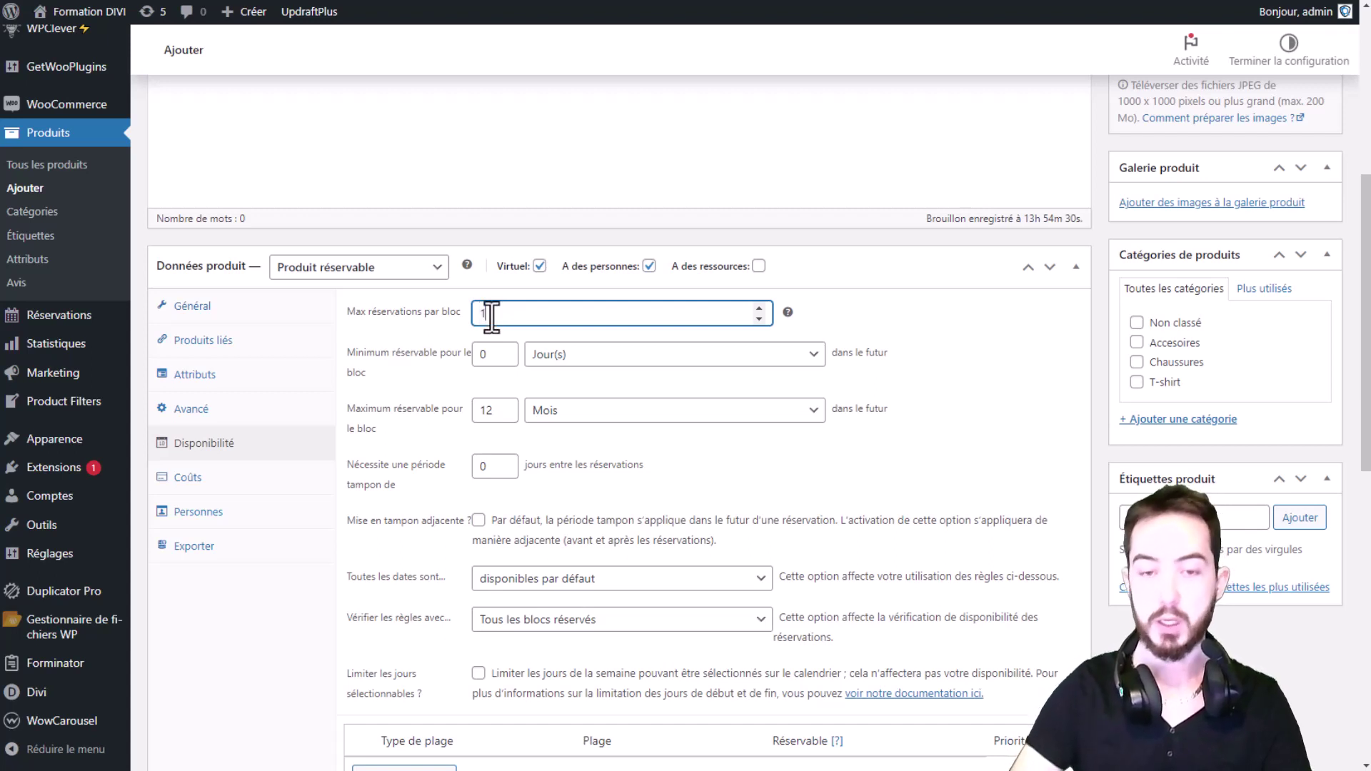
type("0")
left_click(848, 325)
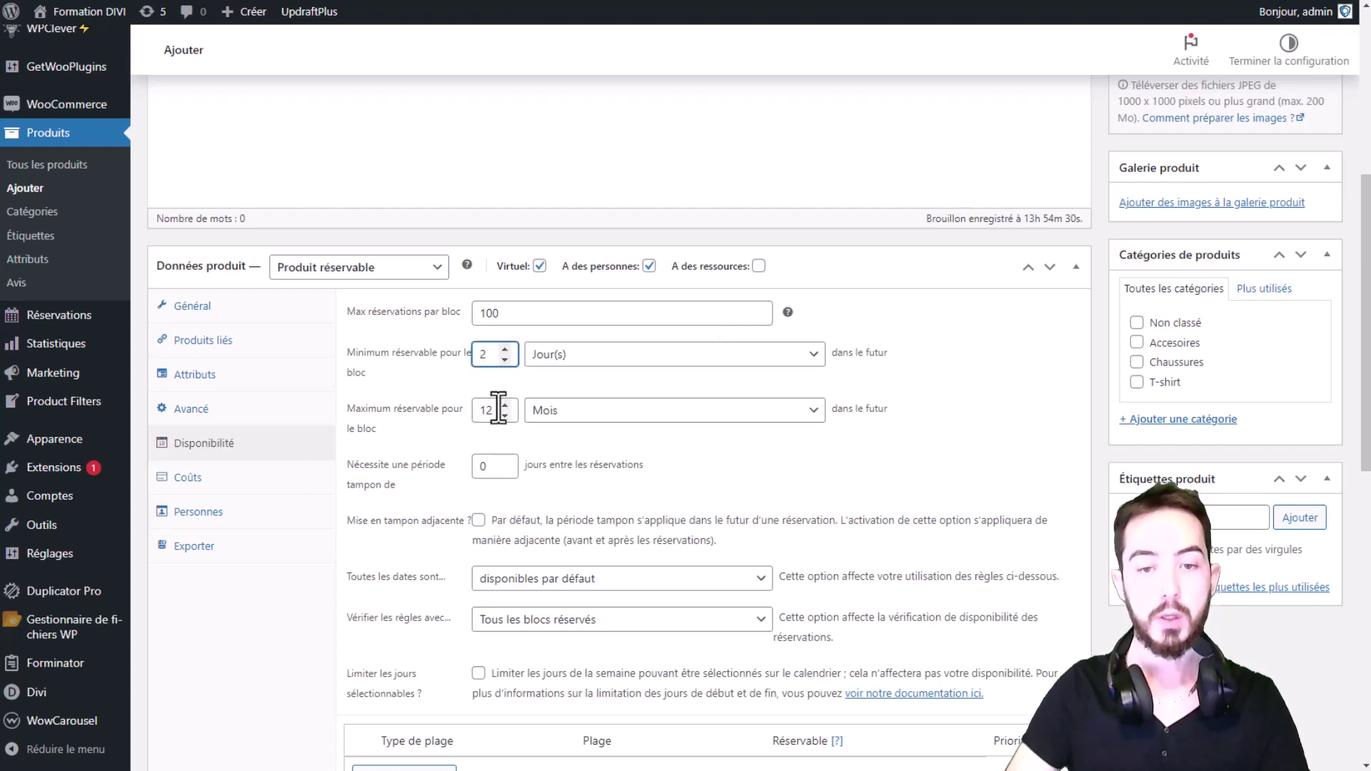
left_click_drag(491, 407, 477, 408)
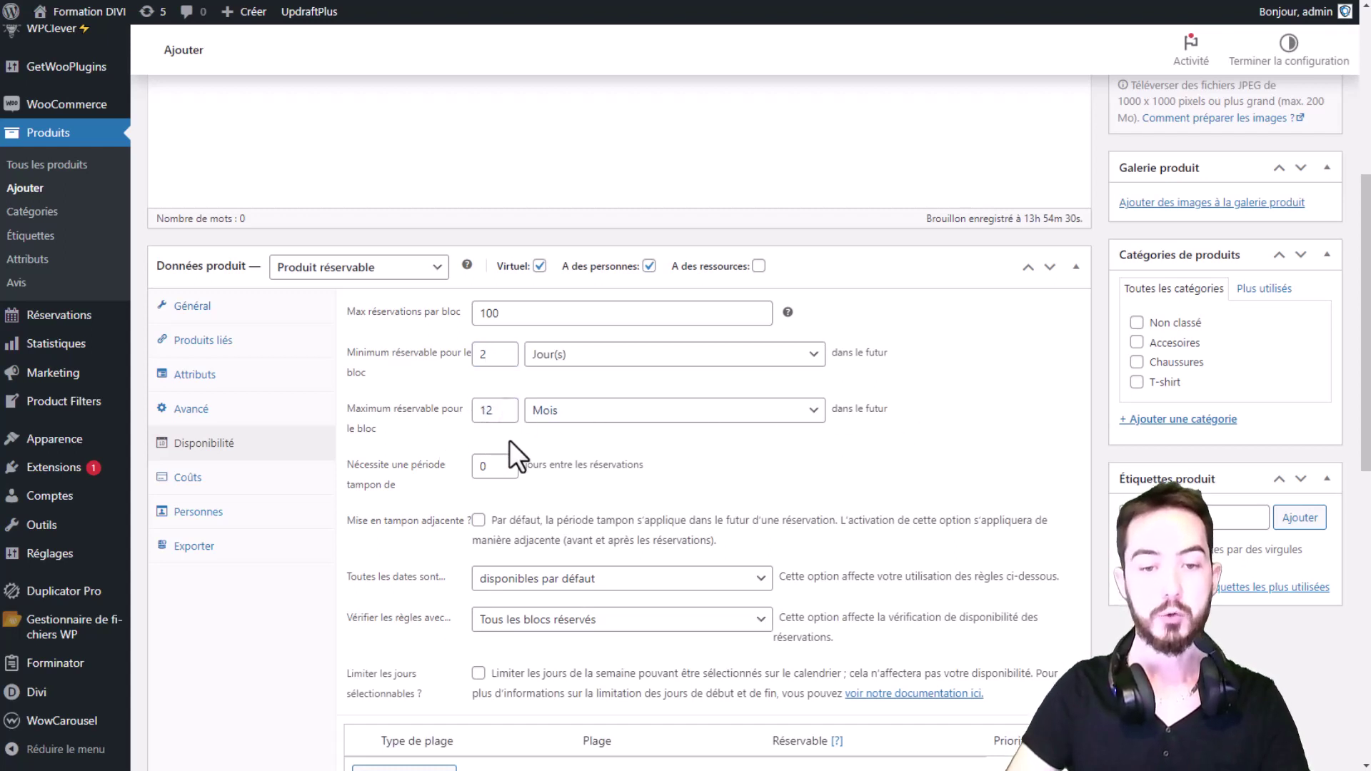
left_click(429, 493)
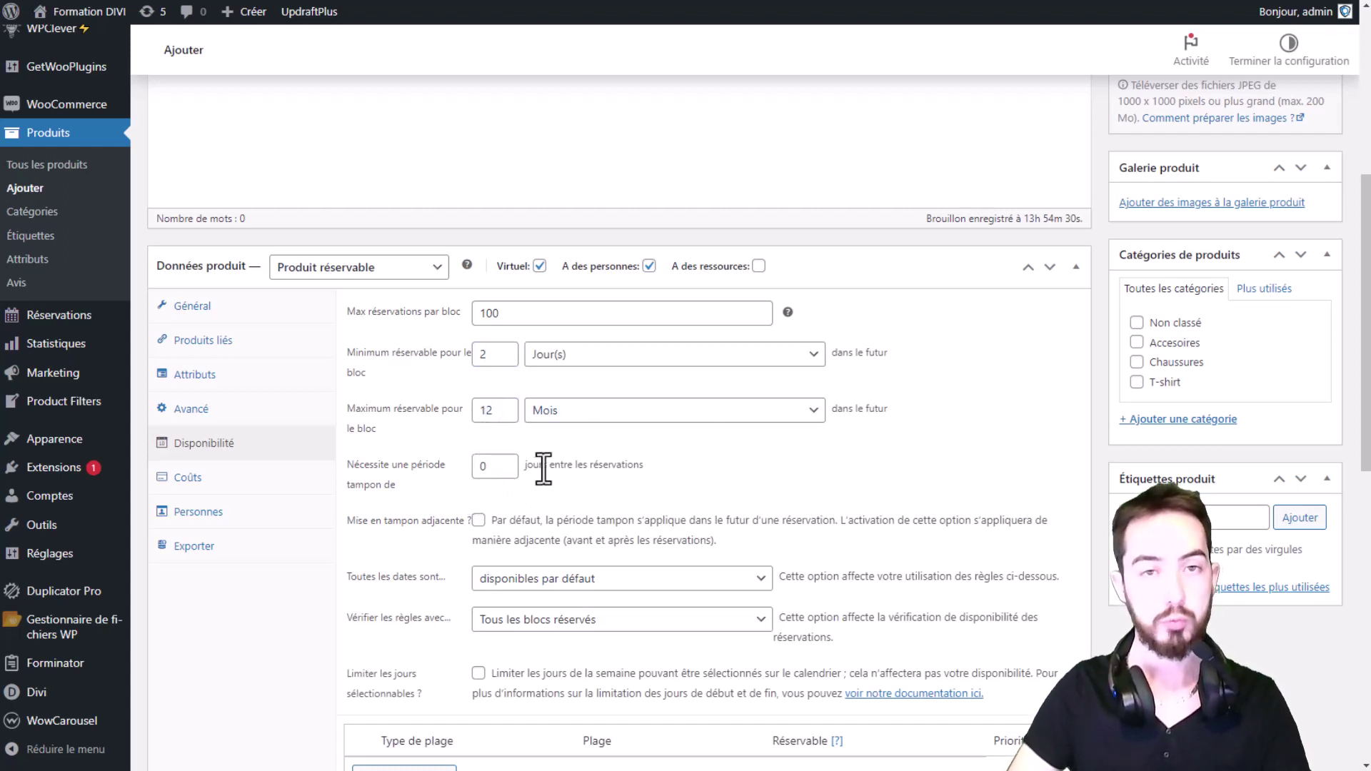
Make all dates "indisponibles par défaut" and have the availability rules checked against "Tous les blocs réservés".
scroll(502, 442, "down", 1)
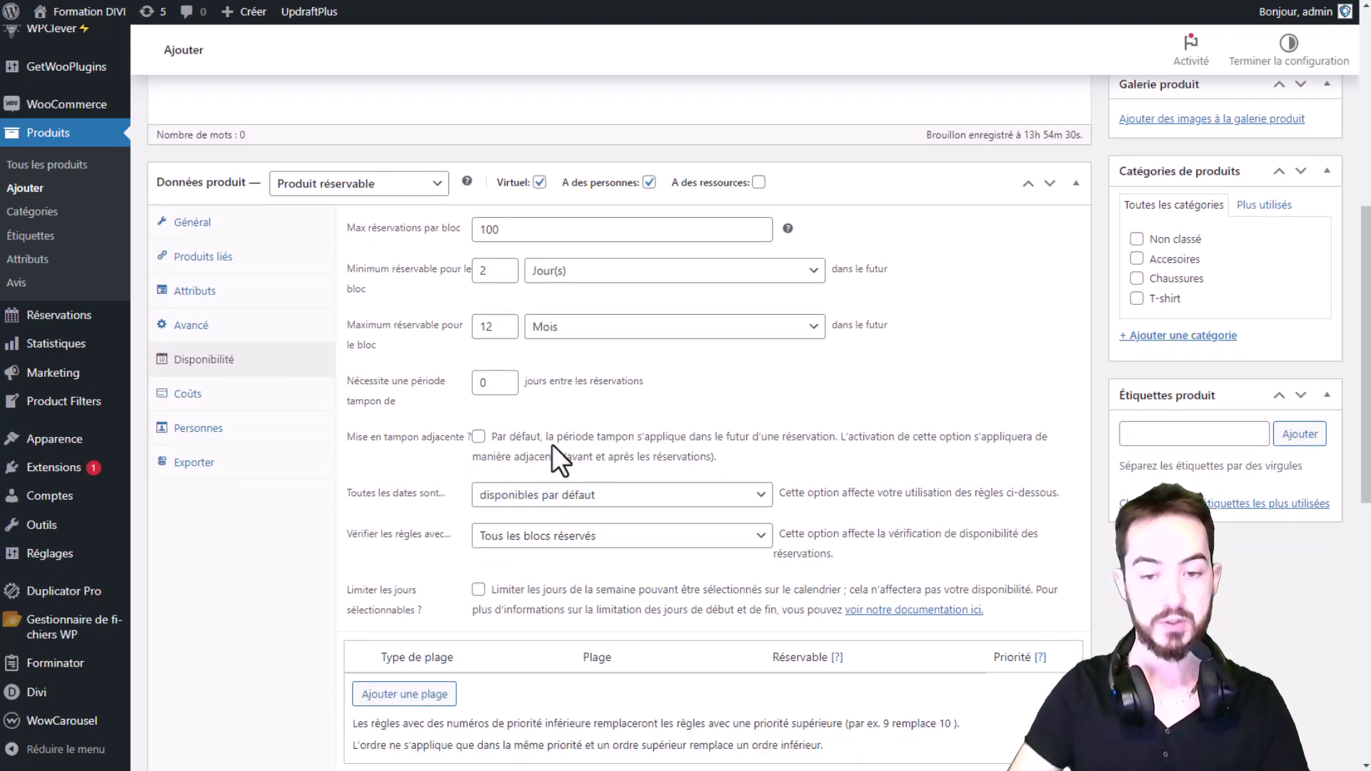
scroll(565, 428, "down", 1)
left_click(493, 414)
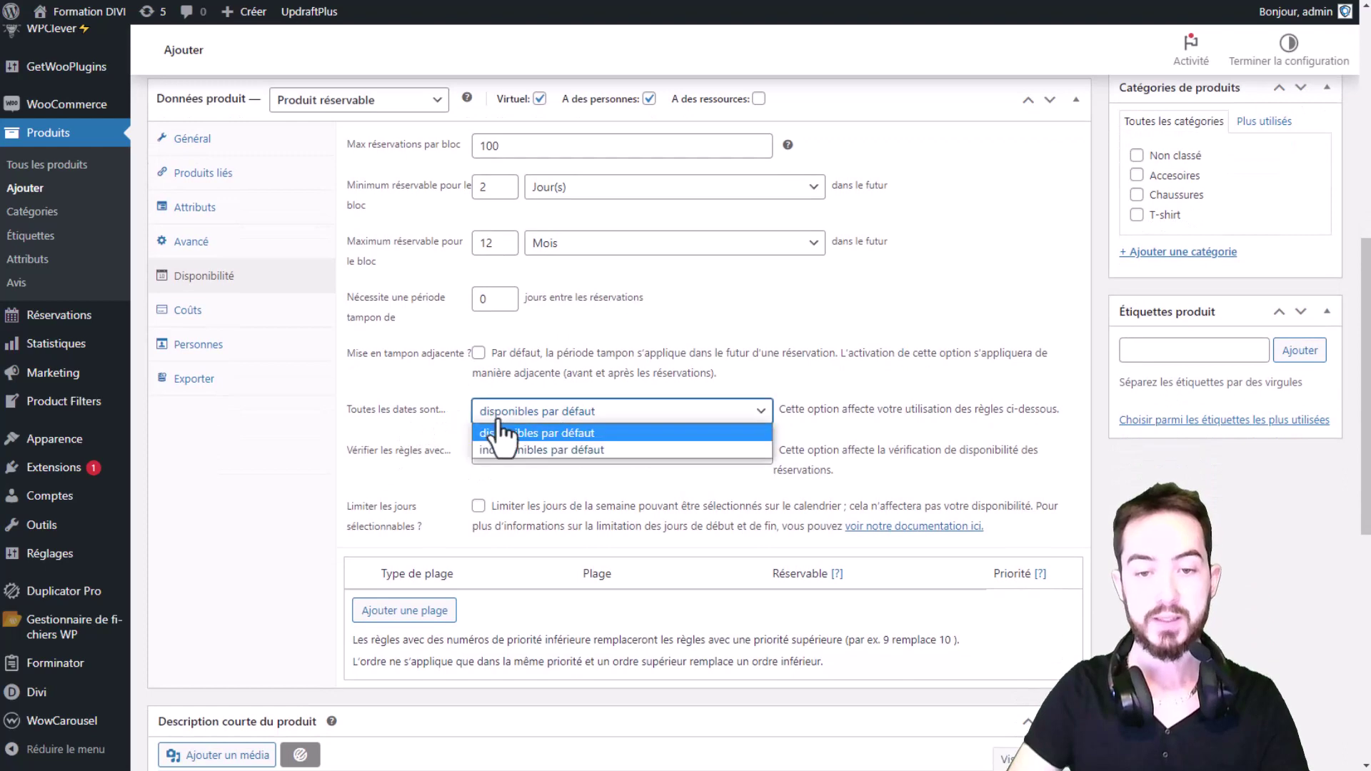
left_click(584, 452)
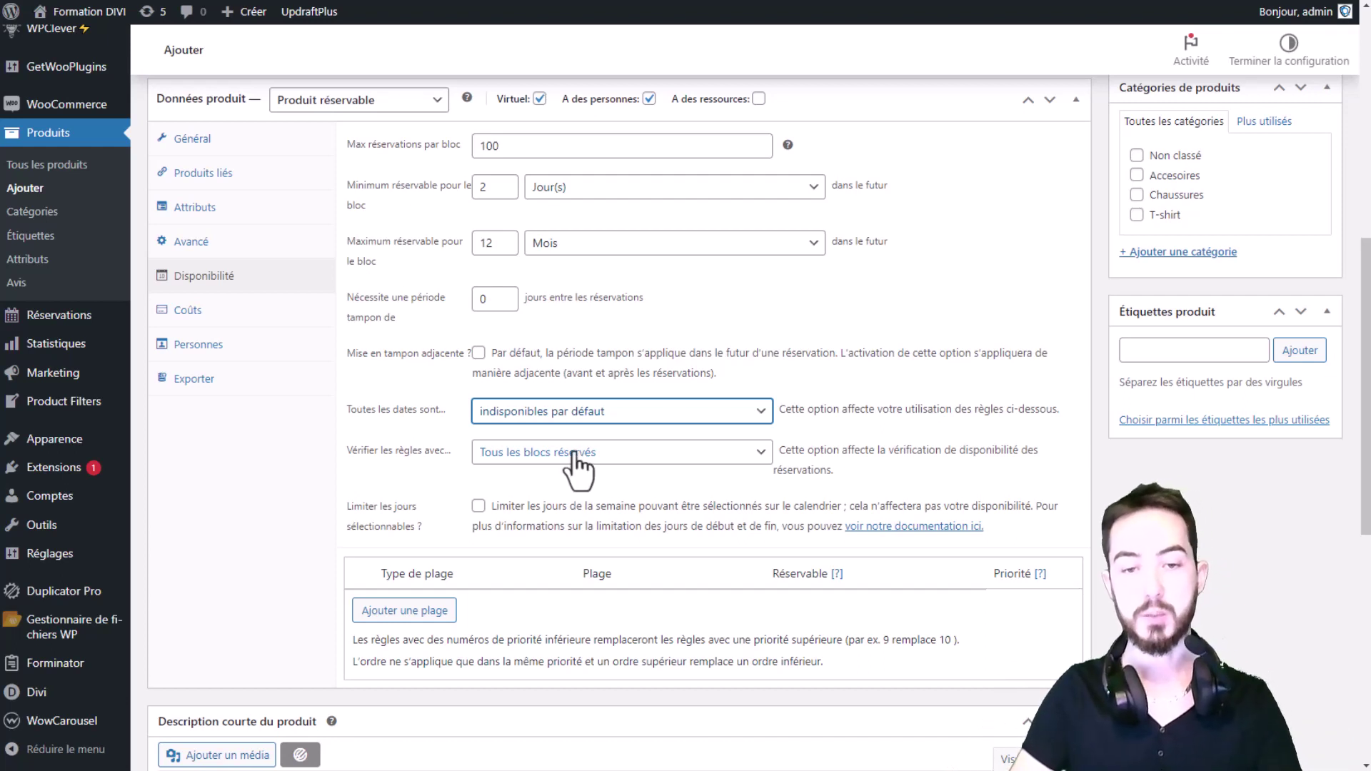
left_click(496, 453)
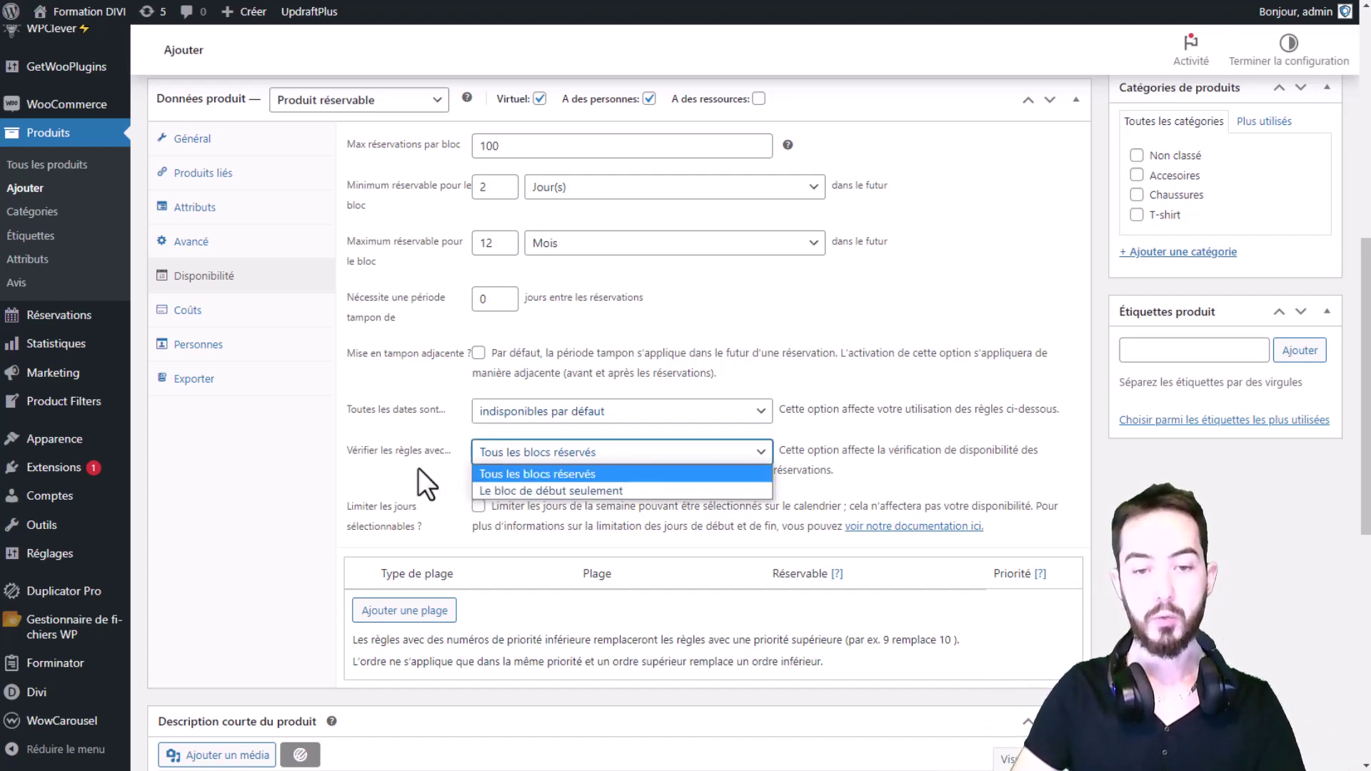
left_click(575, 473)
scroll(634, 459, "down", 1)
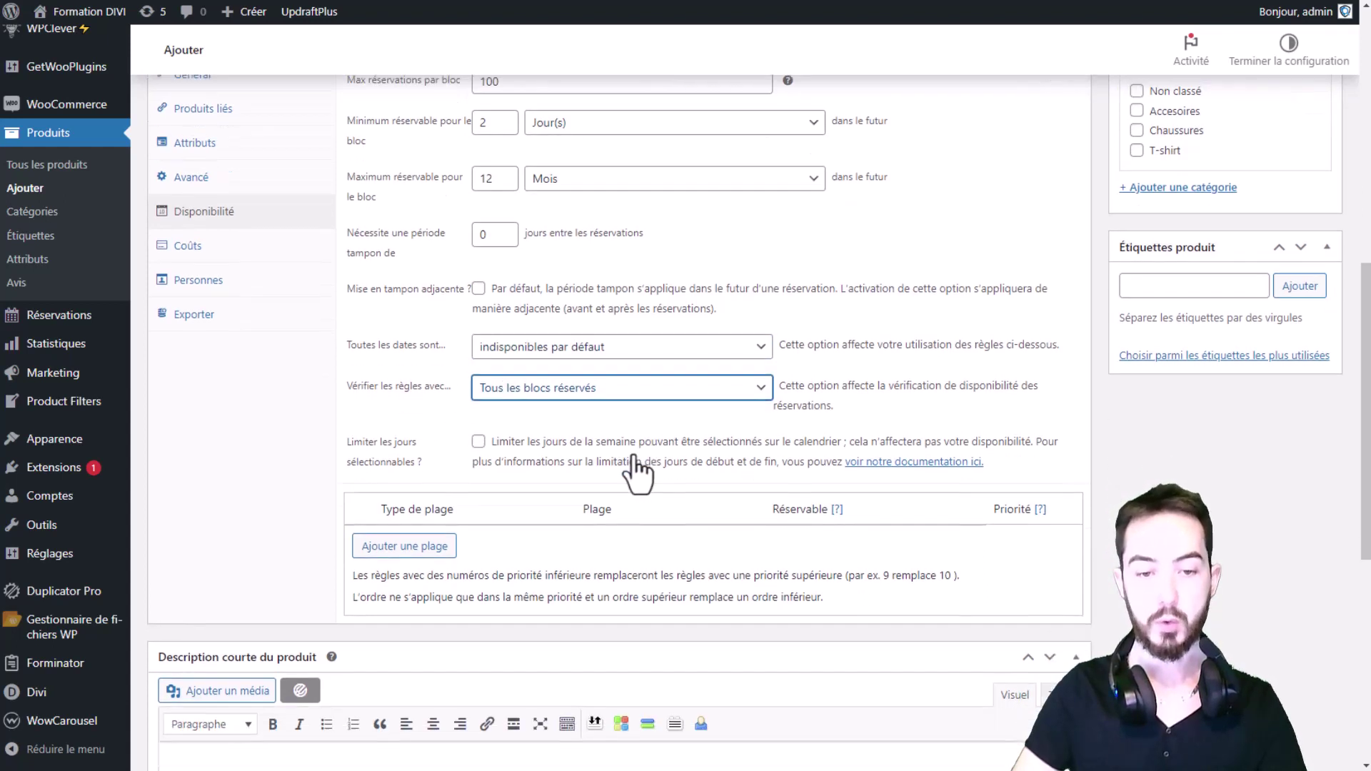
scroll(635, 467, "down", 1)
left_click(477, 422)
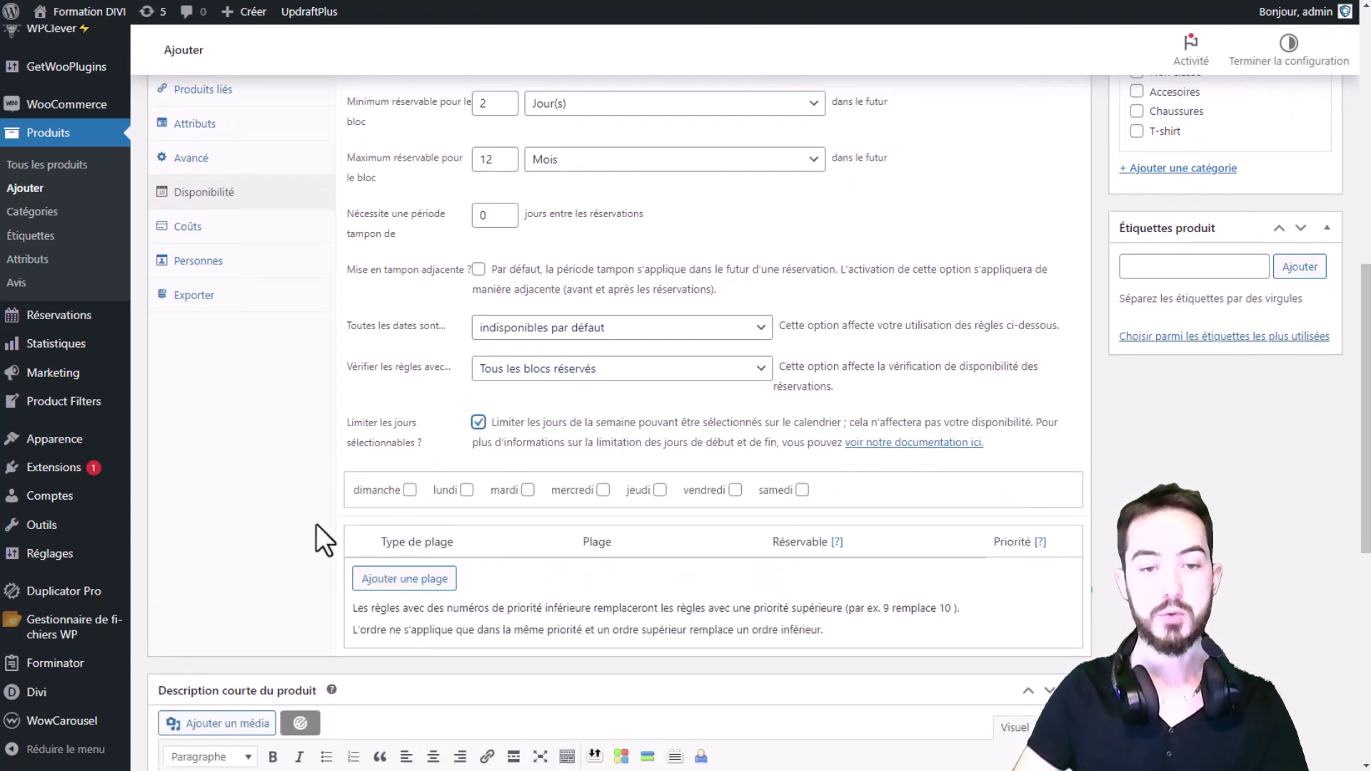
left_click(477, 424)
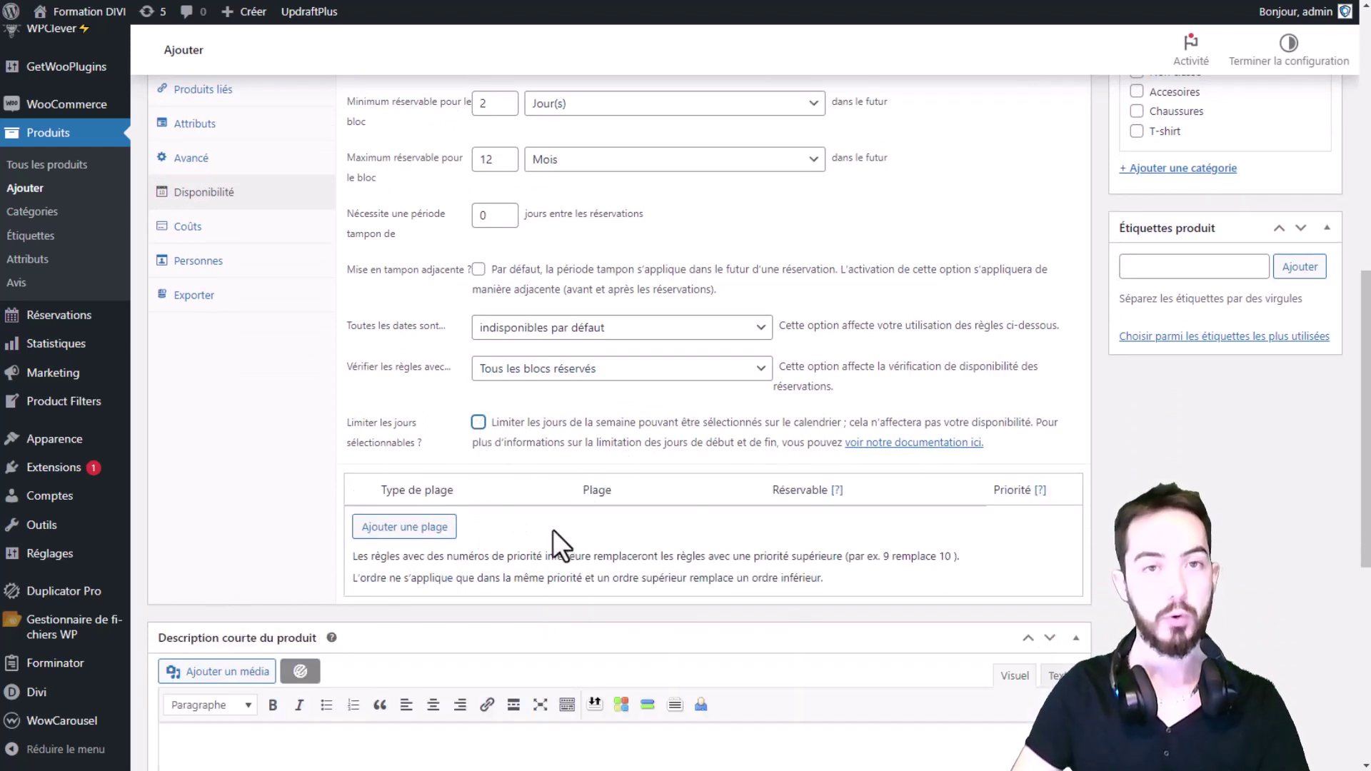
In the booking product's cost settings, set the Coût d'un bloc to 80.
scroll(277, 372, "up", 3)
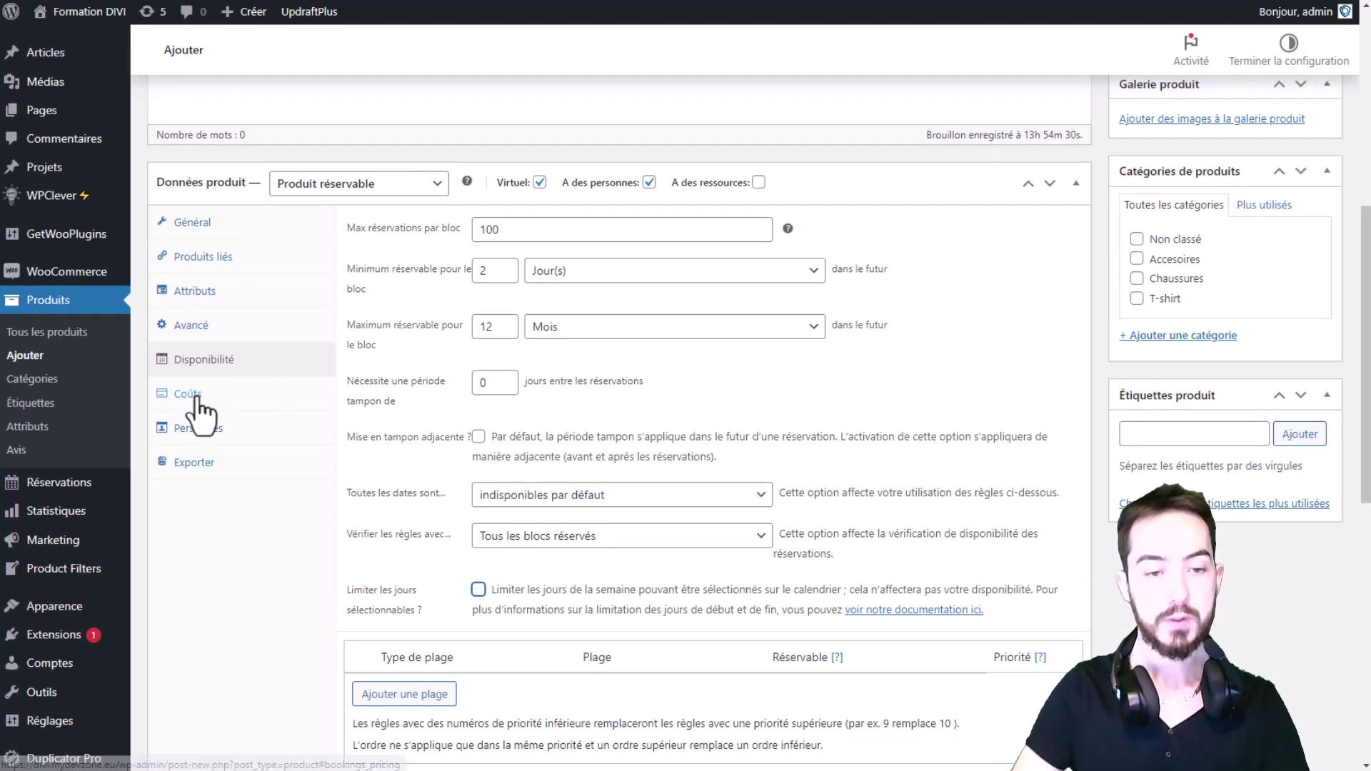
left_click(189, 393)
double_click(560, 270)
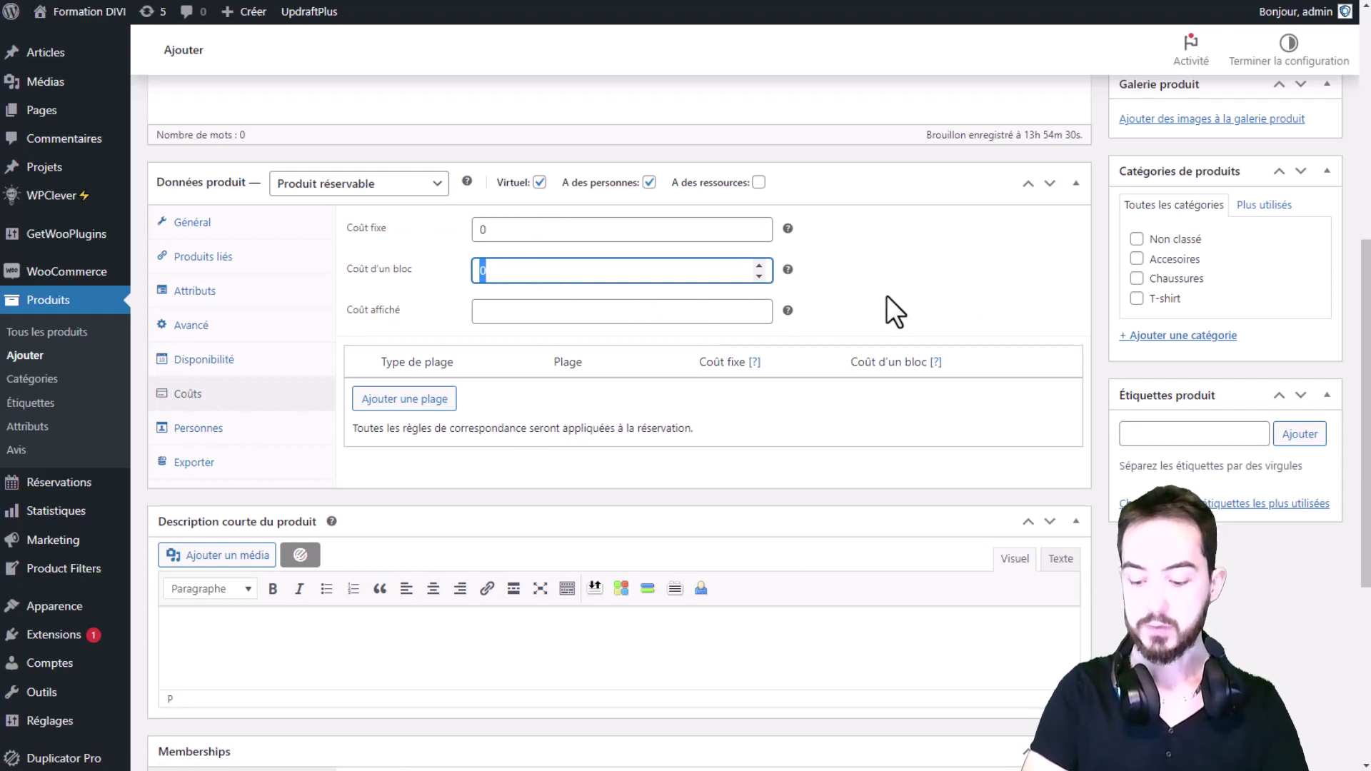
type("80")
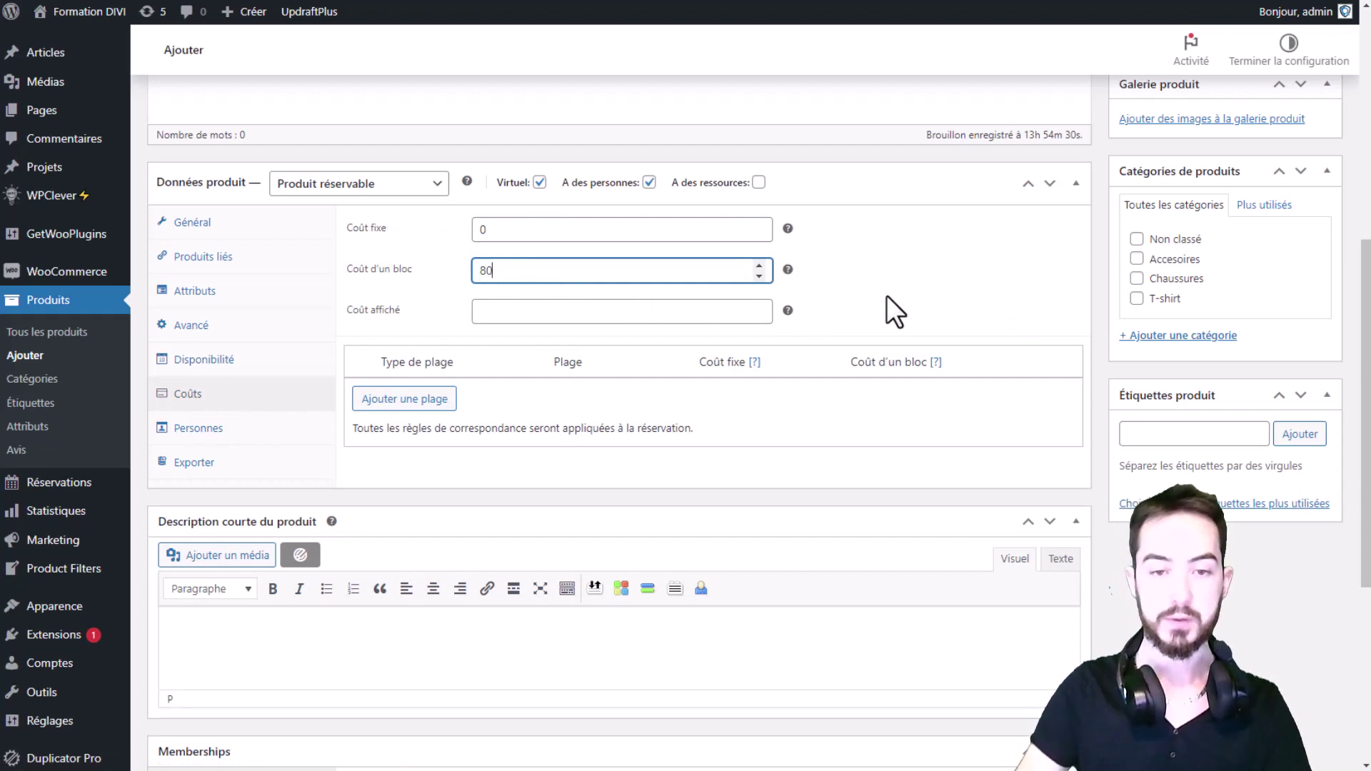
Add a cost range row to examine its range types and cost operators, and remove the row.
left_click(442, 405)
left_click(446, 403)
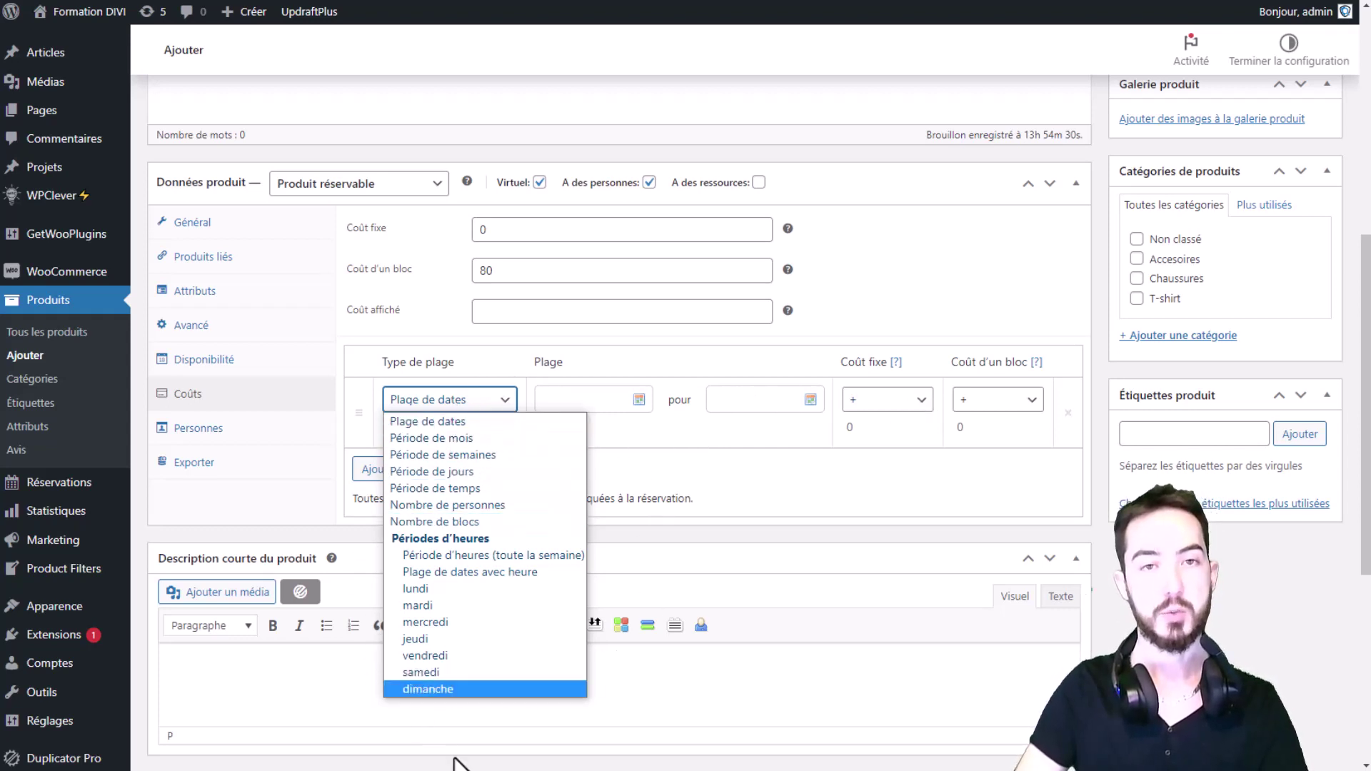
left_click(477, 399)
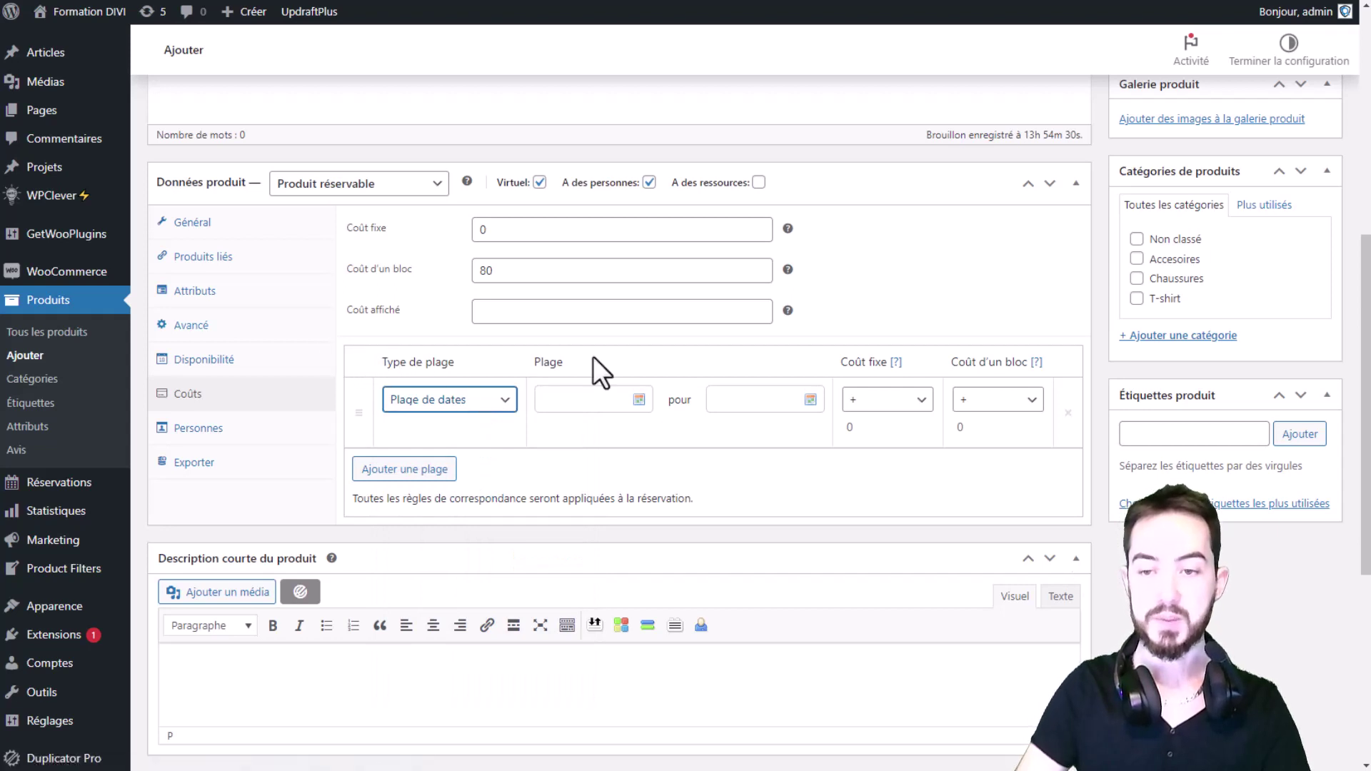
left_click(879, 418)
left_click(882, 421)
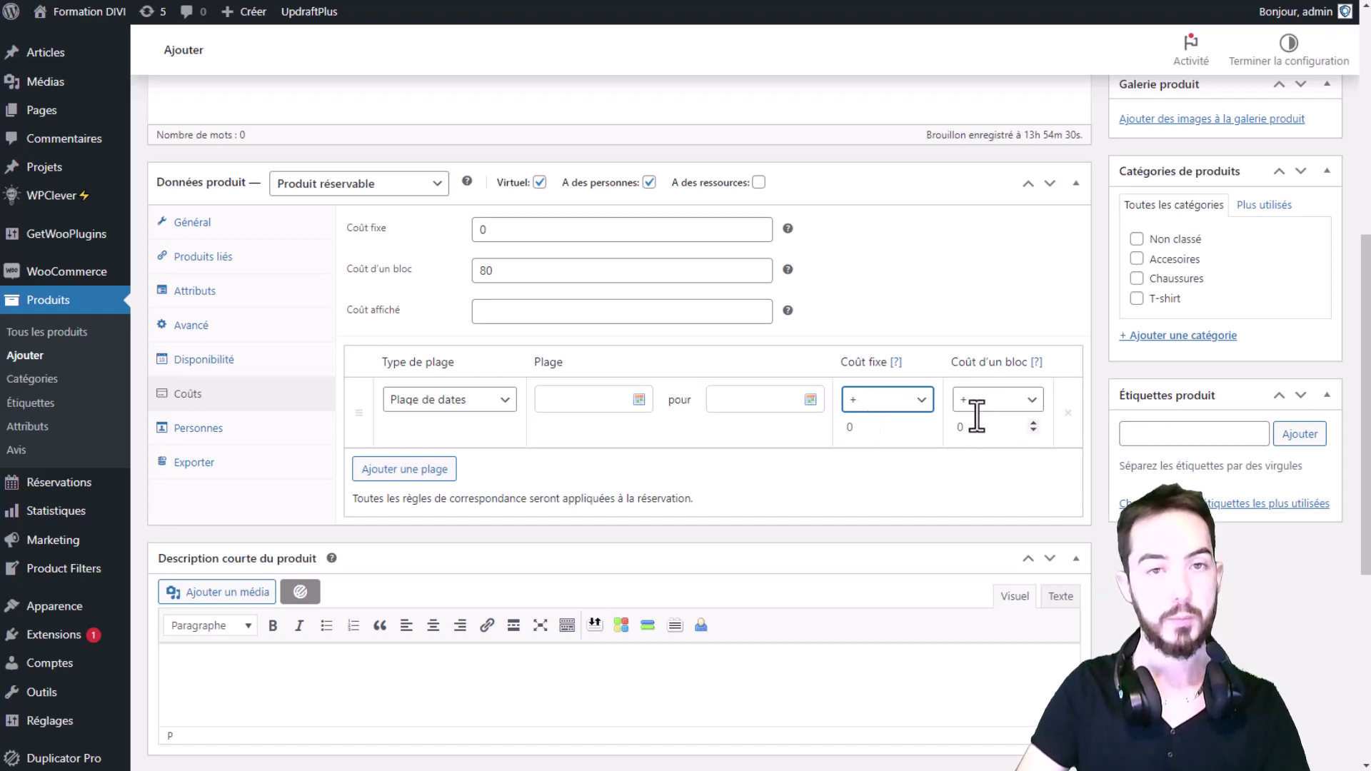
left_click(992, 400)
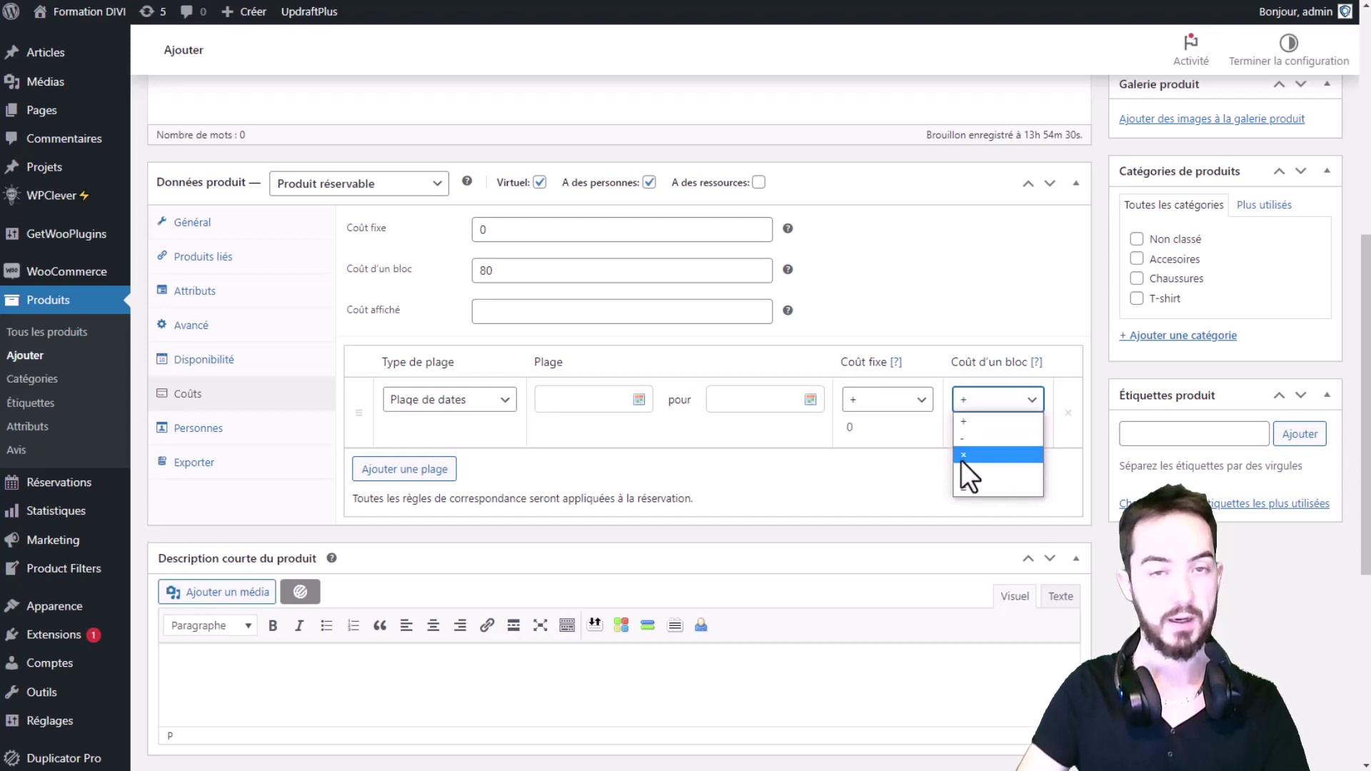
left_click(1030, 403)
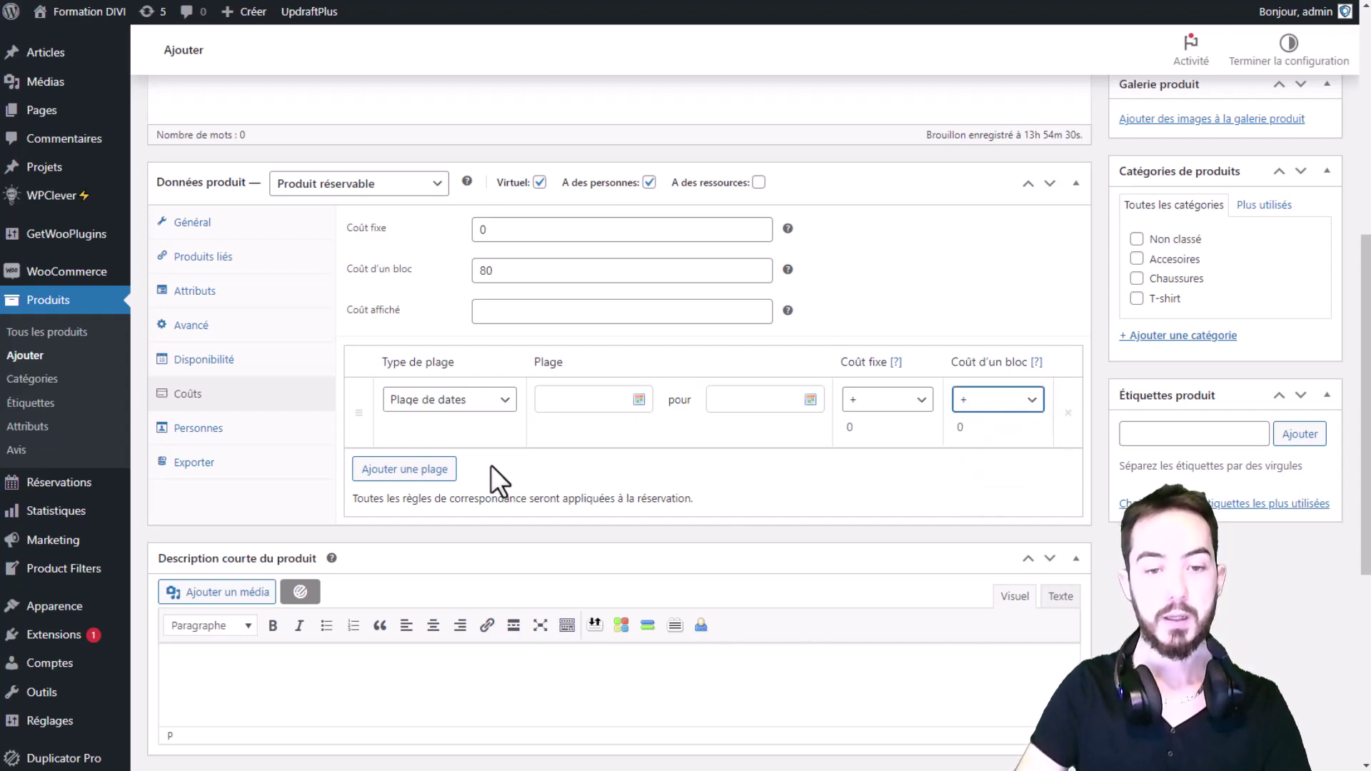
left_click(554, 466)
left_click(1069, 411)
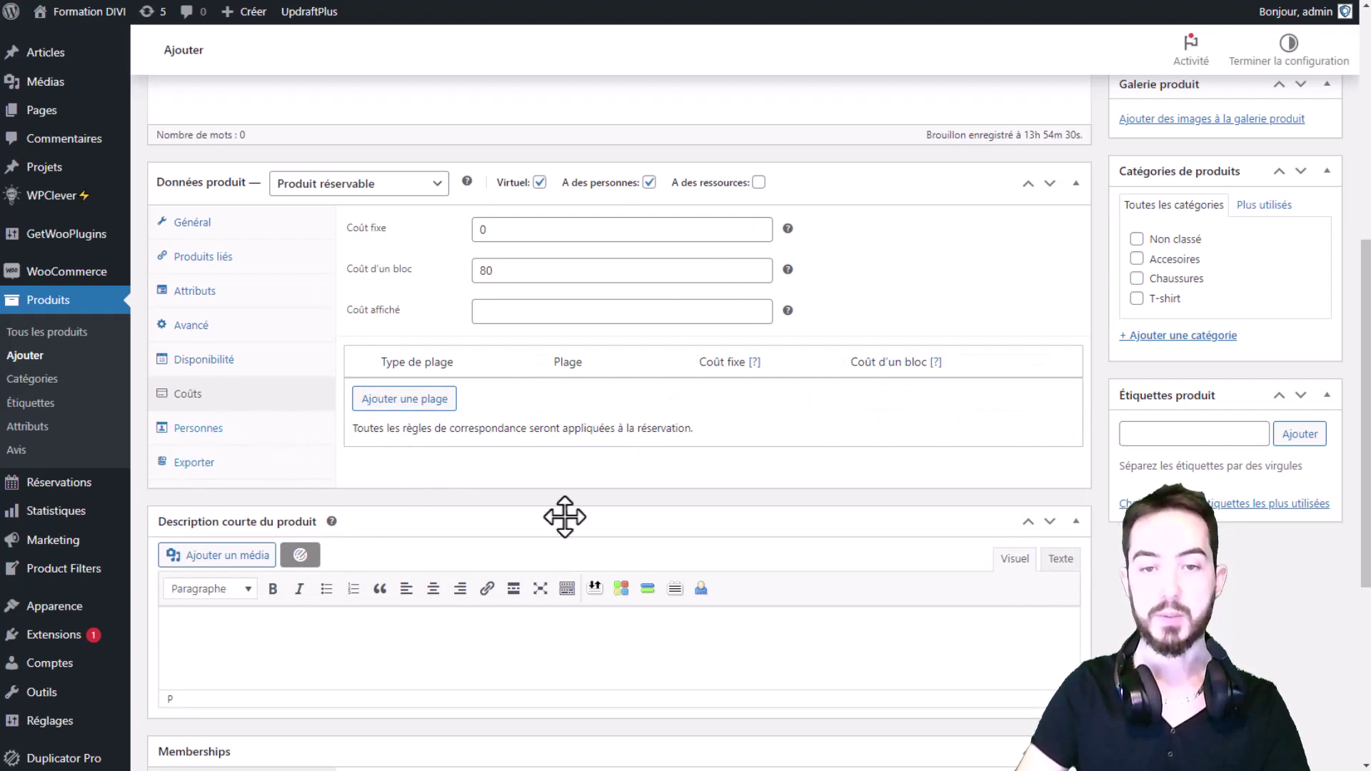
In the person settings, set Max personnes to 8 and keep Min personnes at 1.
left_click(191, 431)
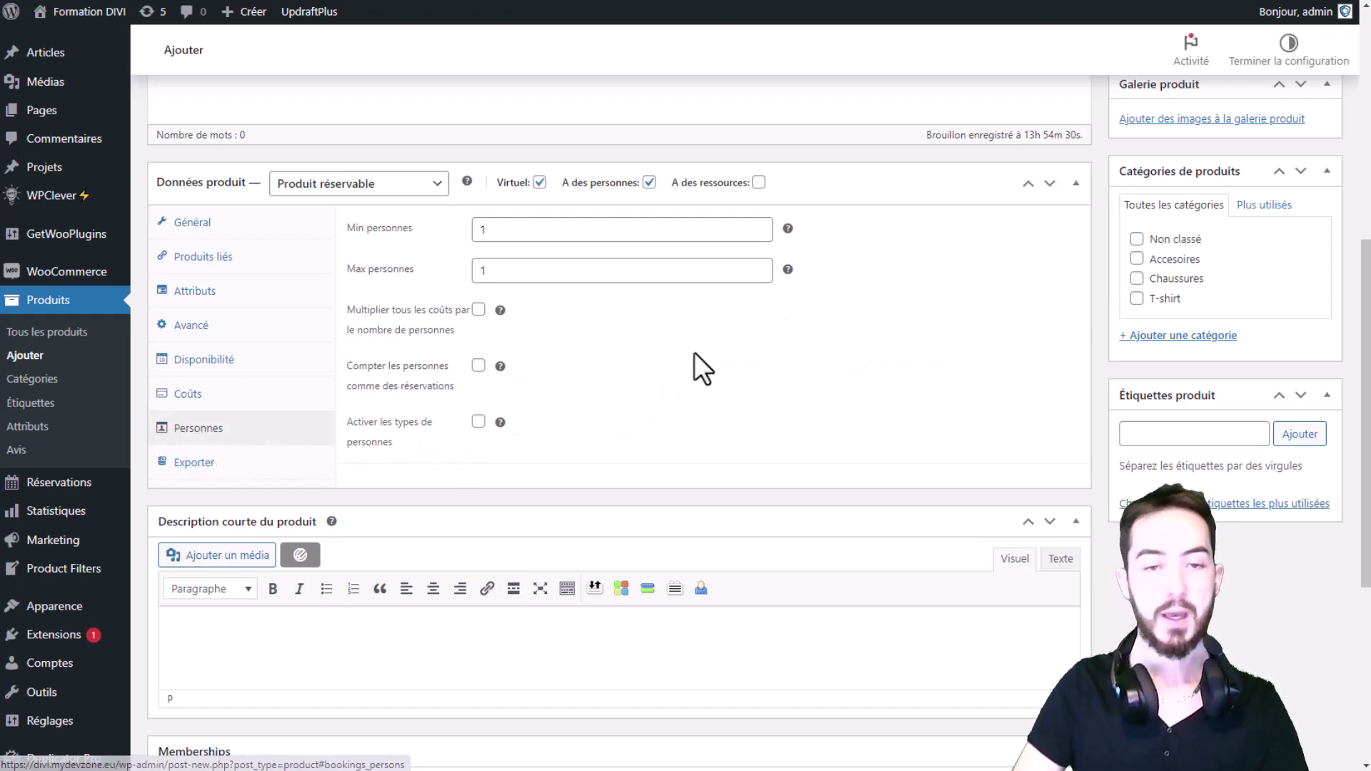
double_click(526, 227)
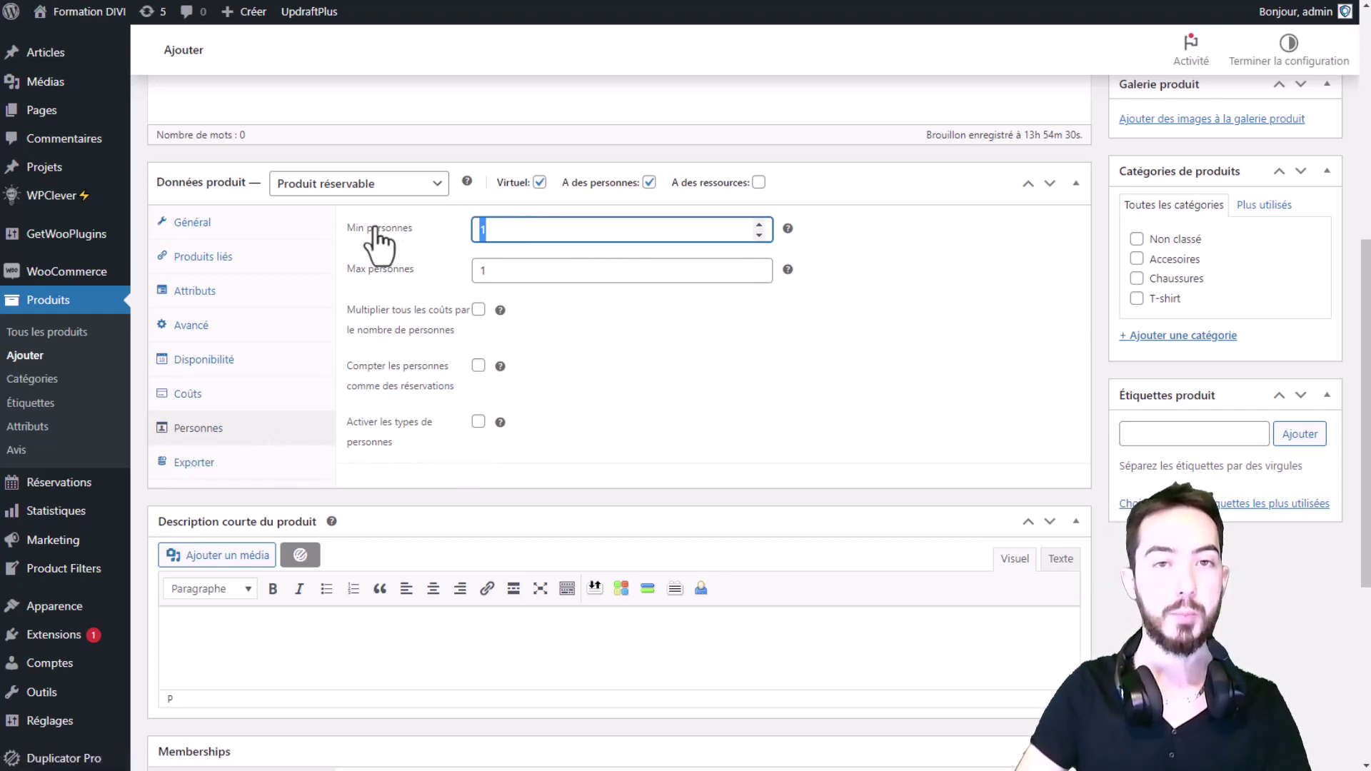
left_click(493, 230)
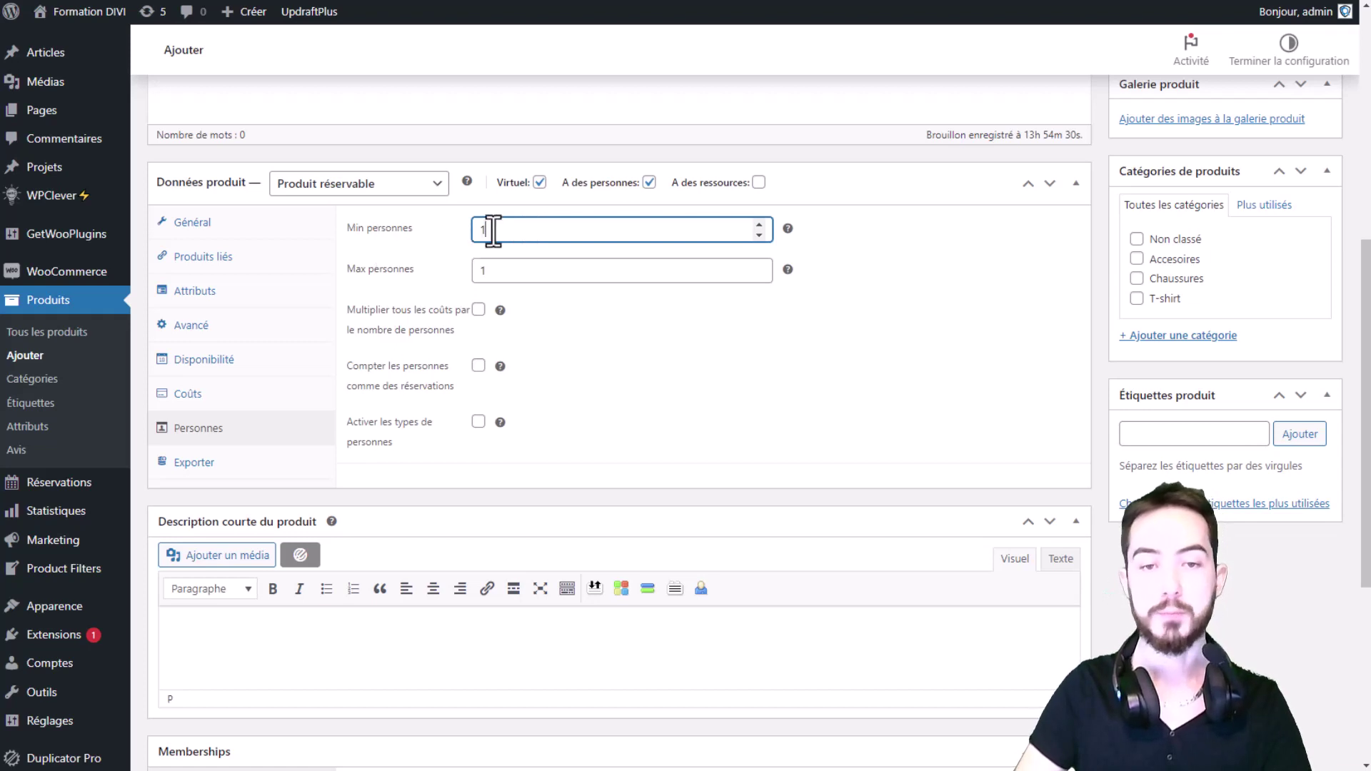
double_click(505, 270)
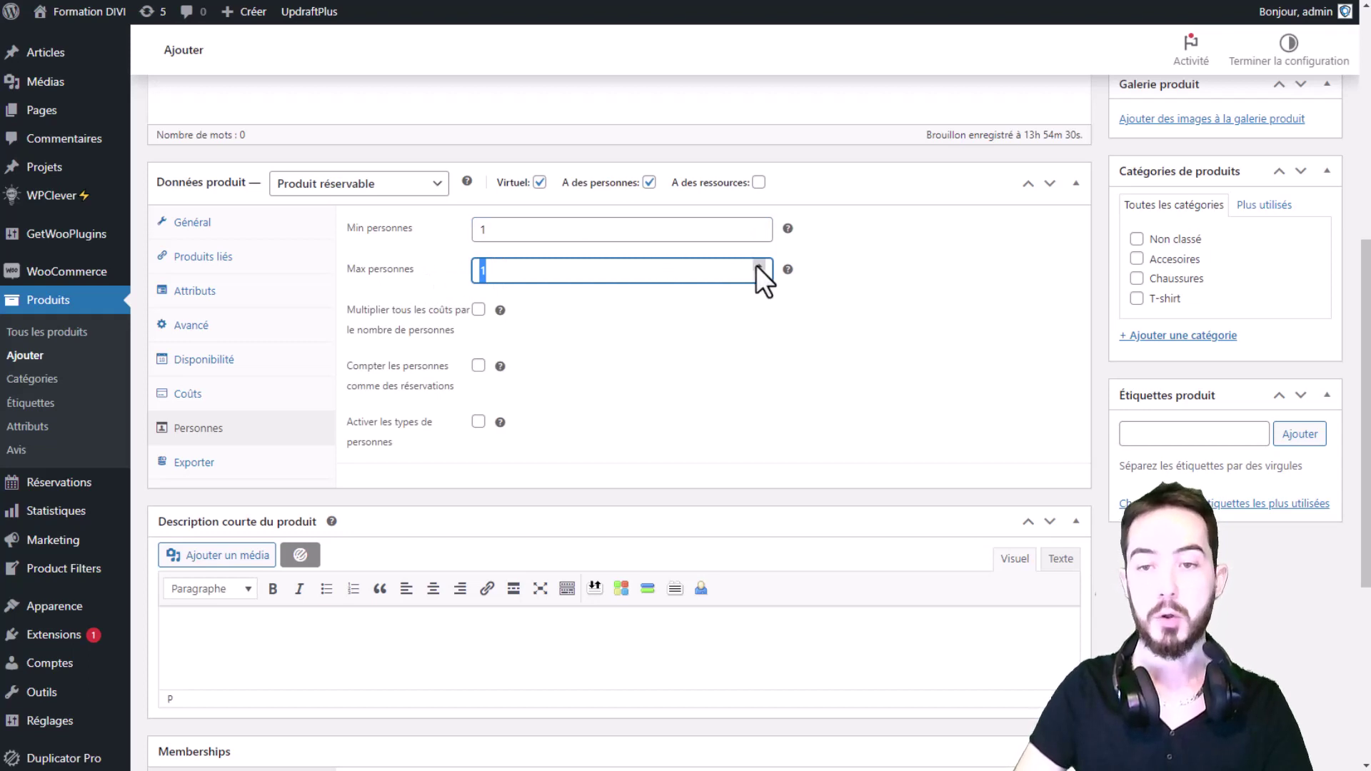
type("3")
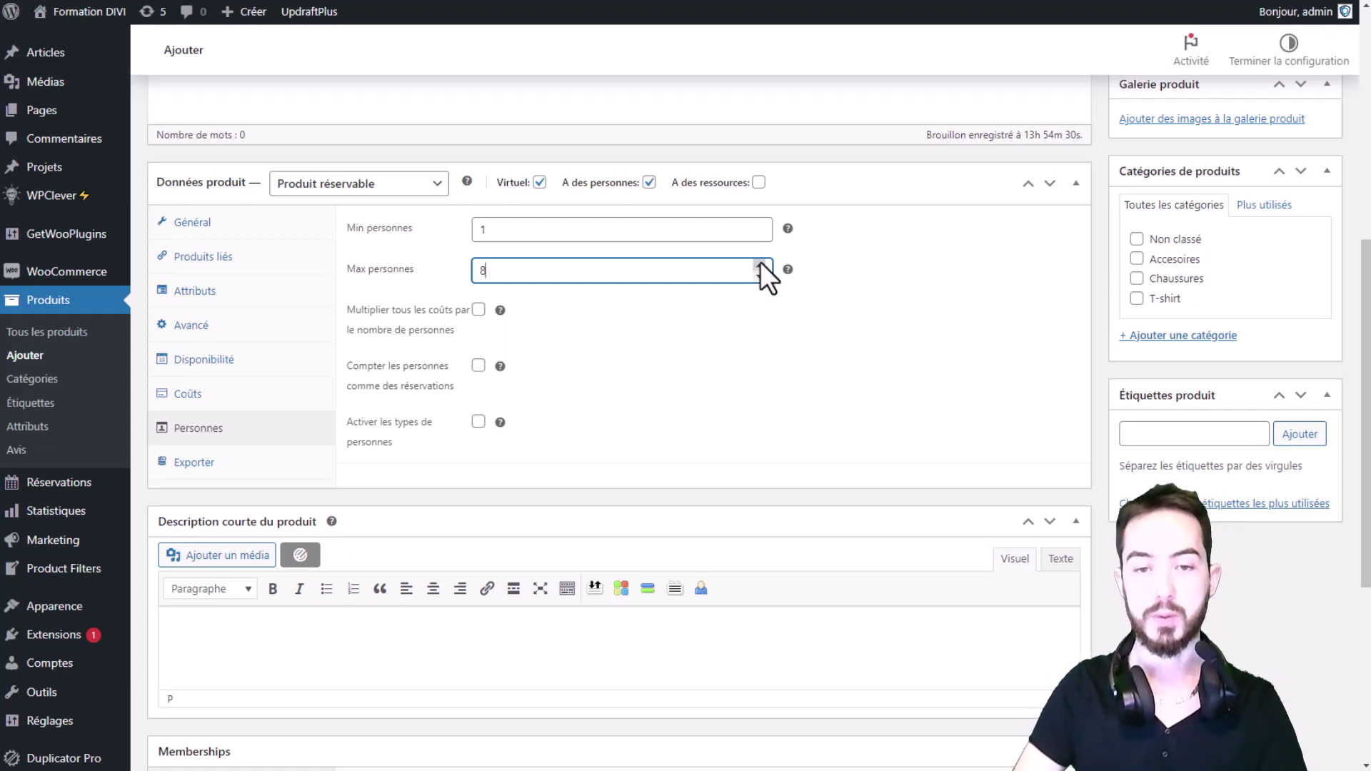
left_click_drag(505, 270, 429, 281)
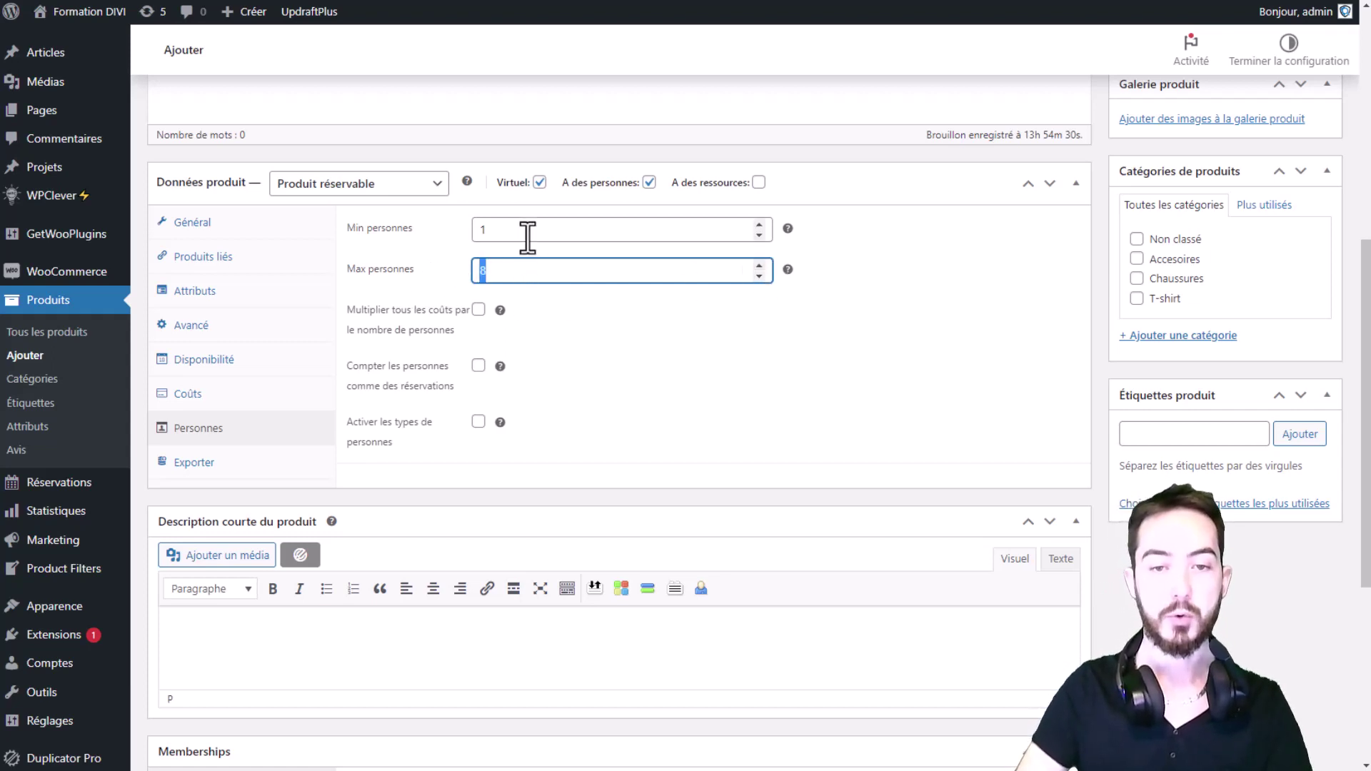
left_click_drag(527, 237, 426, 239)
left_click_drag(523, 270, 422, 275)
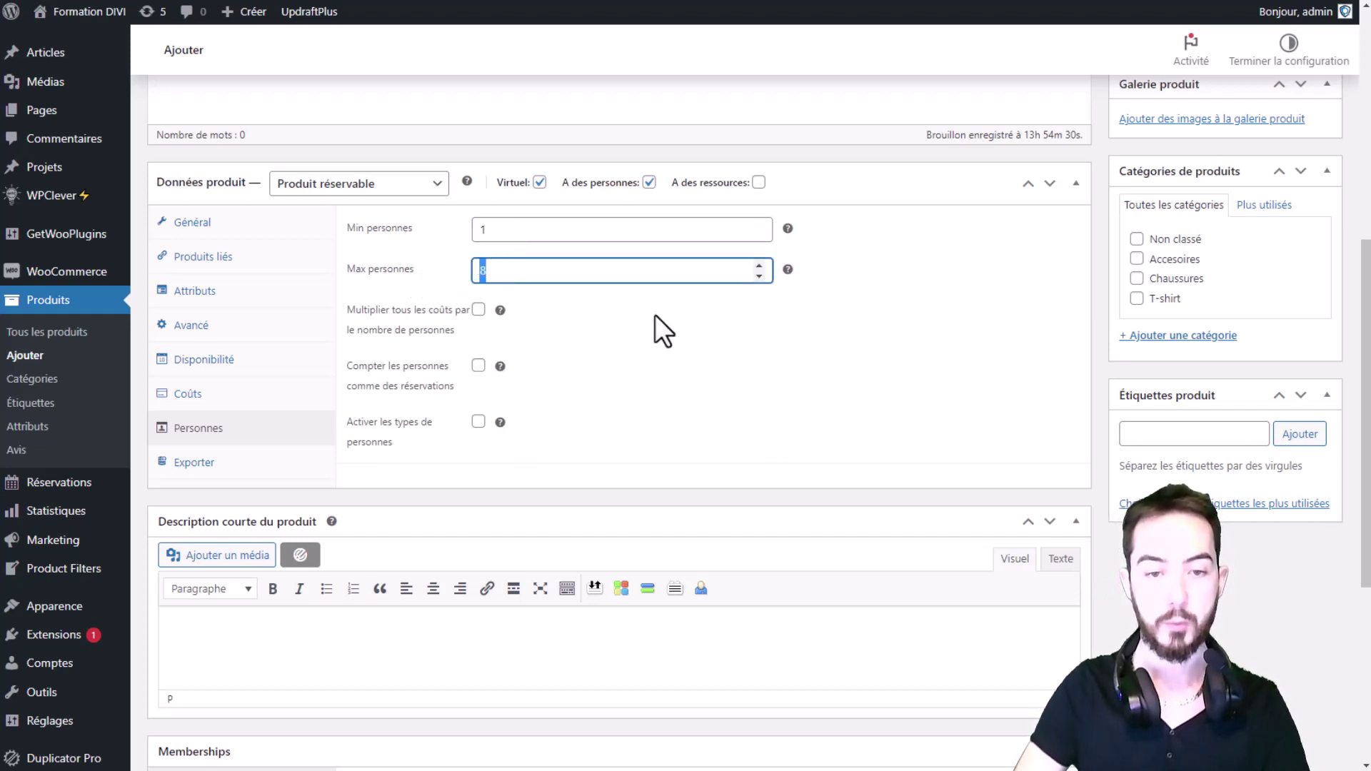
left_click(893, 291)
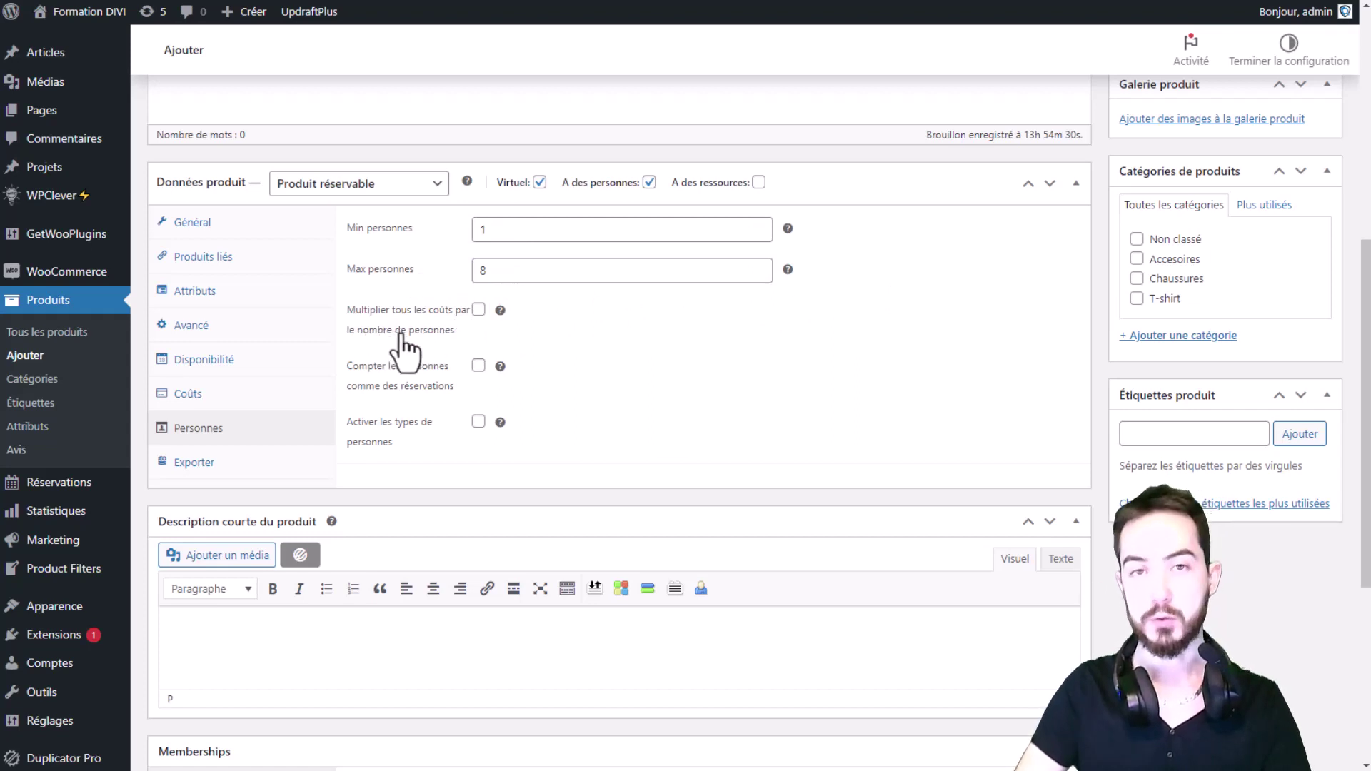
Multiply all costs by the number of persons and count persons as bookings.
left_click(477, 317)
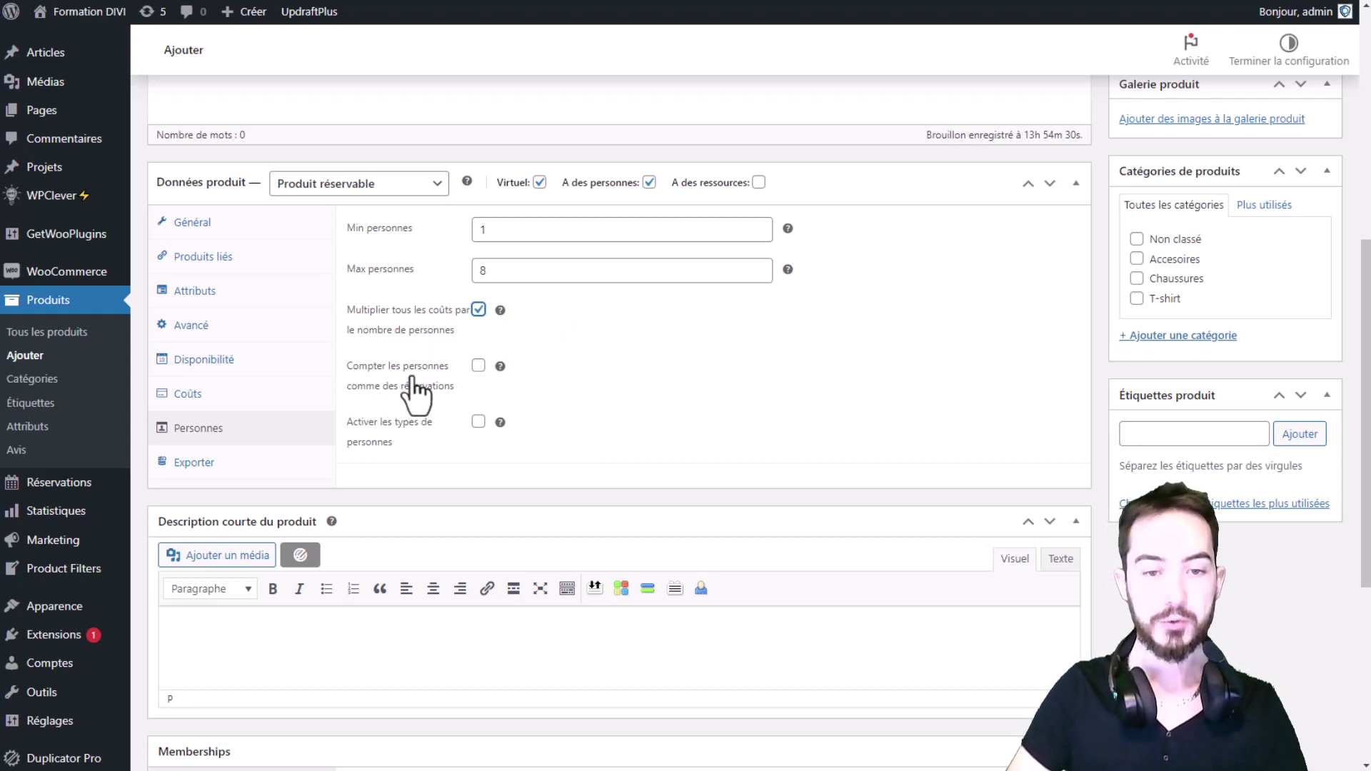
left_click(478, 367)
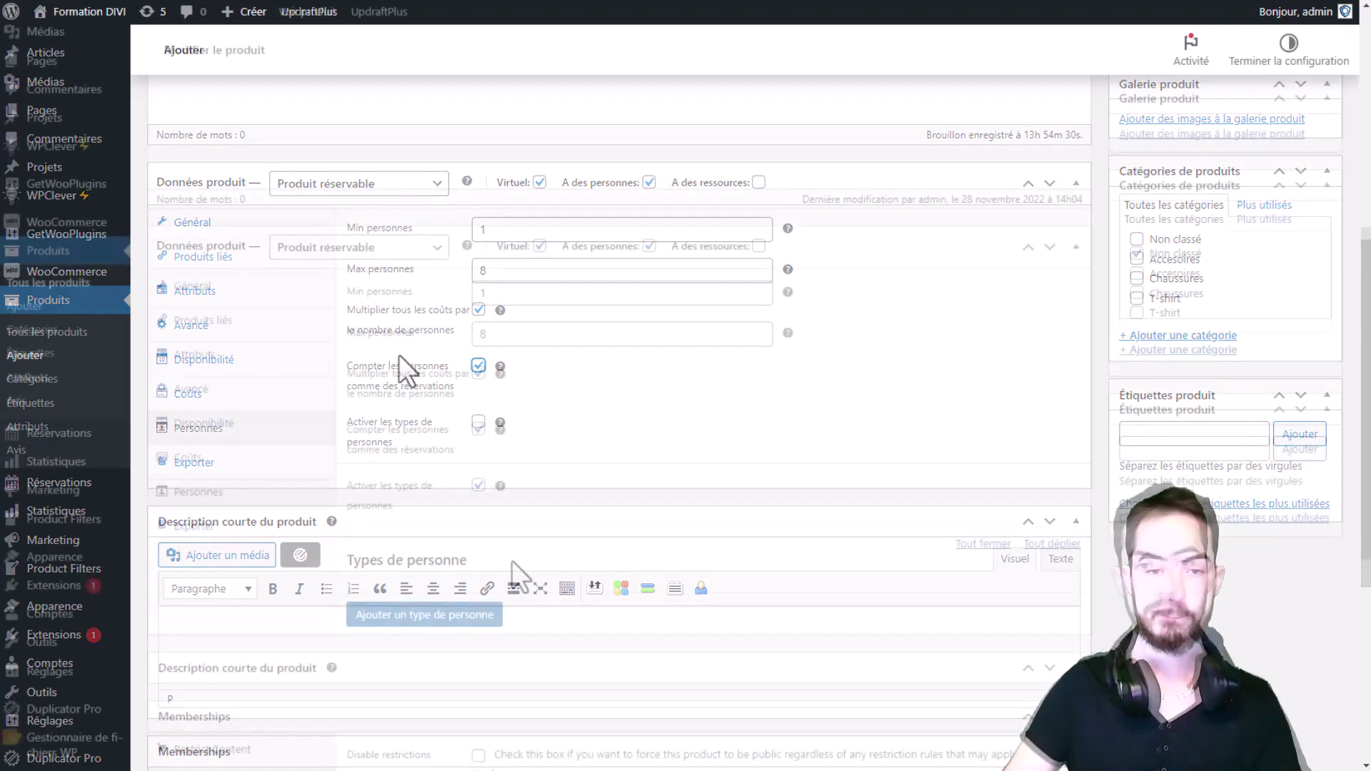
Add a person type named "Adultes" with a Coût d'un bloc of 80.
left_click(463, 616)
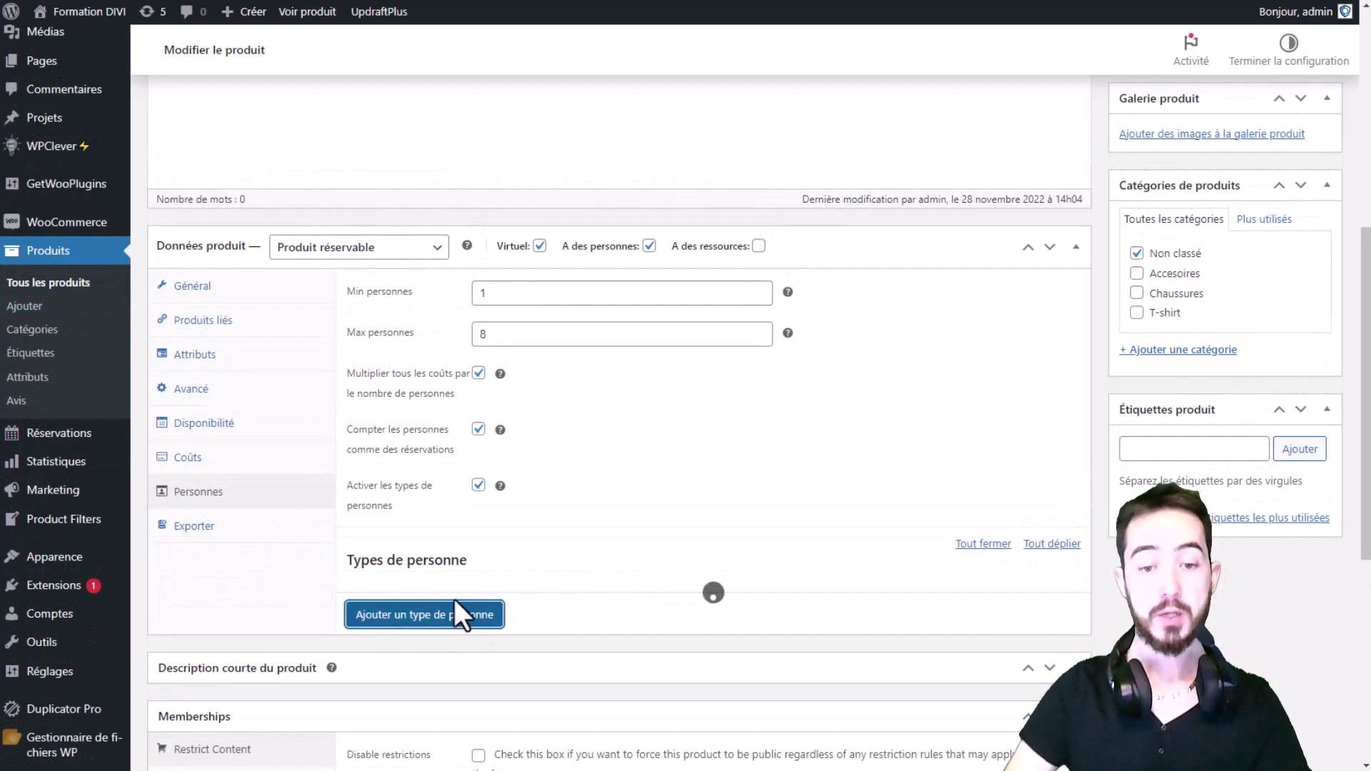
scroll(500, 588, "down", 1)
scroll(532, 579, "down", 1)
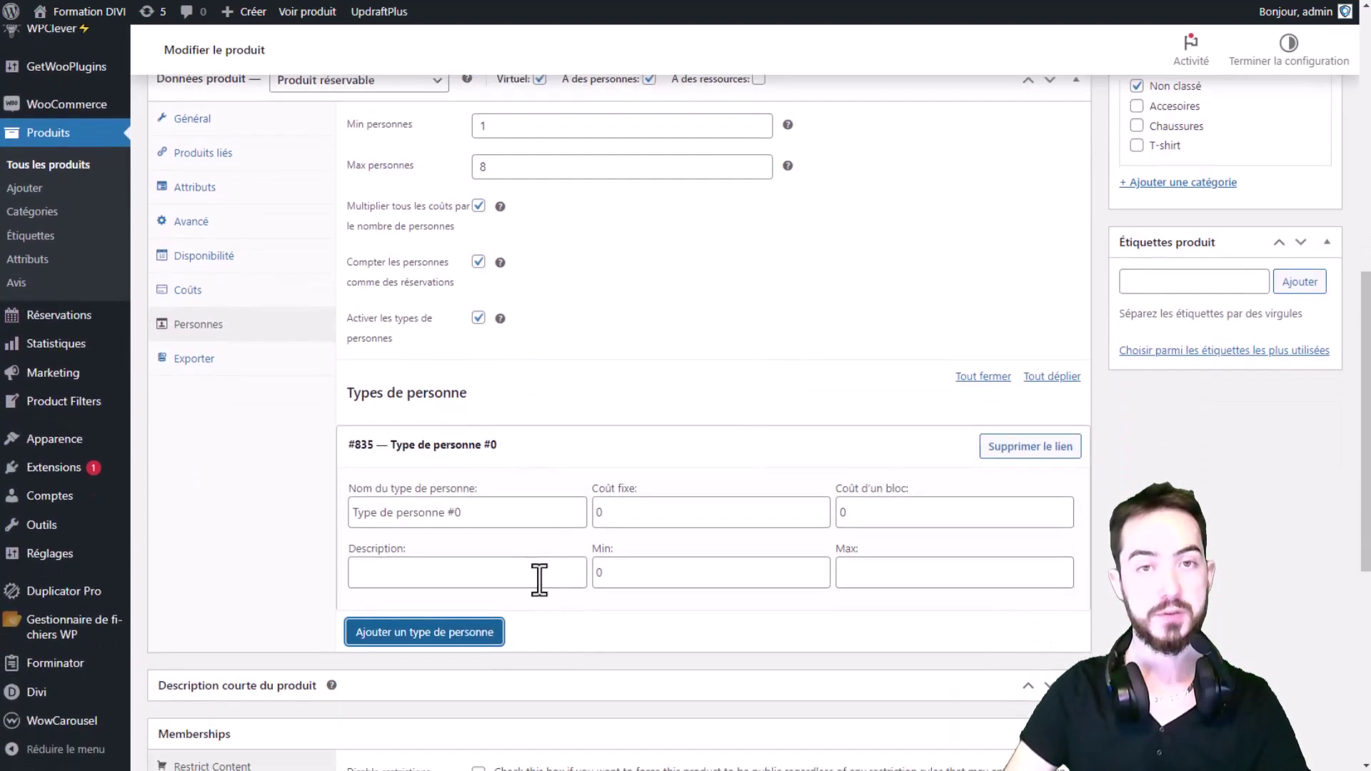
left_click_drag(533, 509, 285, 506)
type("Adultes")
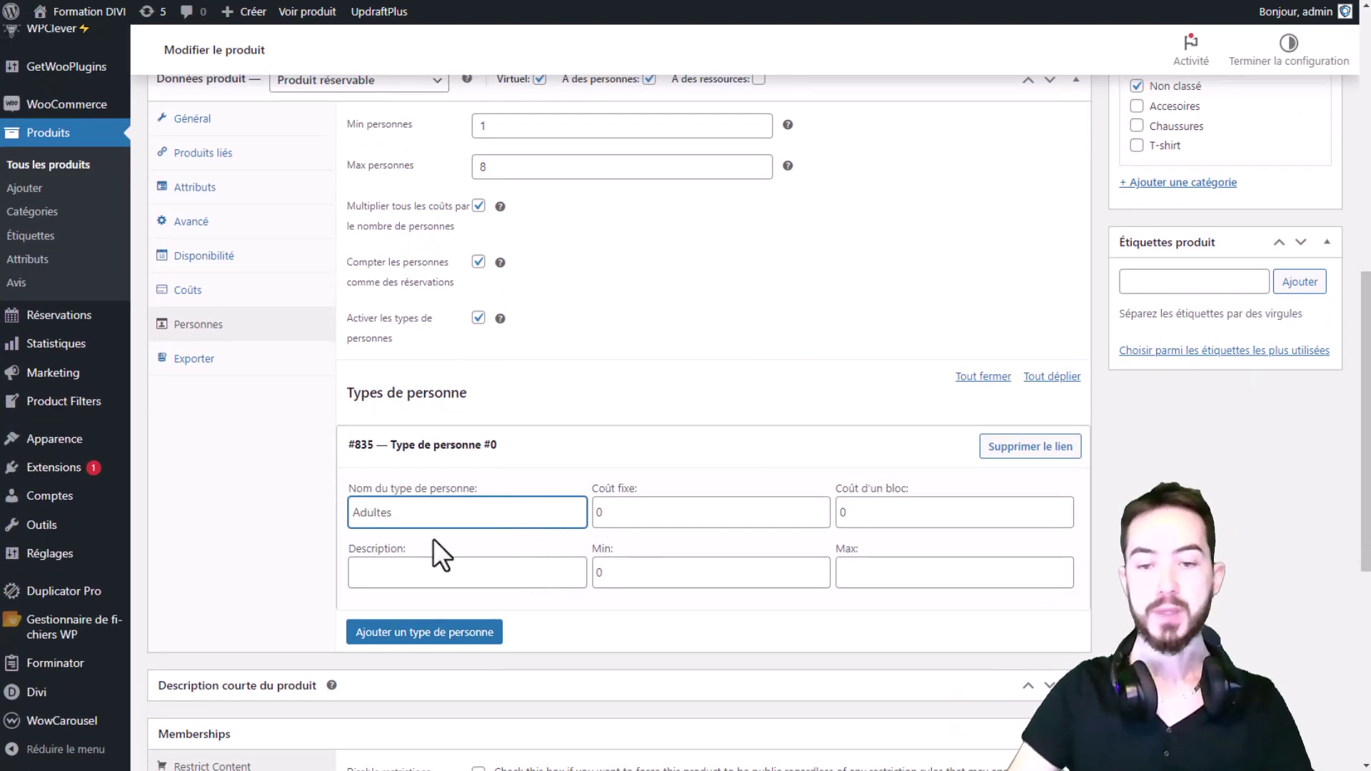
left_click(670, 472)
left_click(912, 514)
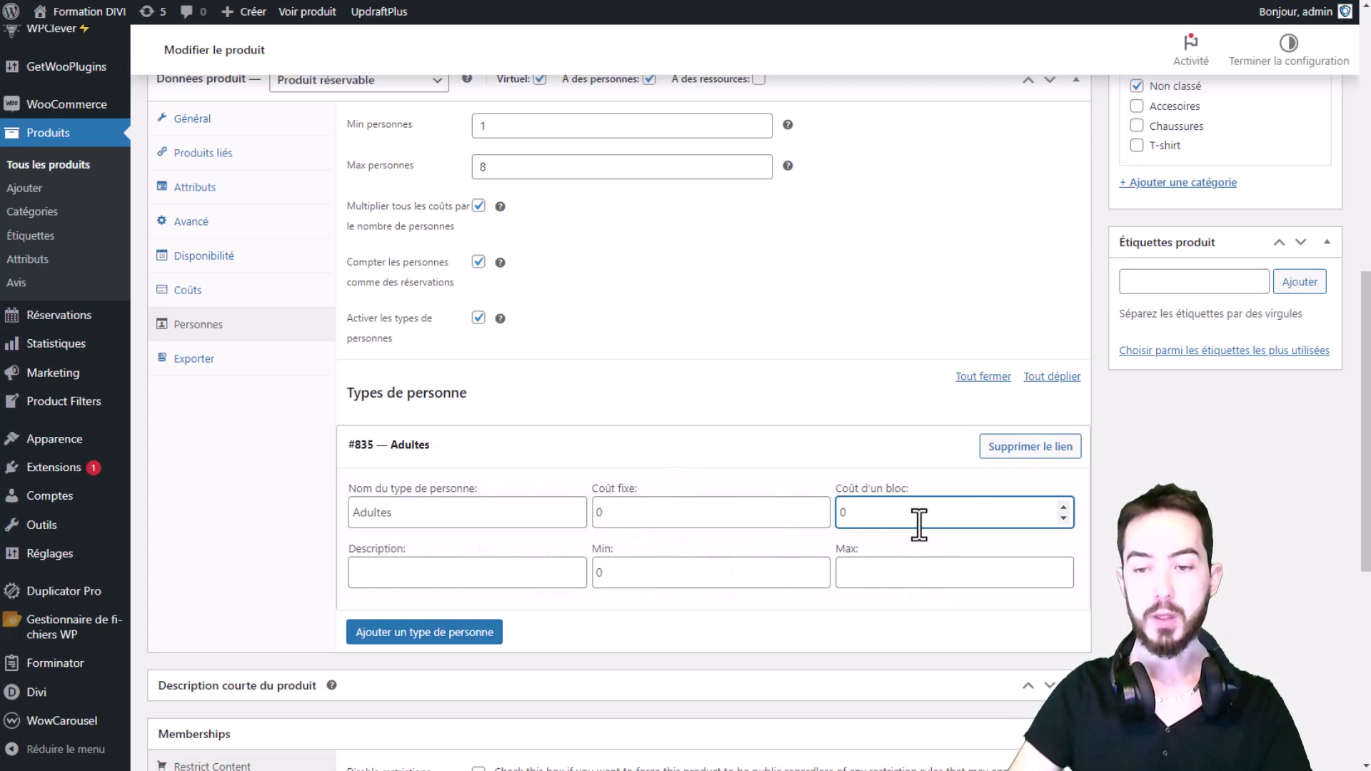
left_click_drag(919, 525, 796, 536)
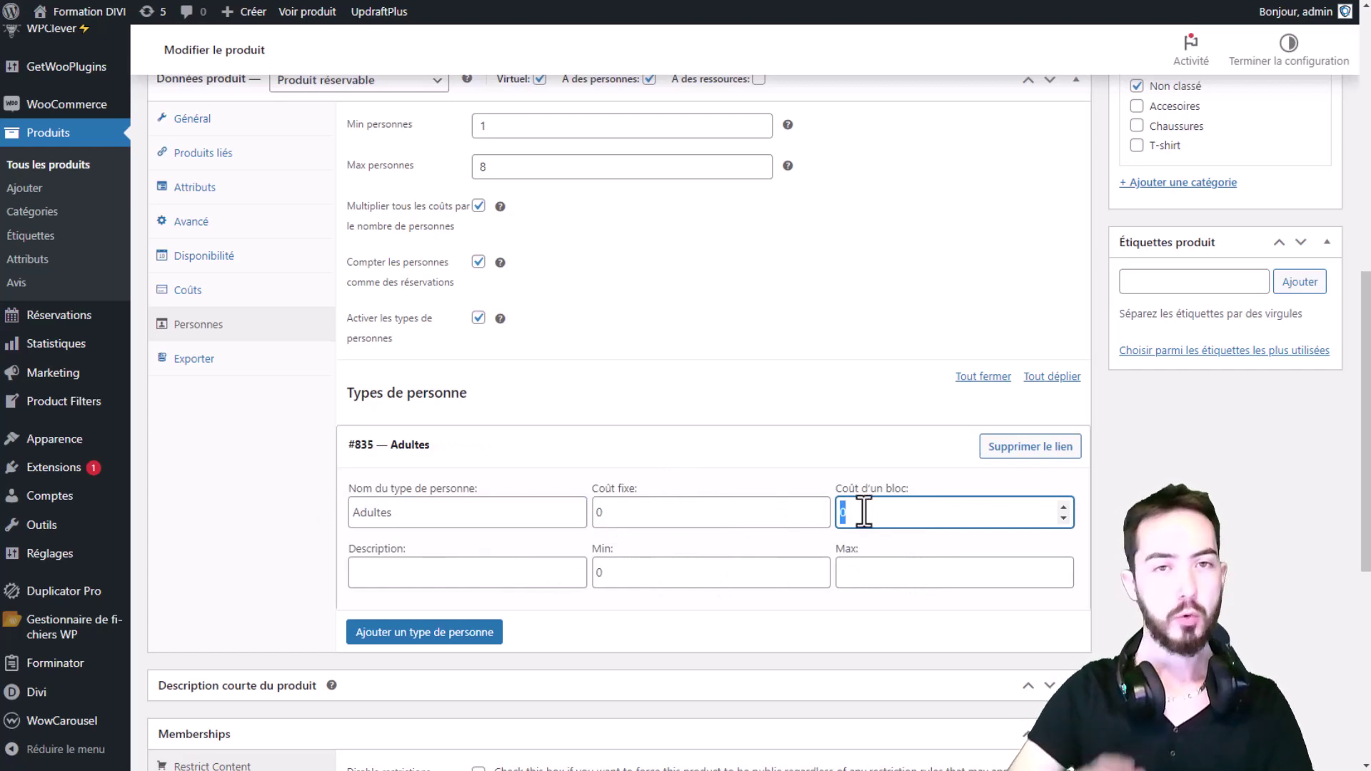
type("80")
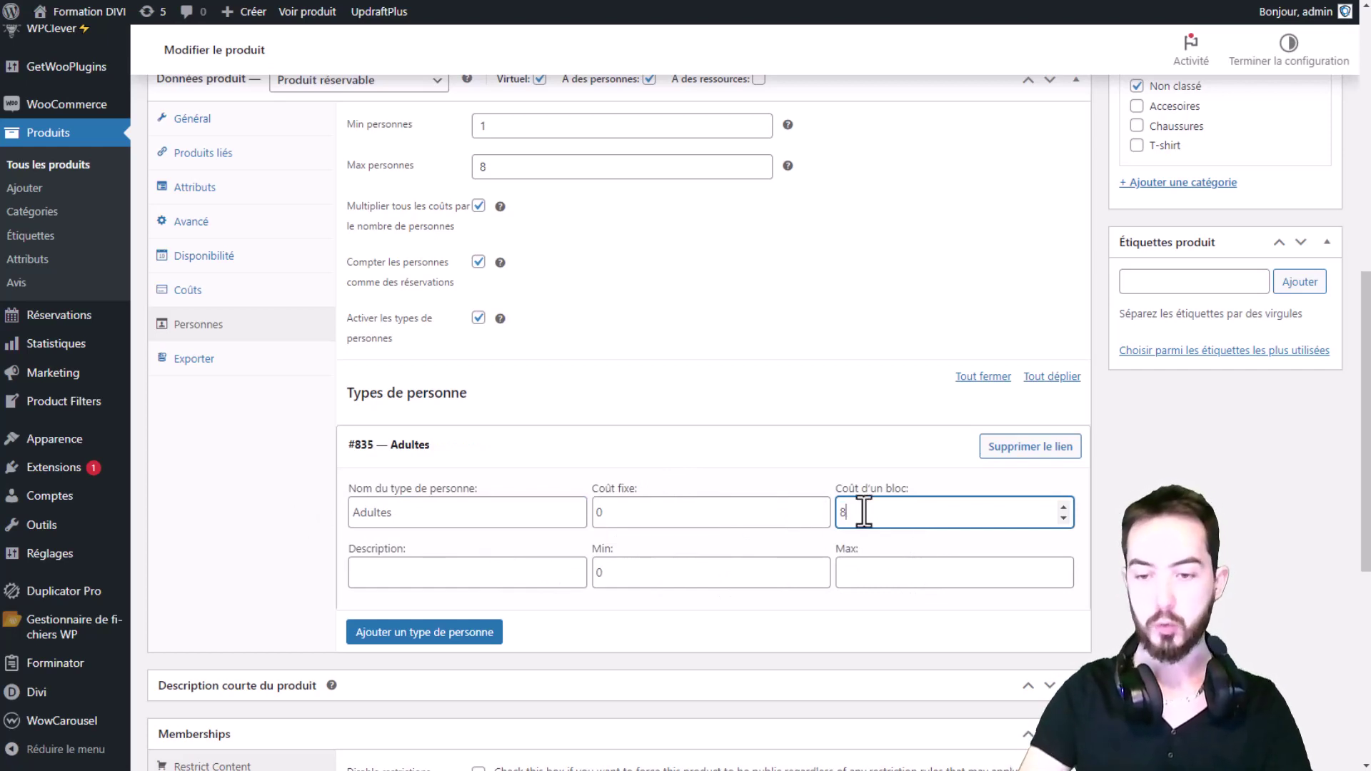
Add a second person type named "Enfant" with a Coût d'un bloc of 35.
left_click(435, 635)
scroll(610, 616, "down", 2)
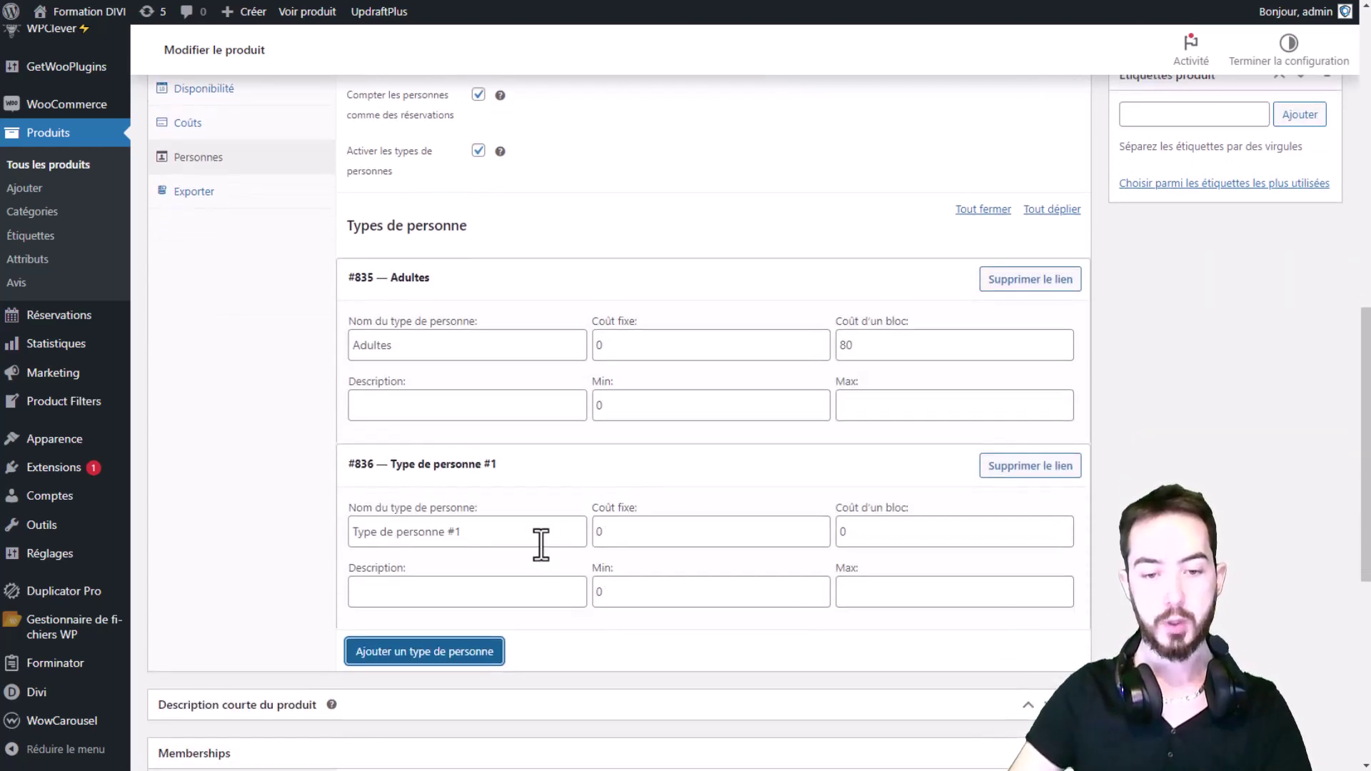
left_click_drag(539, 535, 269, 501)
type("Entant")
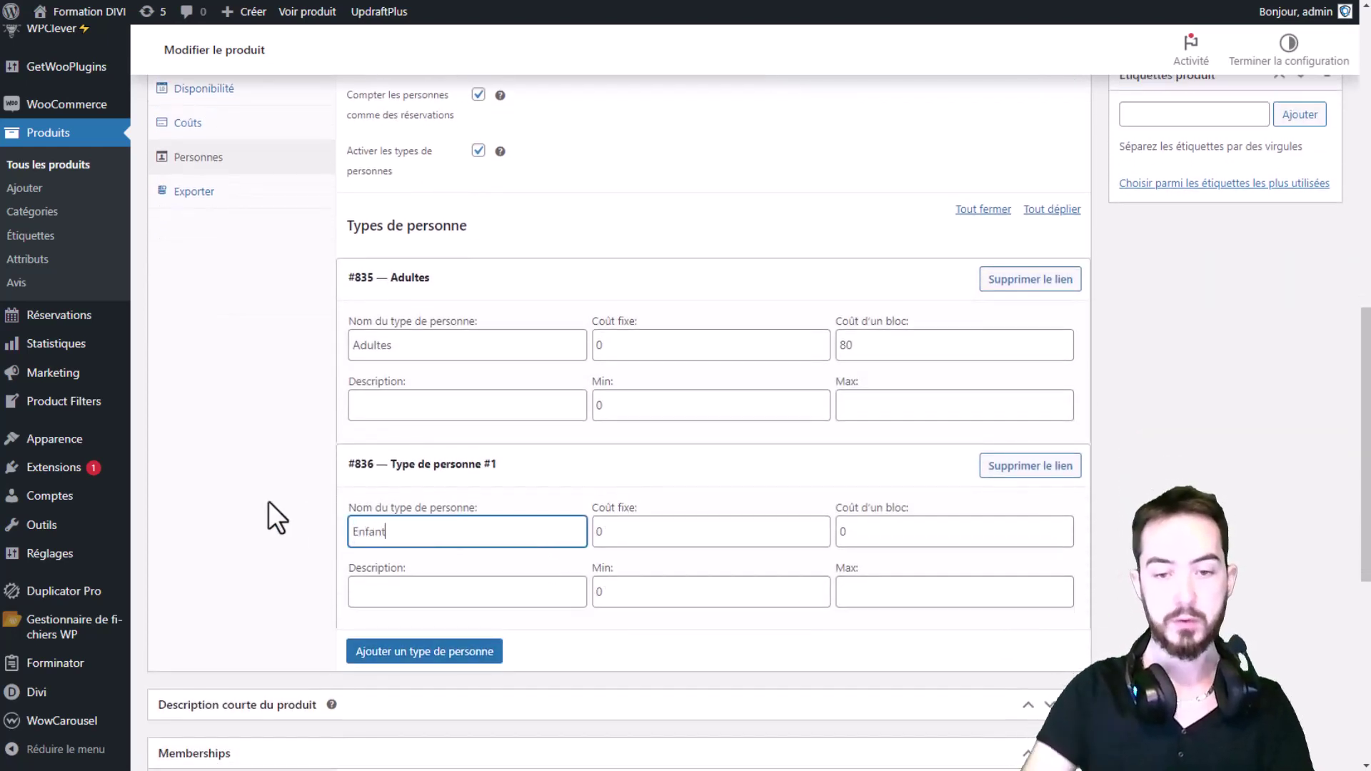
double_click(909, 537)
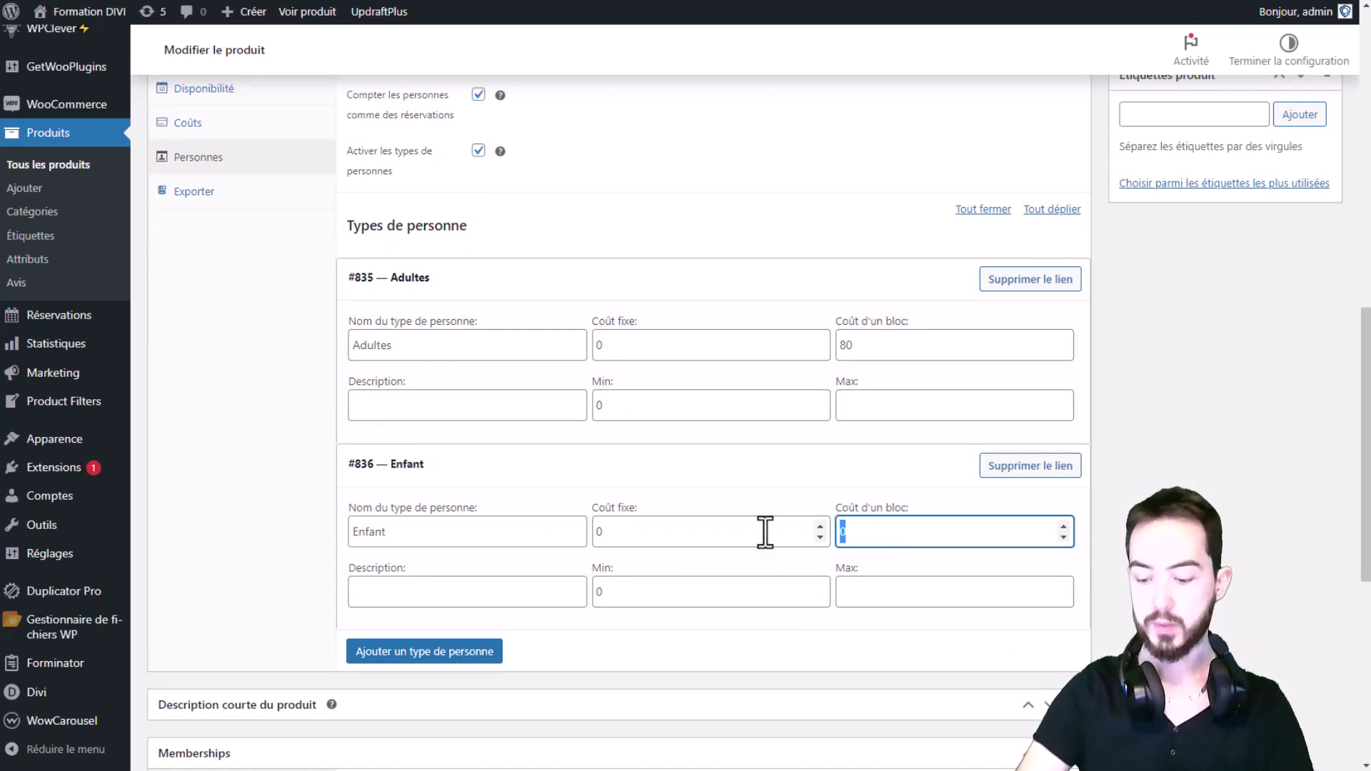
type("35")
Add a third person type named "Étudiant" with a Coût d'un bloc of 70.
left_click(428, 652)
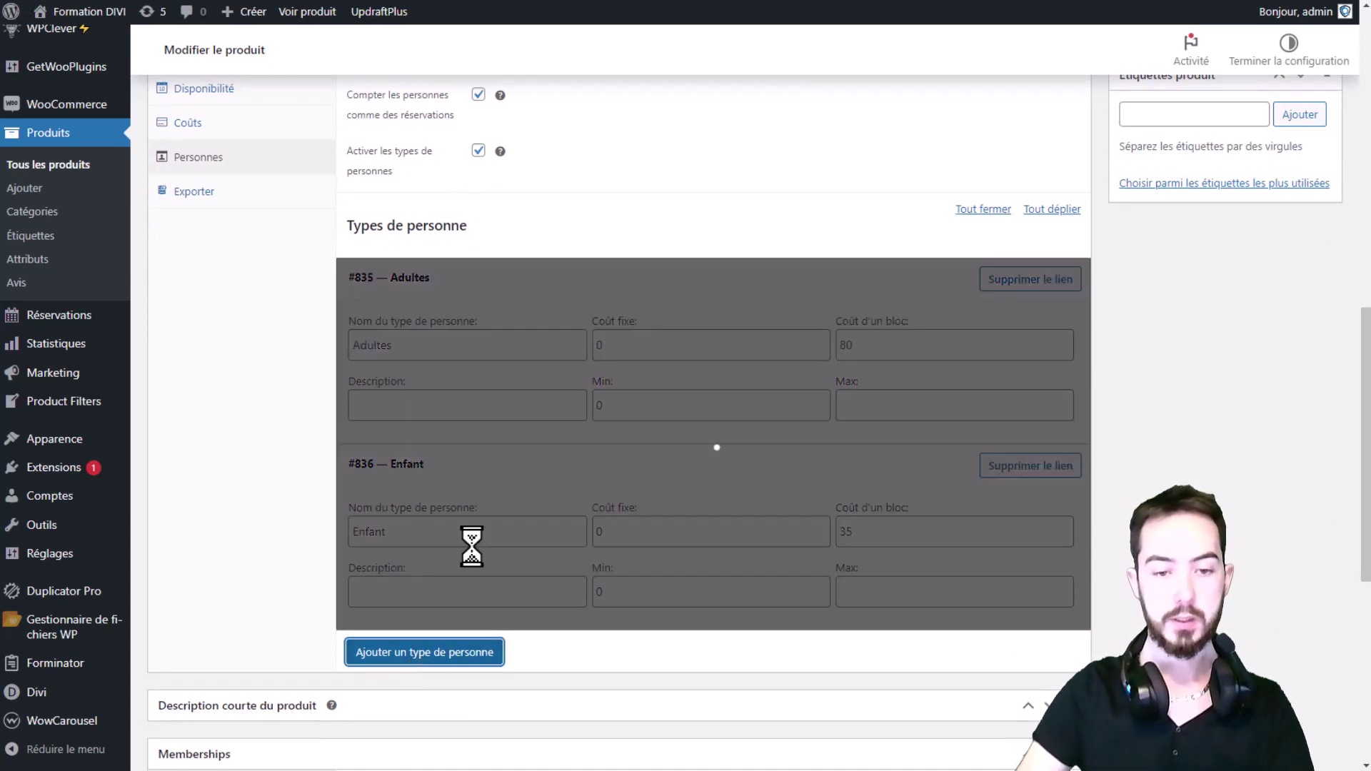
scroll(471, 545, "down", 1)
left_click_drag(490, 634, 276, 639)
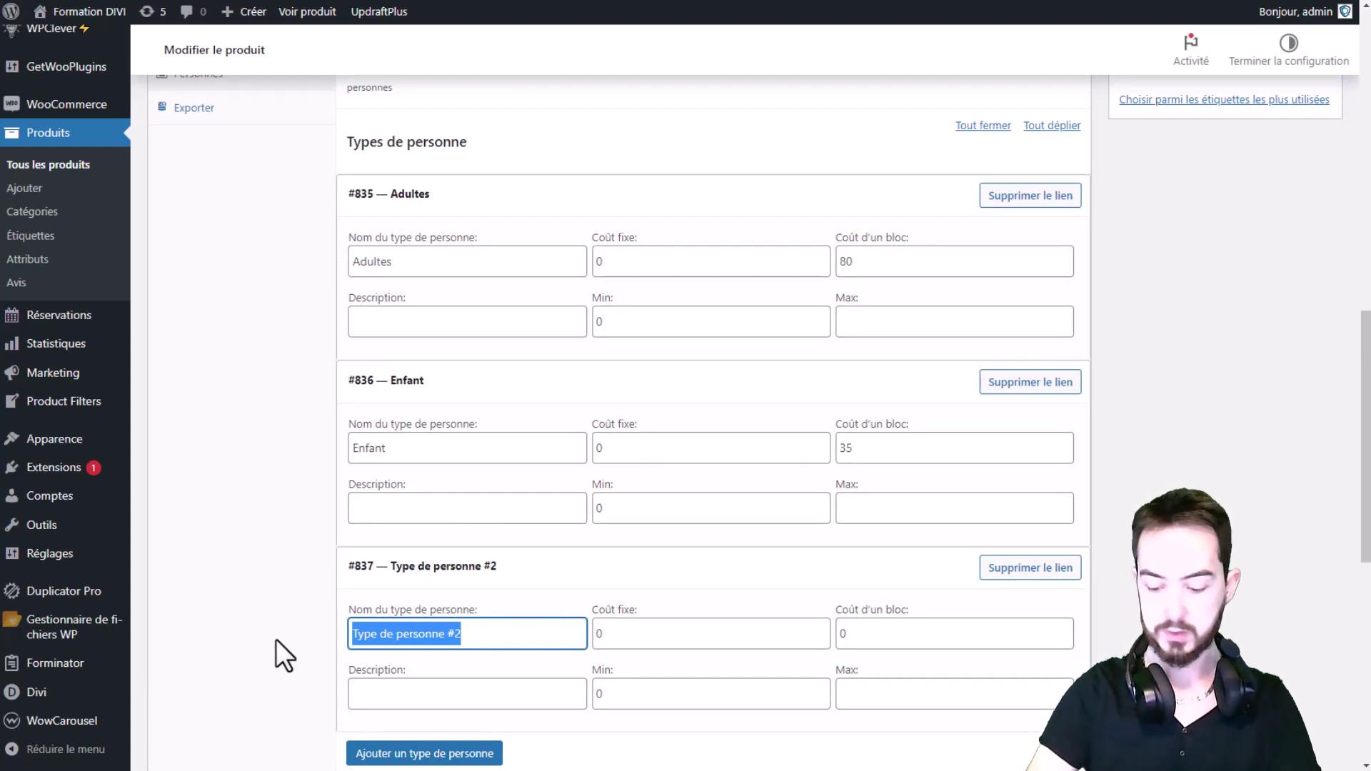
type("Étudian")
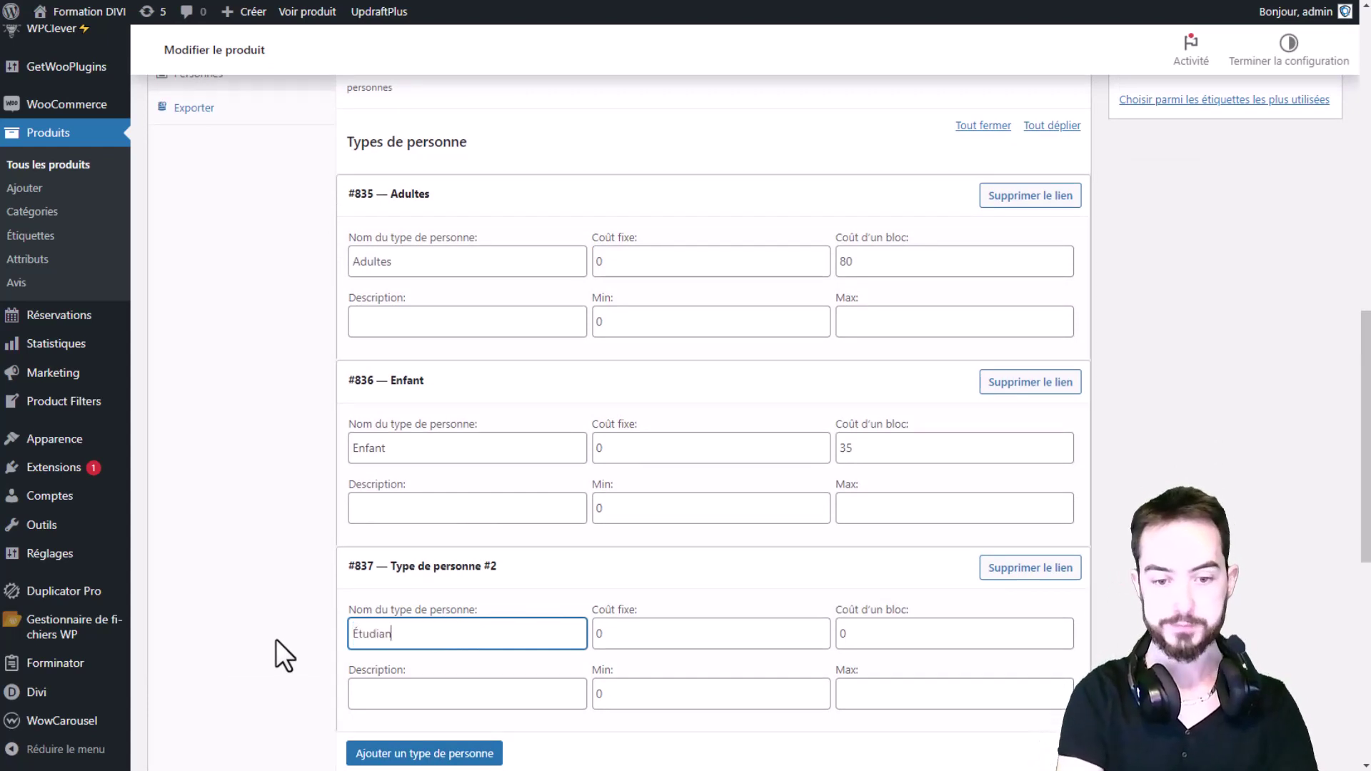
type("t")
double_click(964, 637)
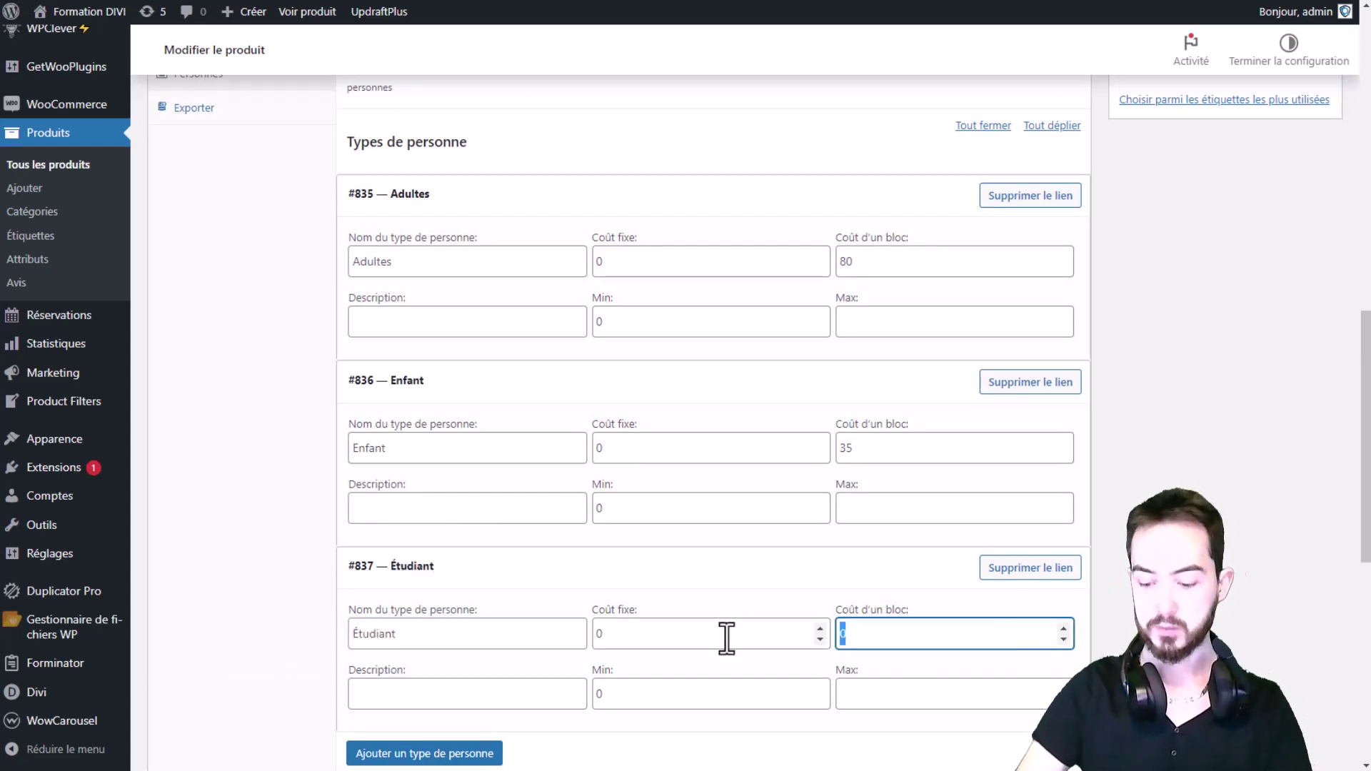
type("70")
left_click(1222, 541)
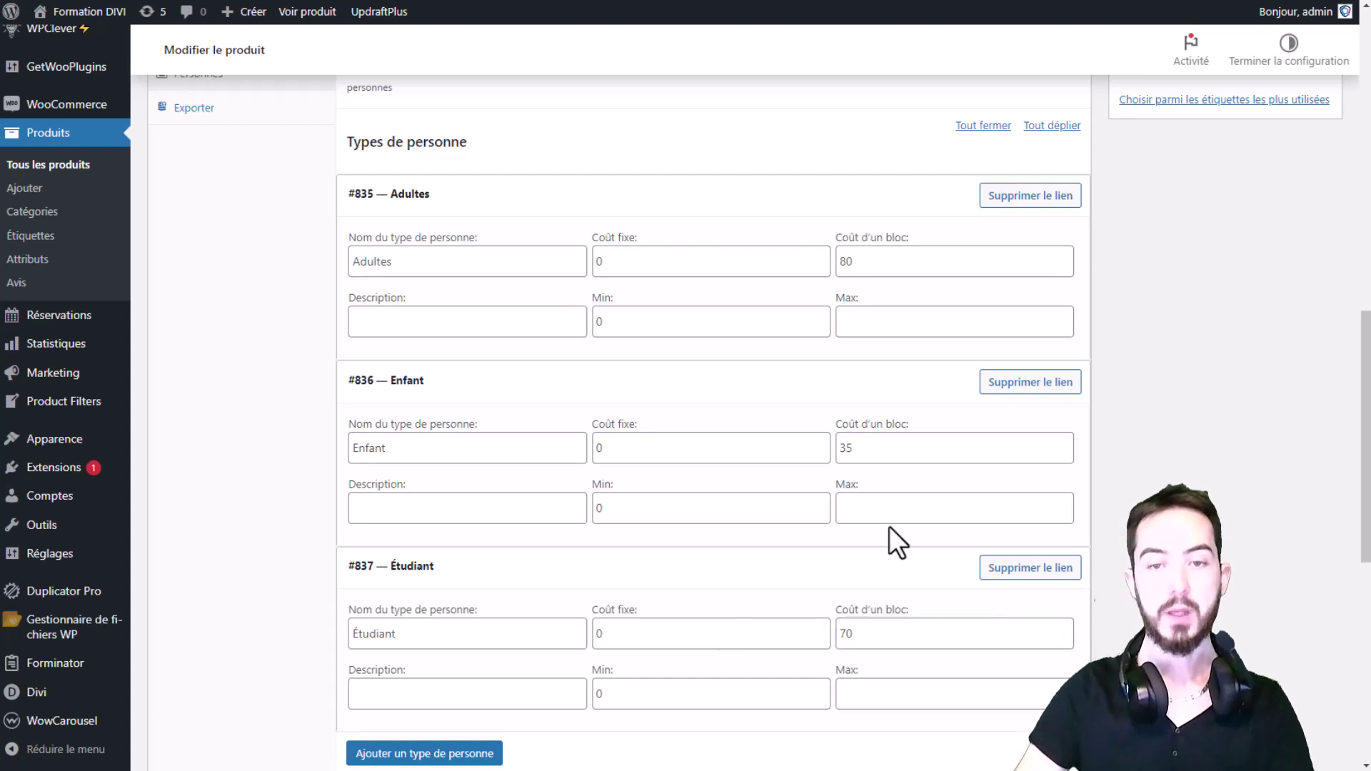
left_click(896, 259)
left_click(883, 447)
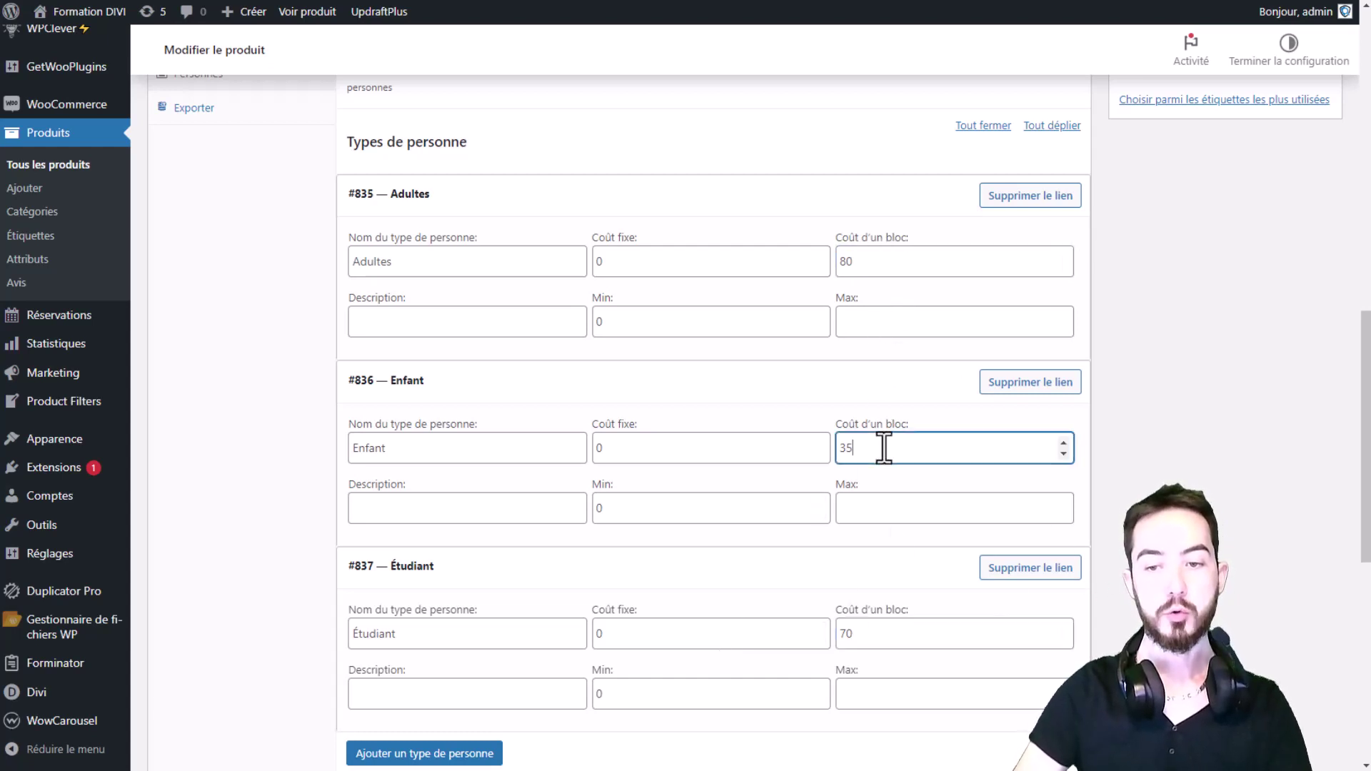
left_click(886, 638)
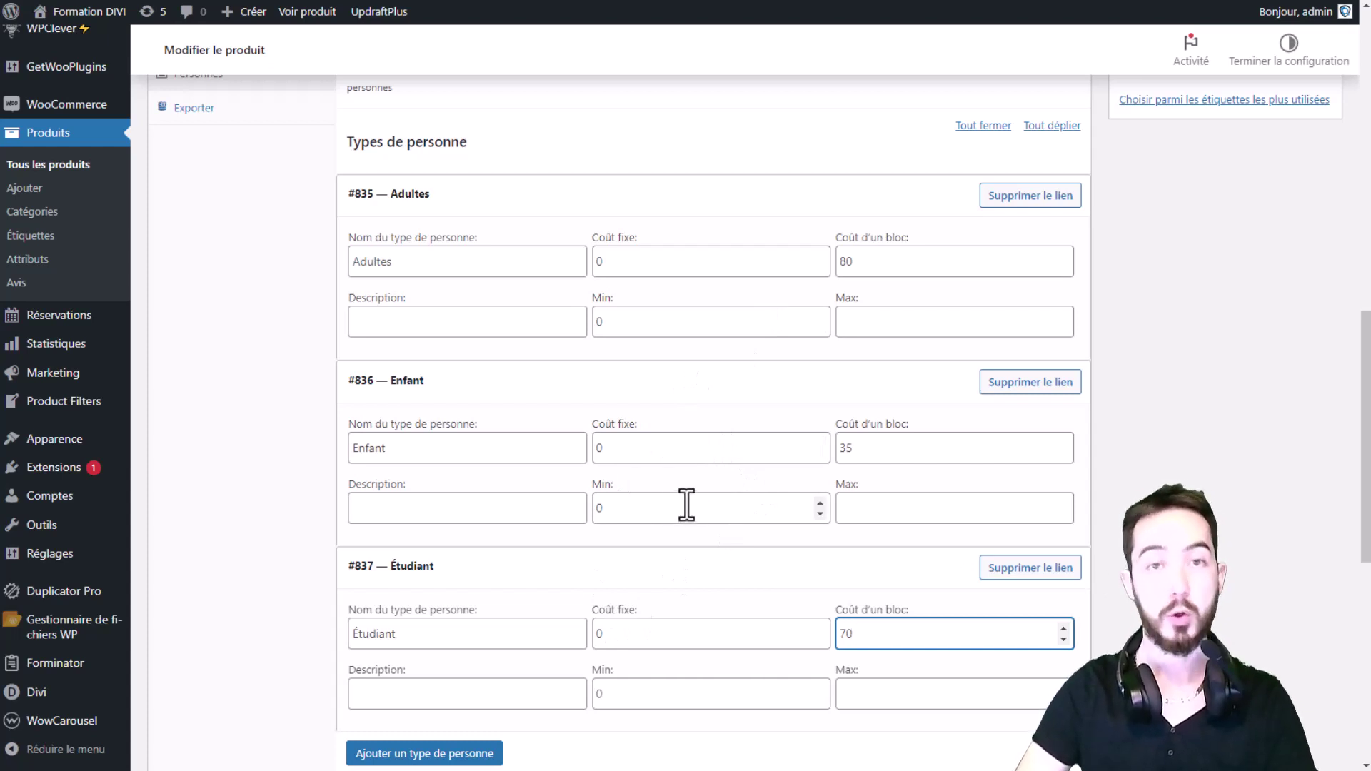
Limit the Enfant person type to a maximum of 3.
left_click(883, 511)
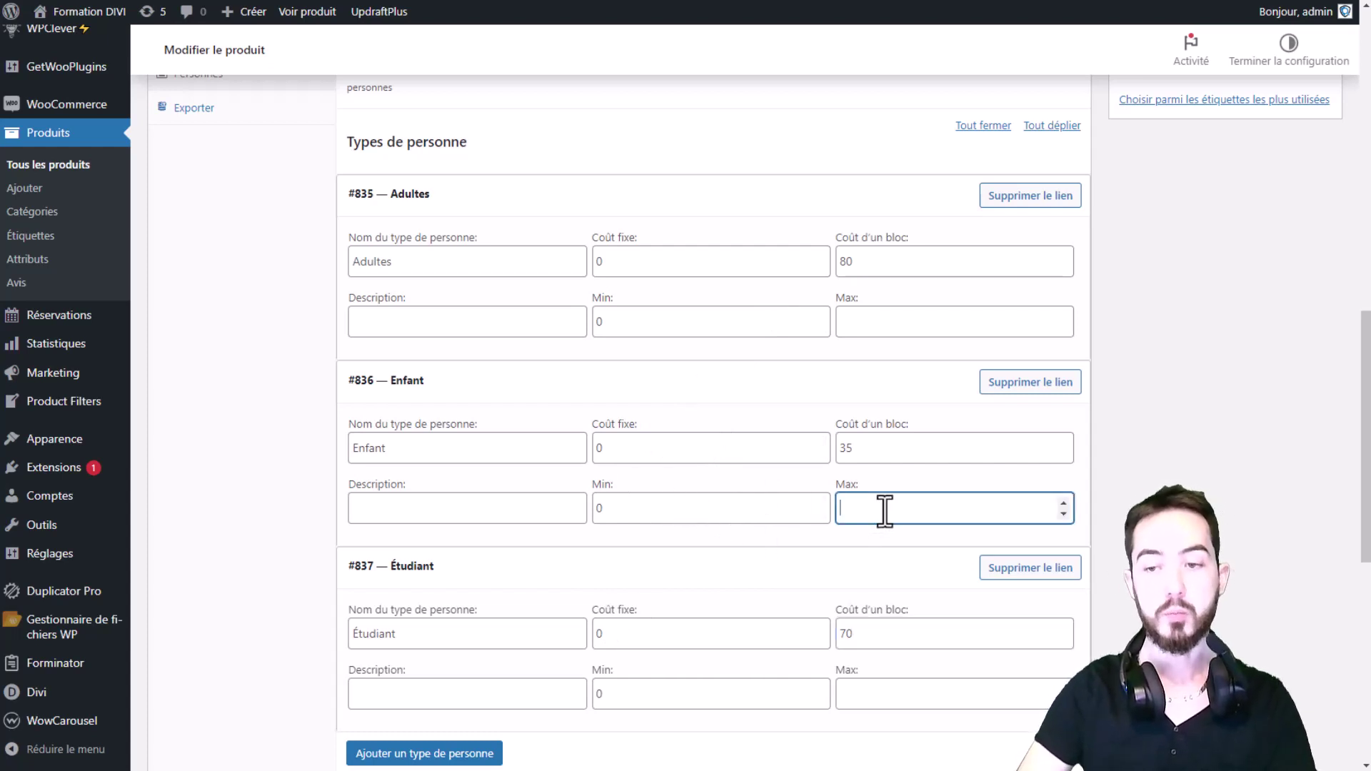
left_click(1063, 502)
left_click(1062, 502)
left_click(1062, 502)
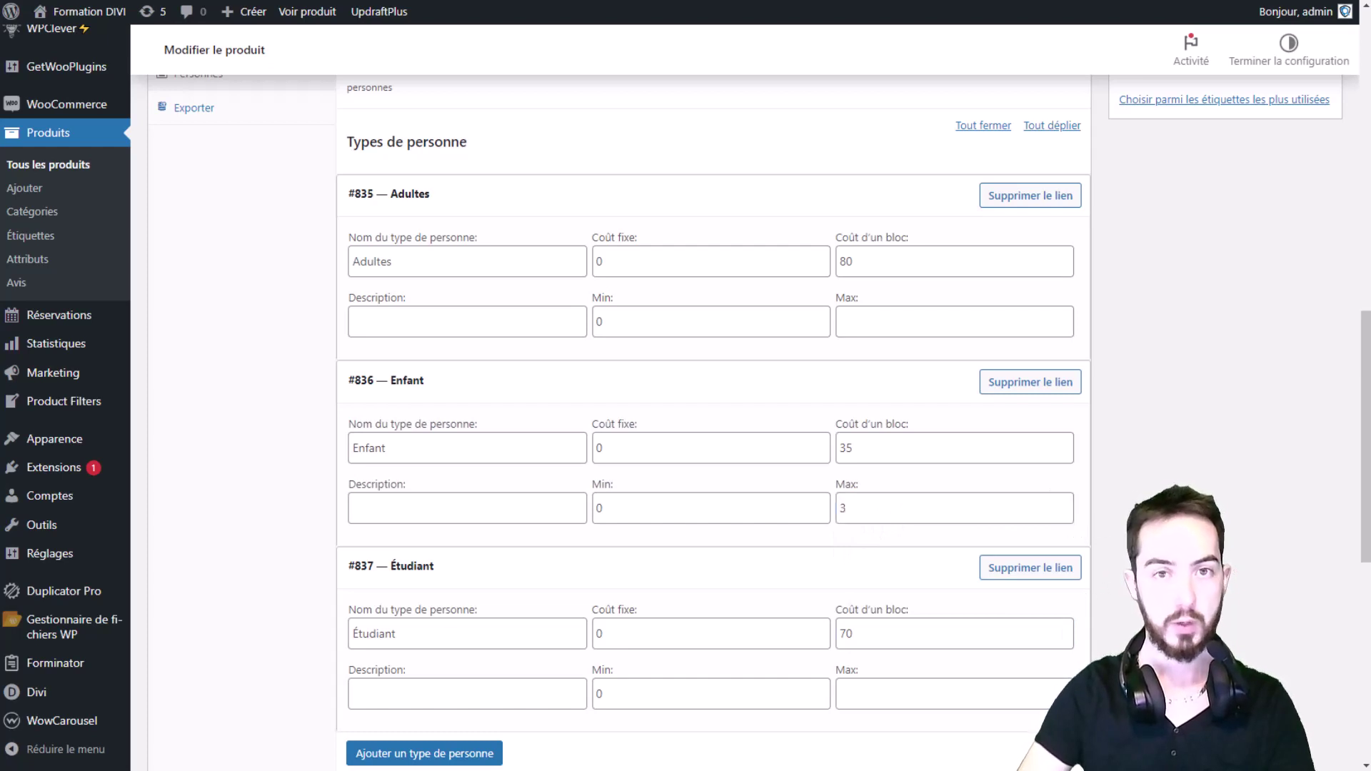
scroll(619, 560, "down", 1)
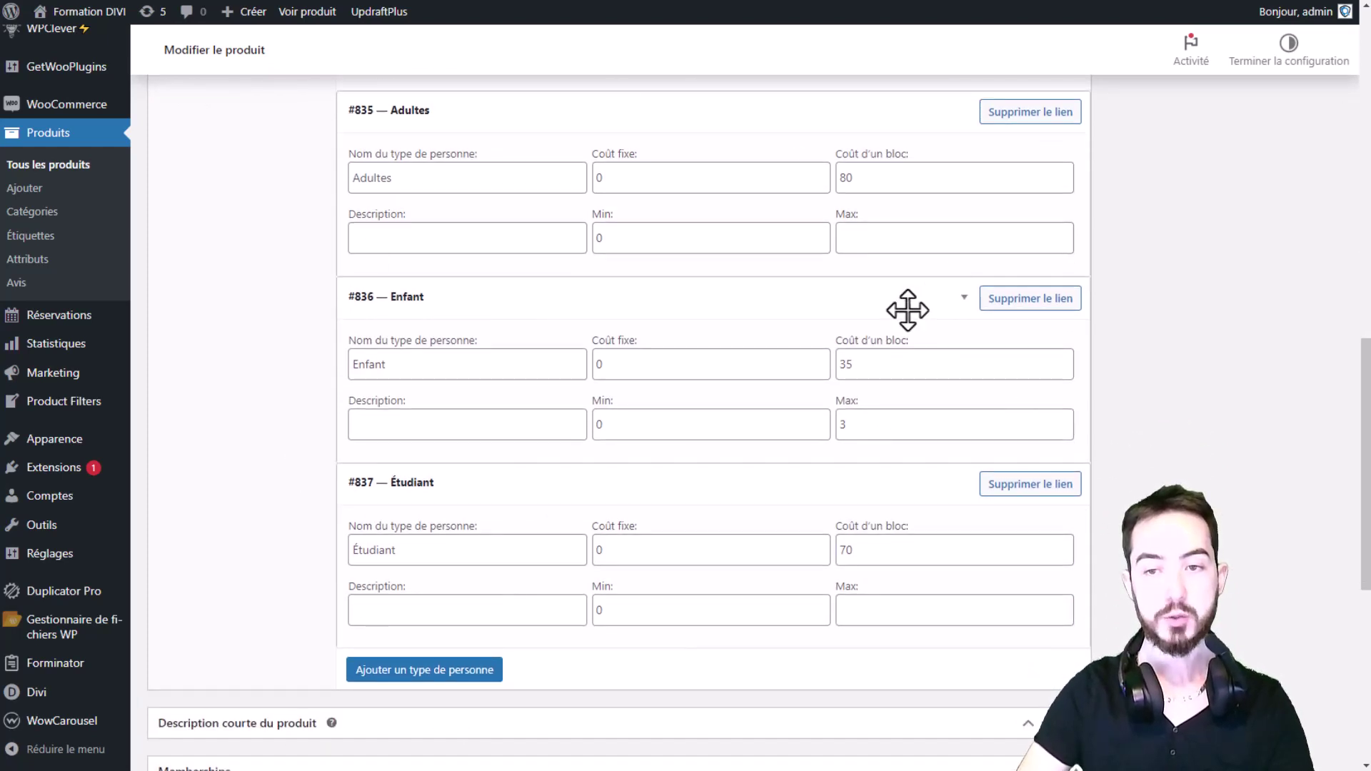
scroll(860, 612, "up", 1)
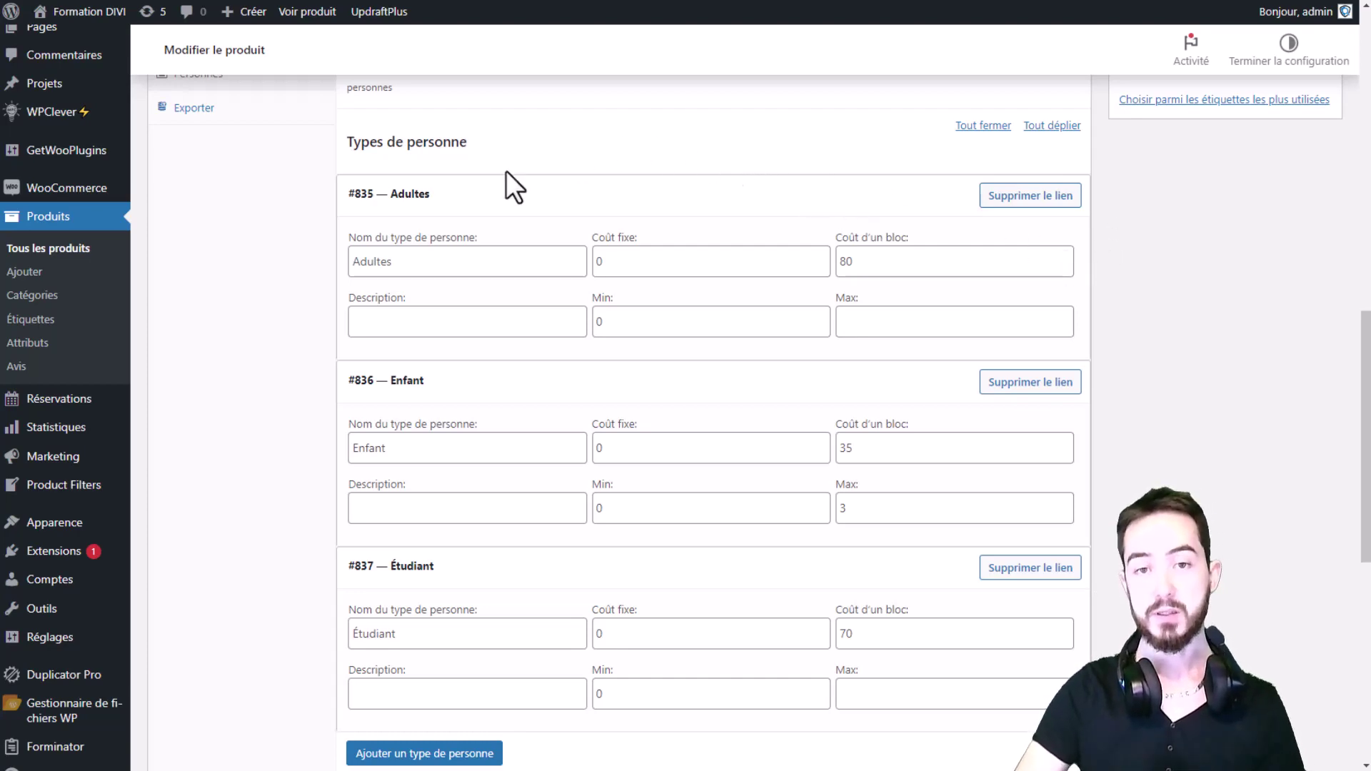
Set the photo of costumed performers on stage as the product image and update the product.
scroll(704, 357, "up", 6)
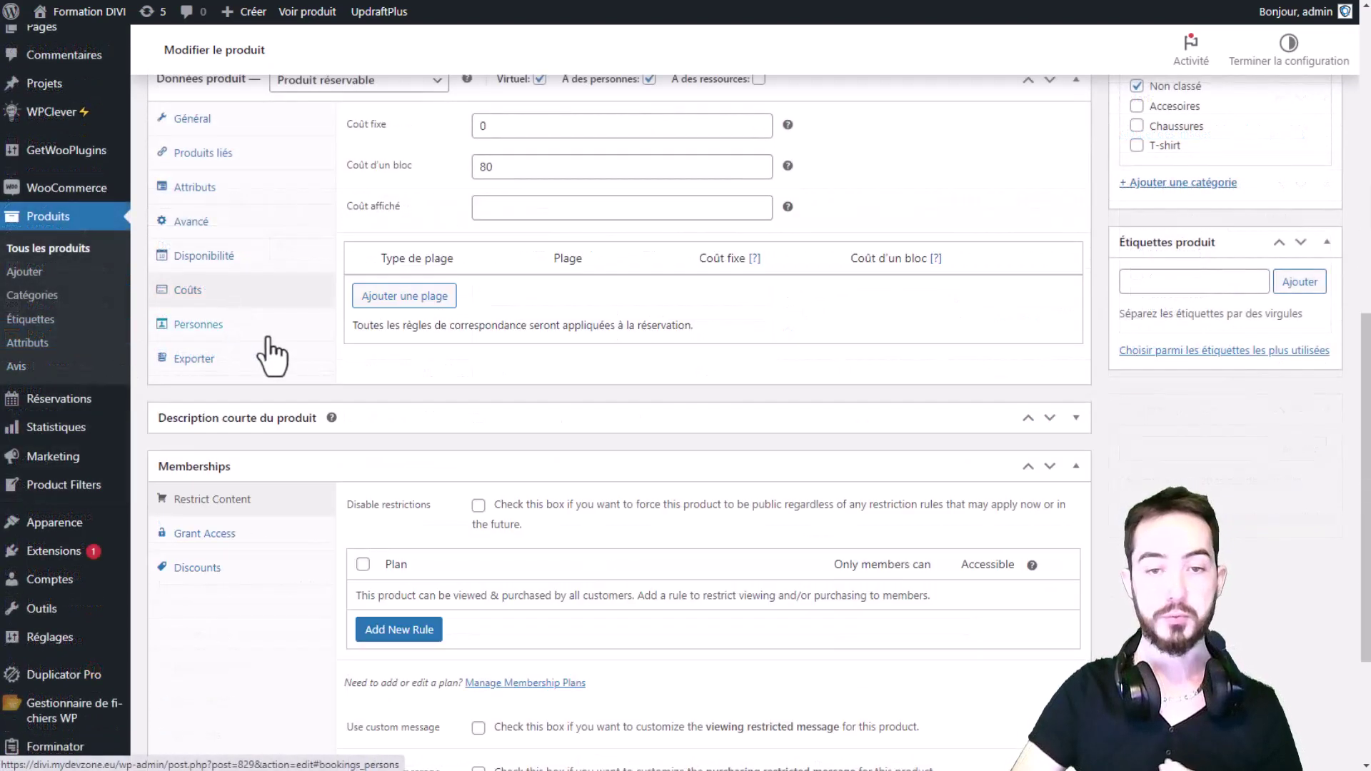
scroll(686, 354, "up", 2)
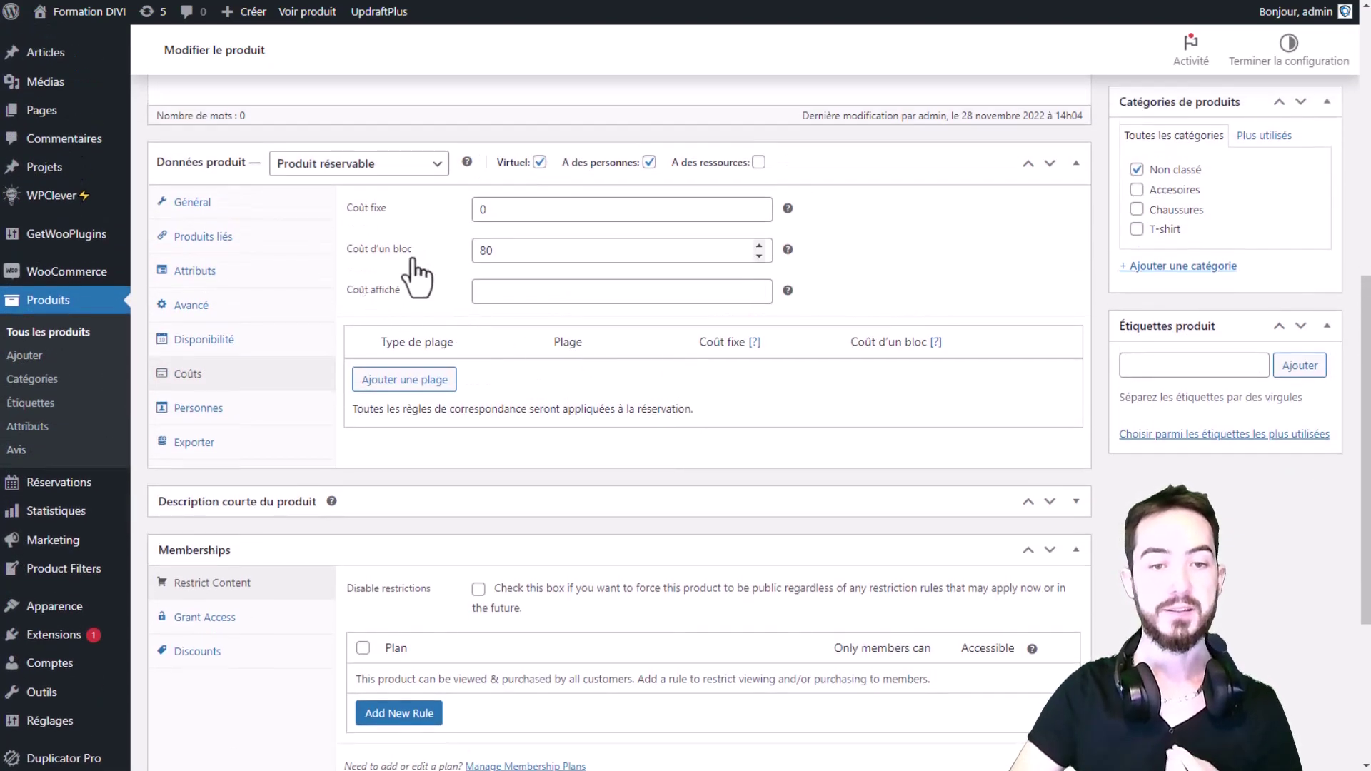
scroll(1227, 422, "up", 5)
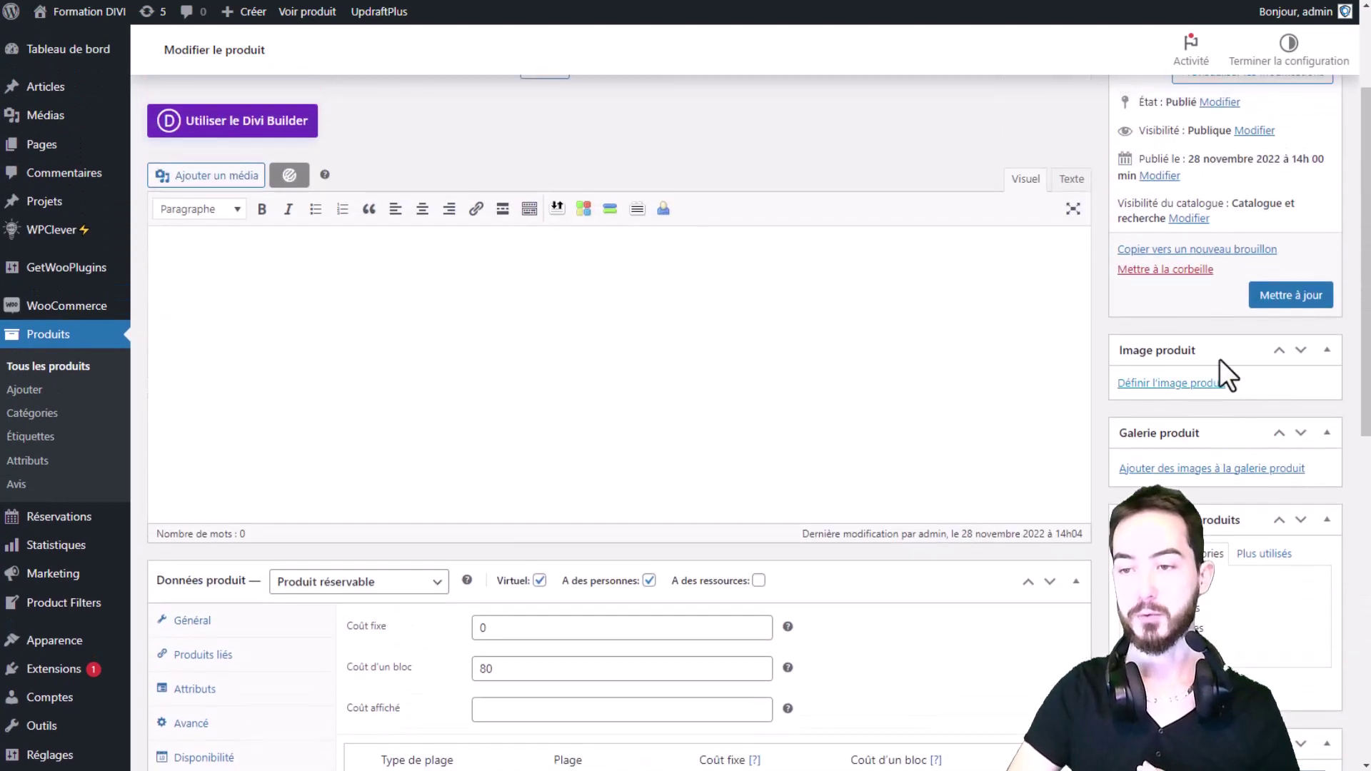
left_click(1171, 384)
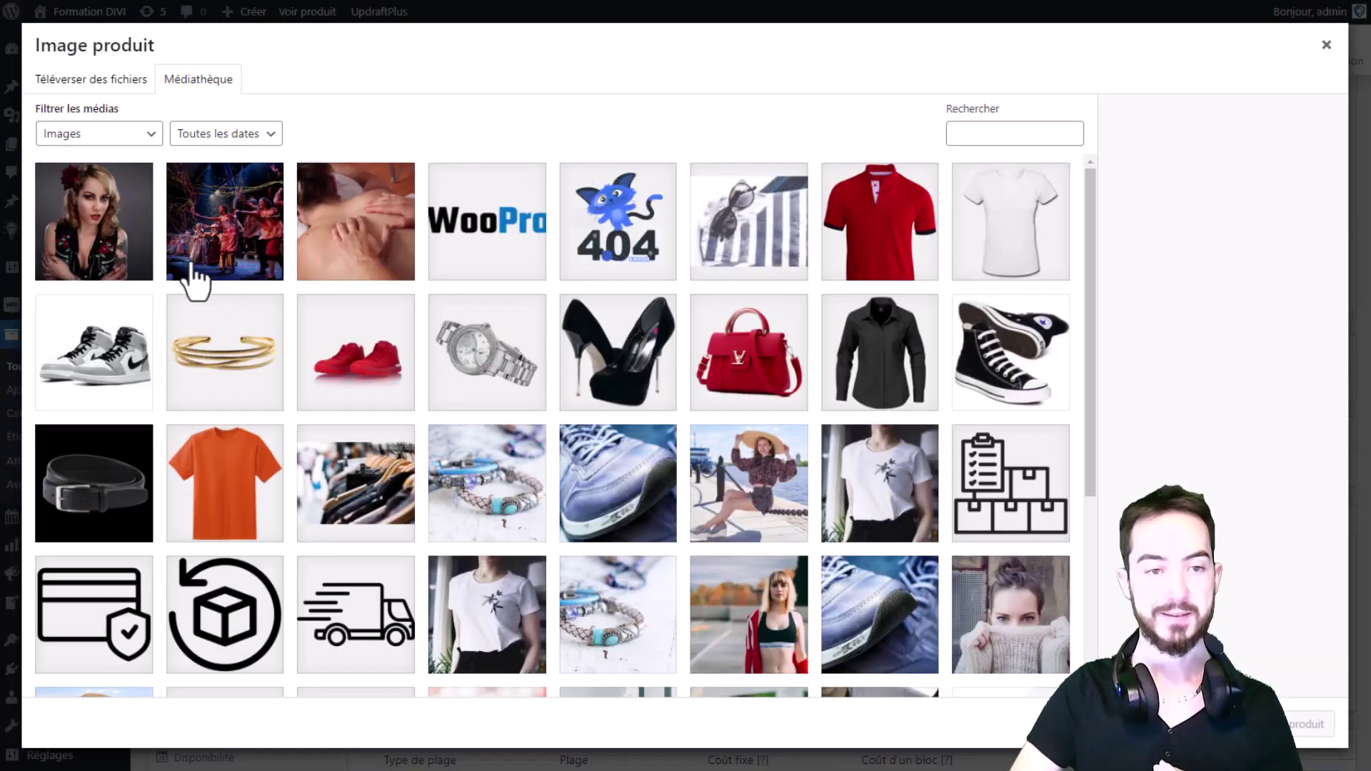
left_click(202, 257)
left_click(1307, 724)
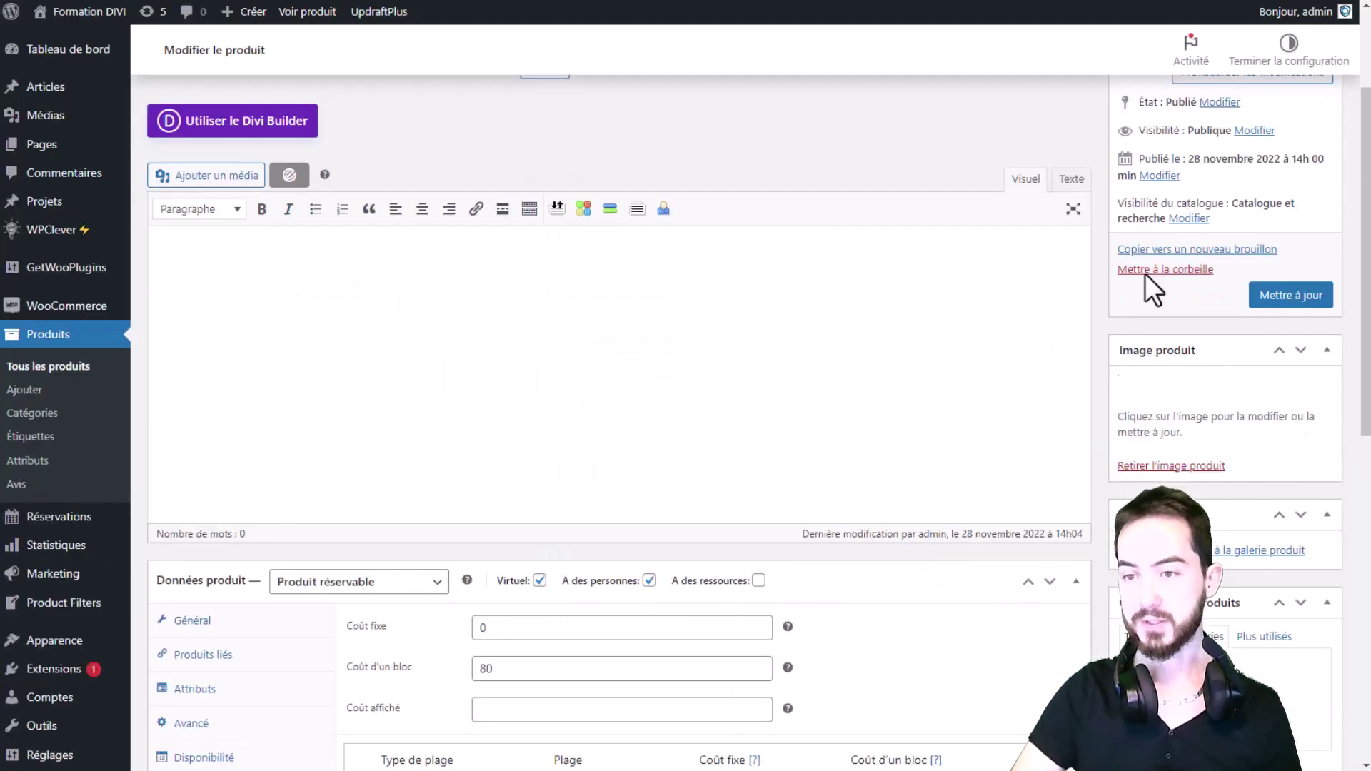
left_click(1285, 300)
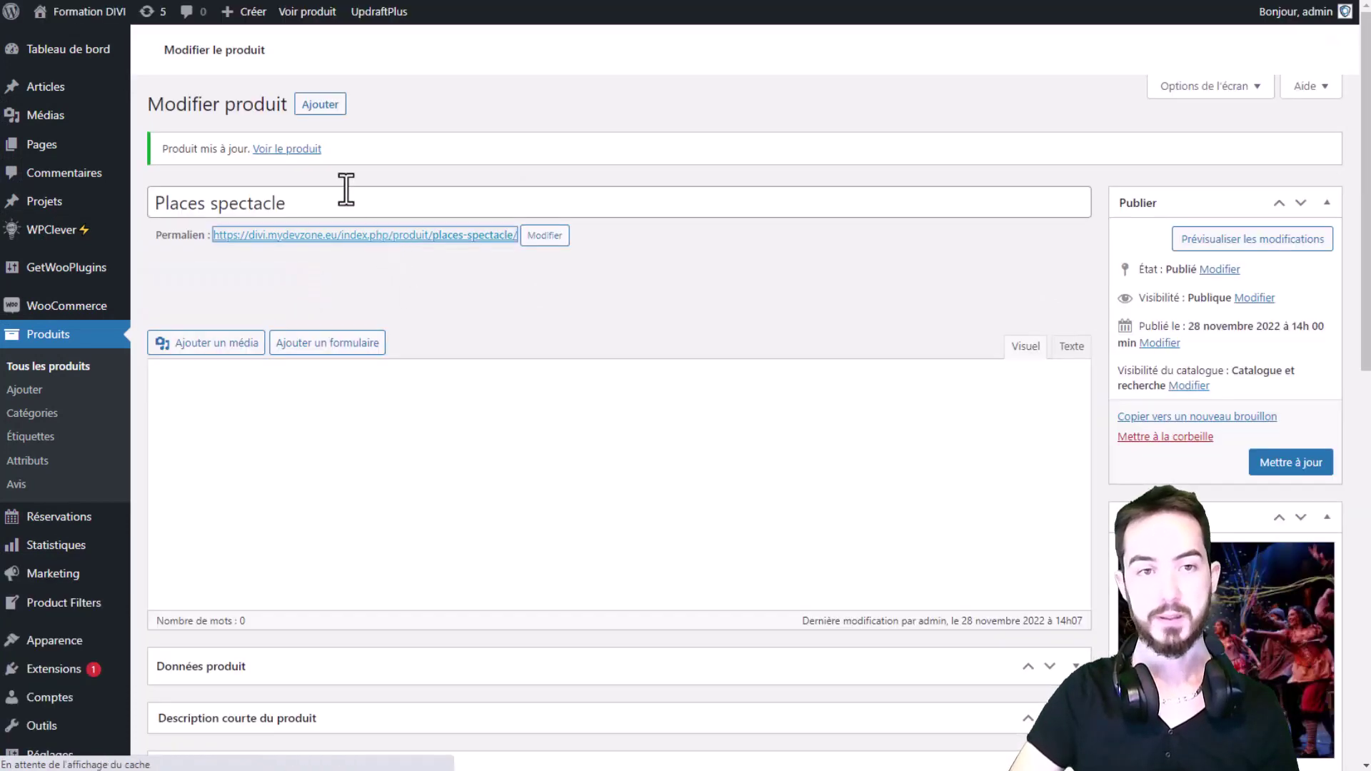
View the product page and check the booking cost for 1 Adultes seat on 1 December against the displayed starting price.
left_click(364, 235)
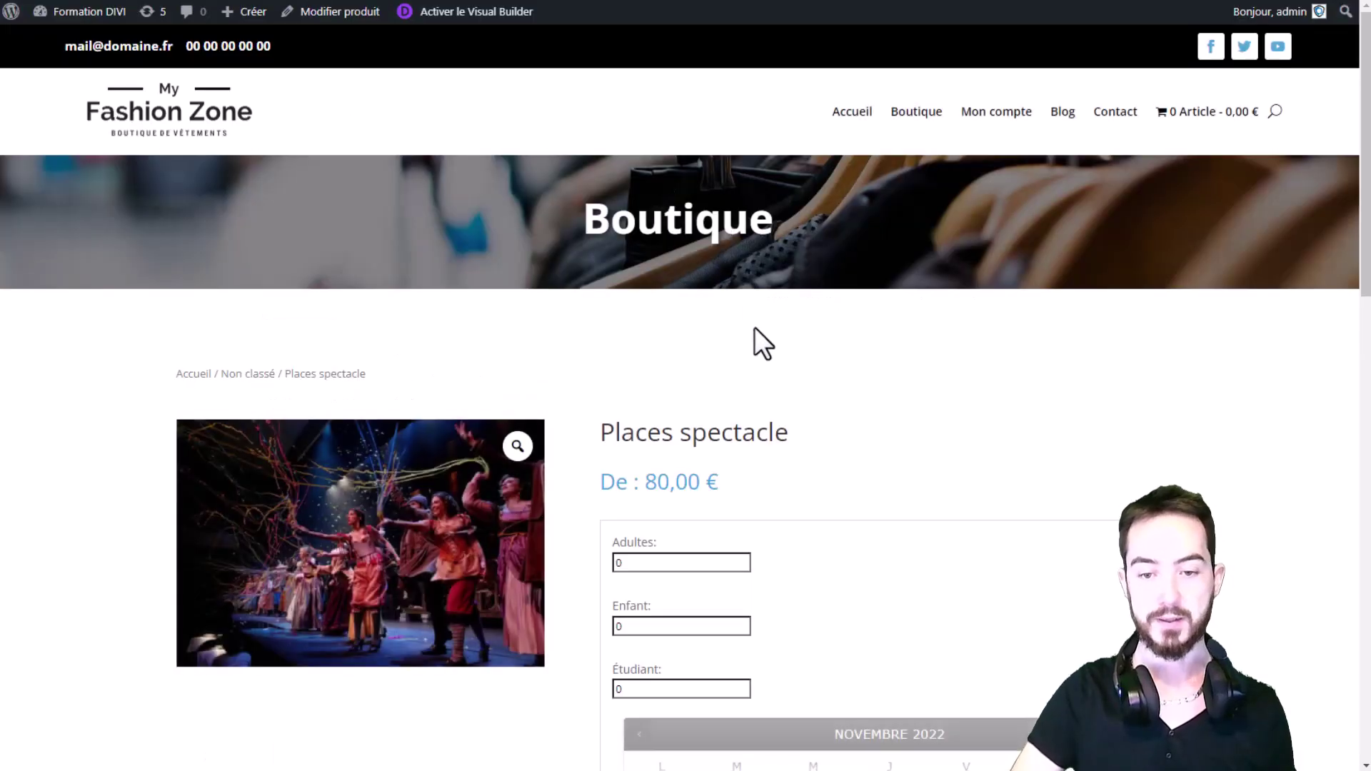
scroll(756, 343, "down", 5)
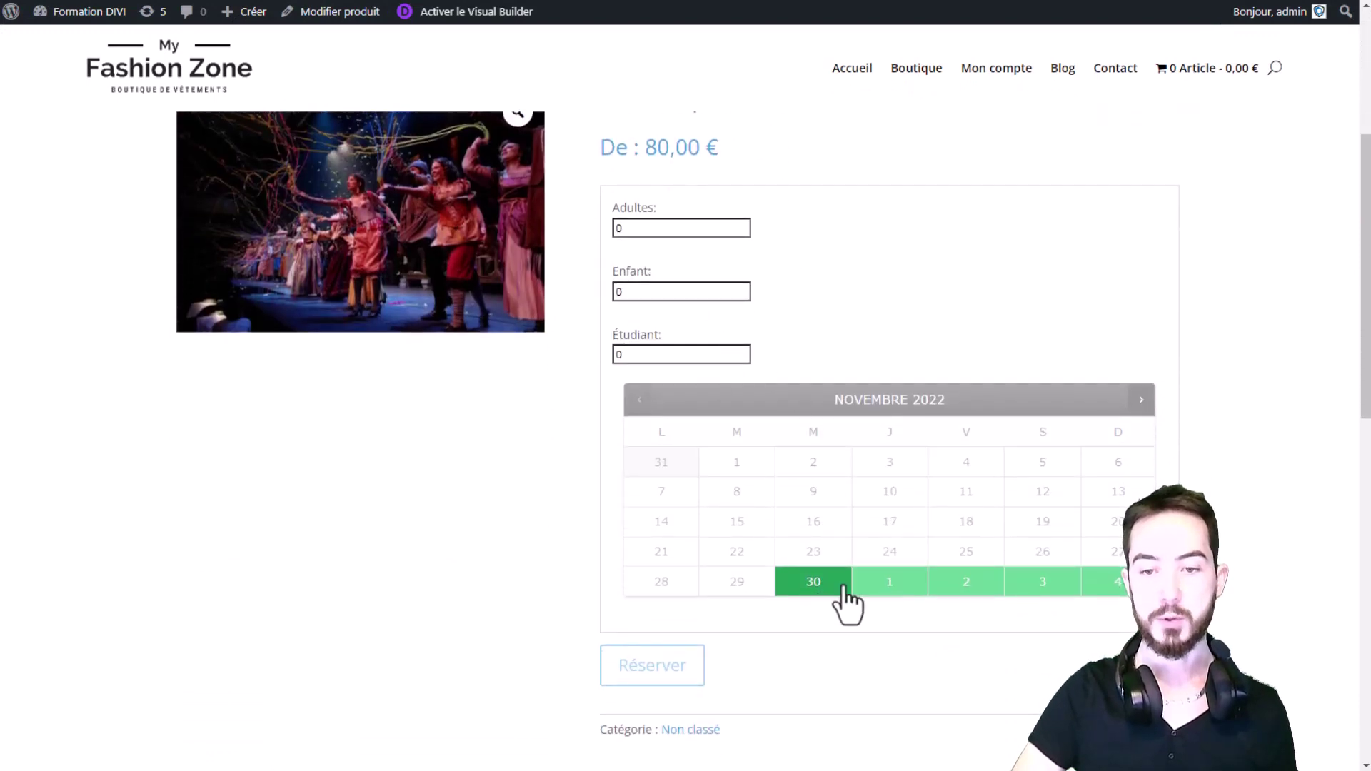
left_click(742, 224)
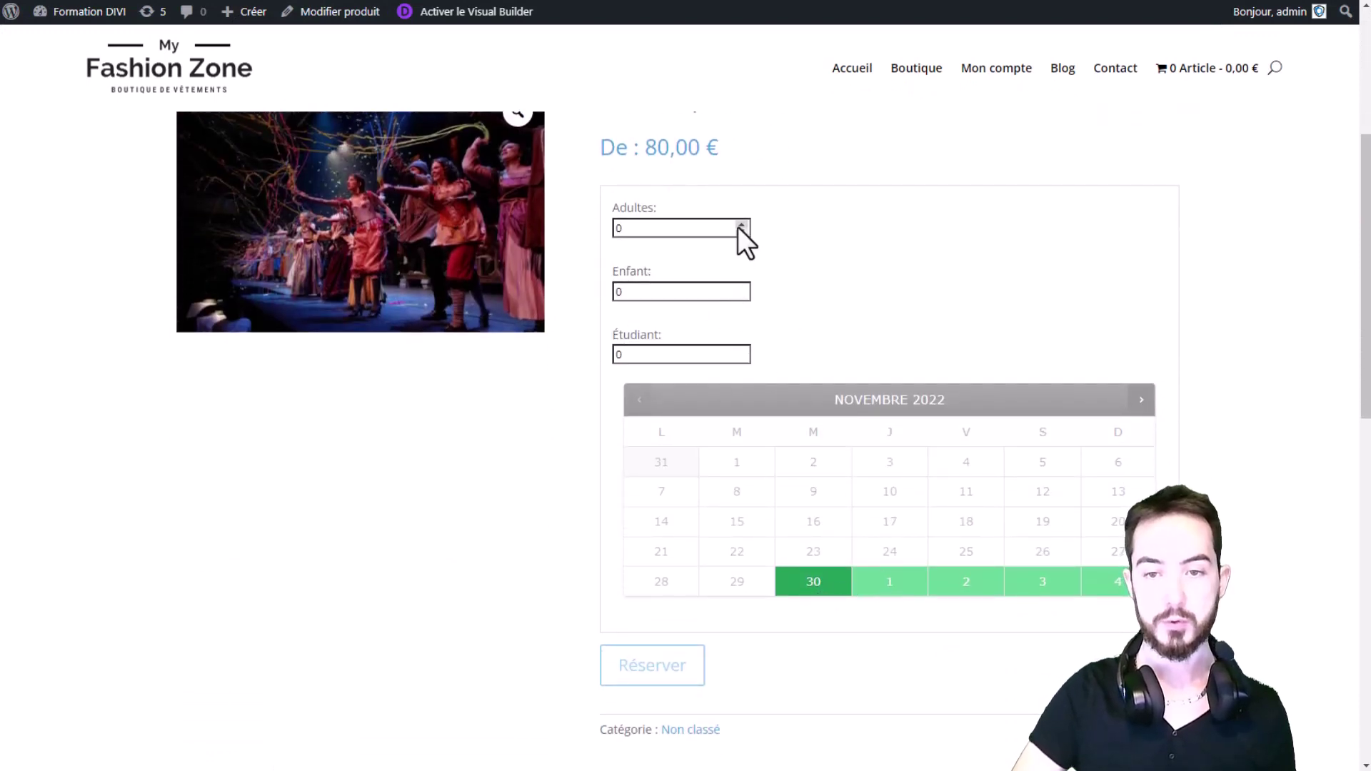
scroll(857, 492, "down", 1)
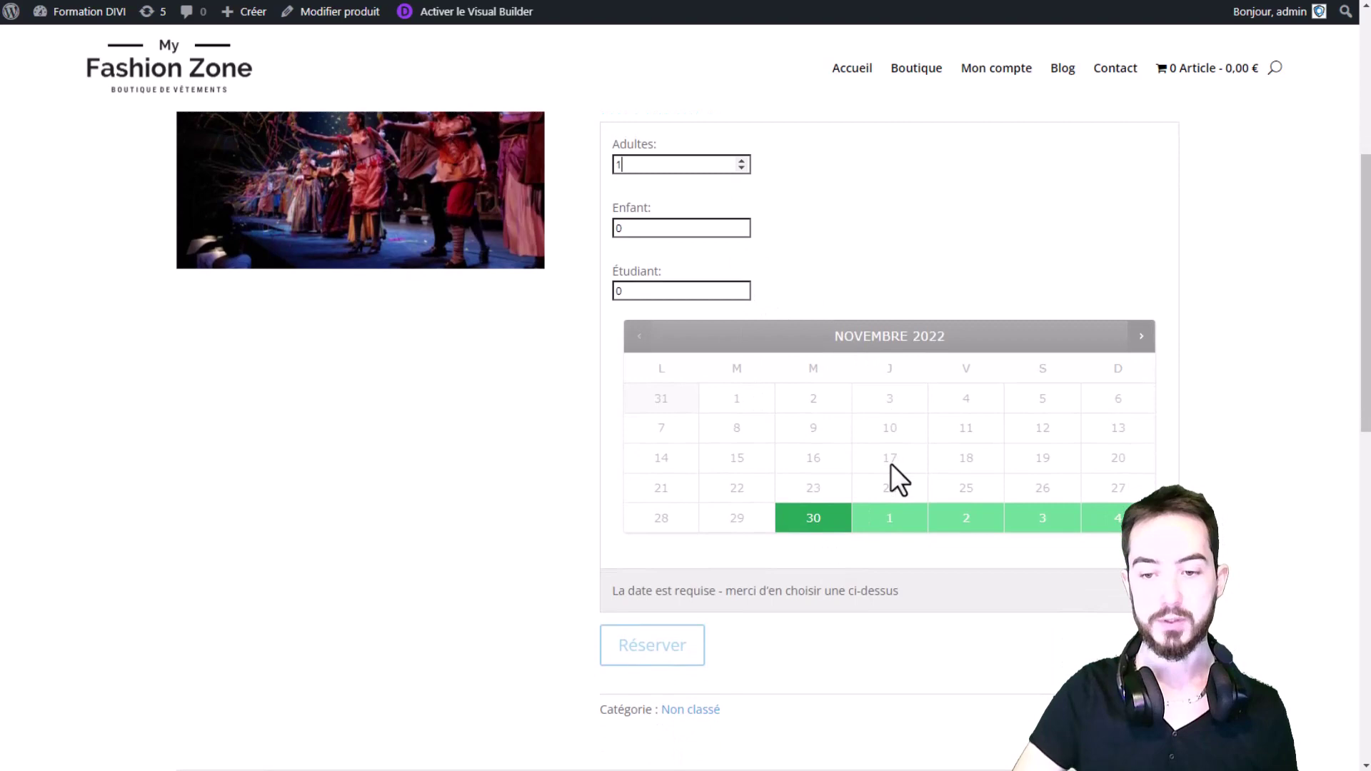
left_click(901, 521)
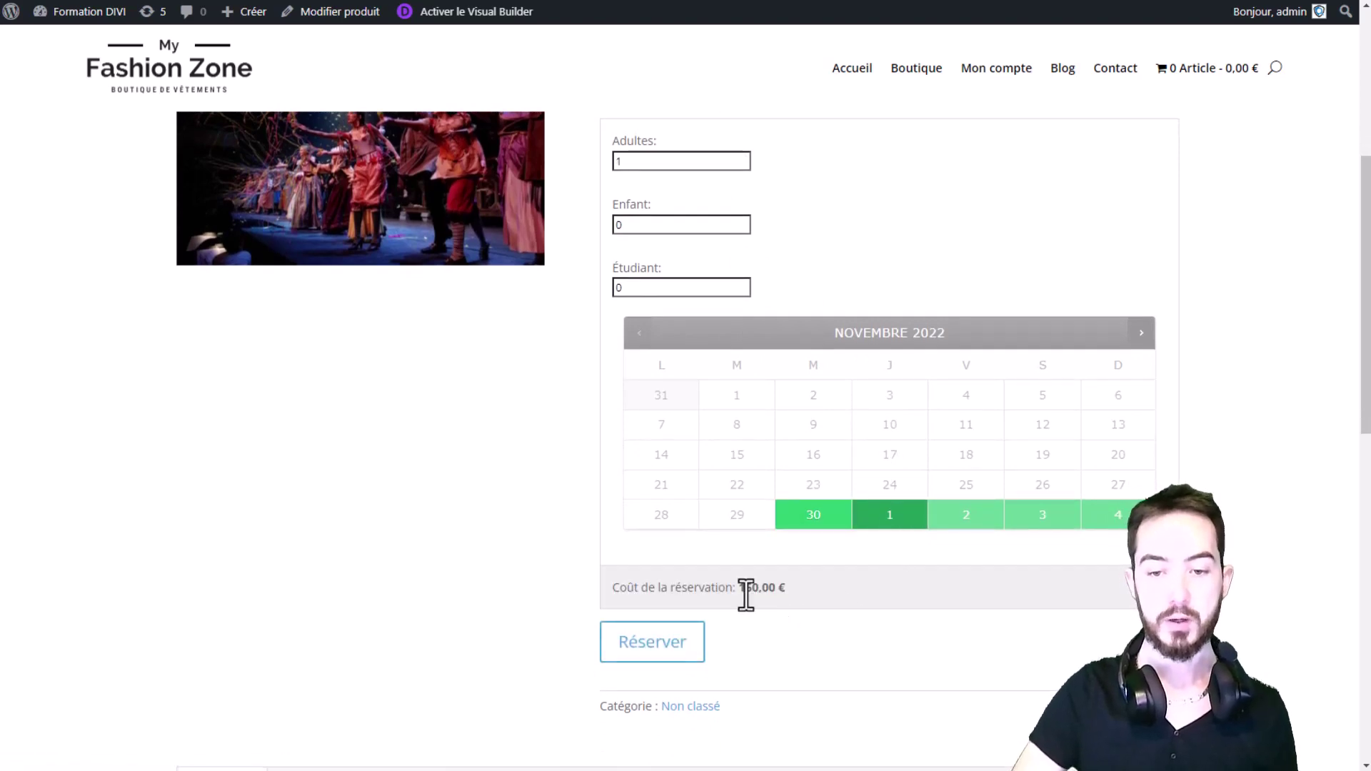
left_click_drag(740, 587, 827, 580)
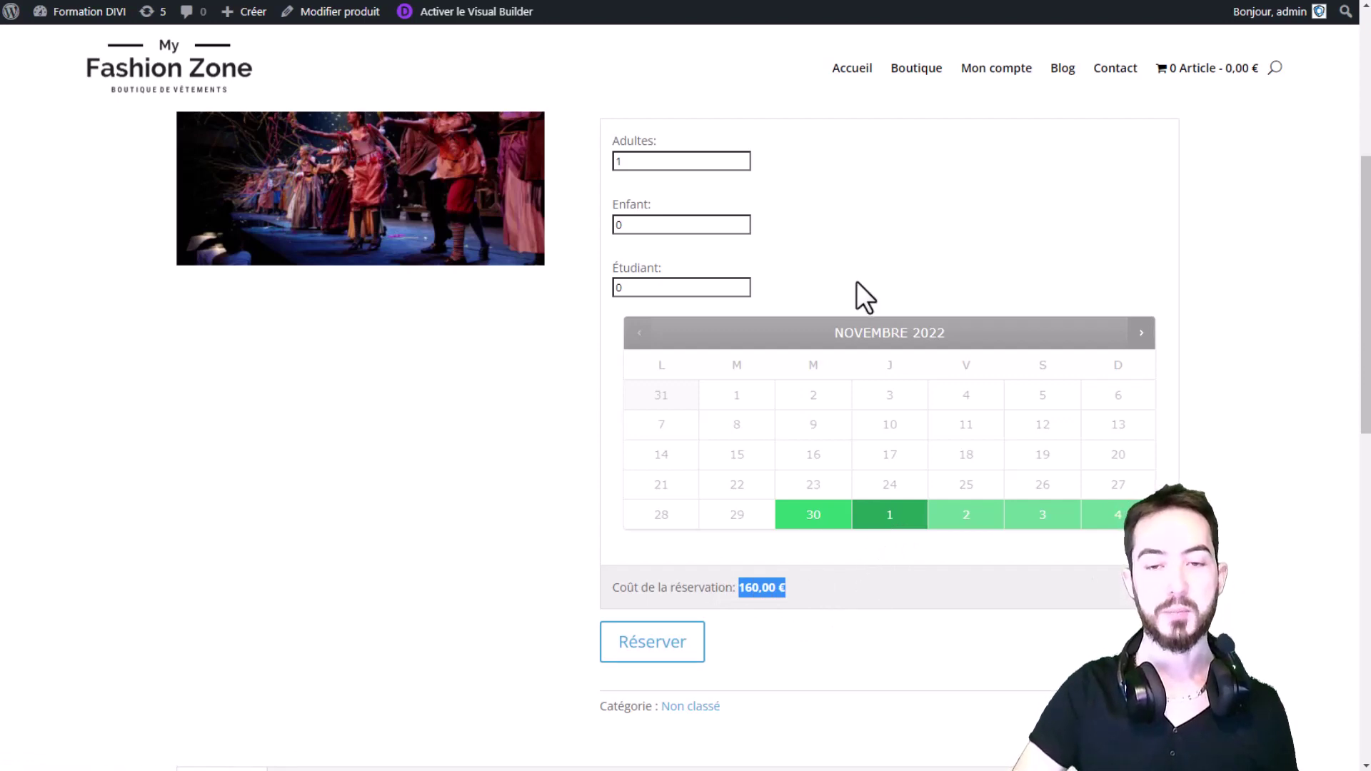
scroll(857, 285, "up", 2)
left_click_drag(646, 214, 730, 213)
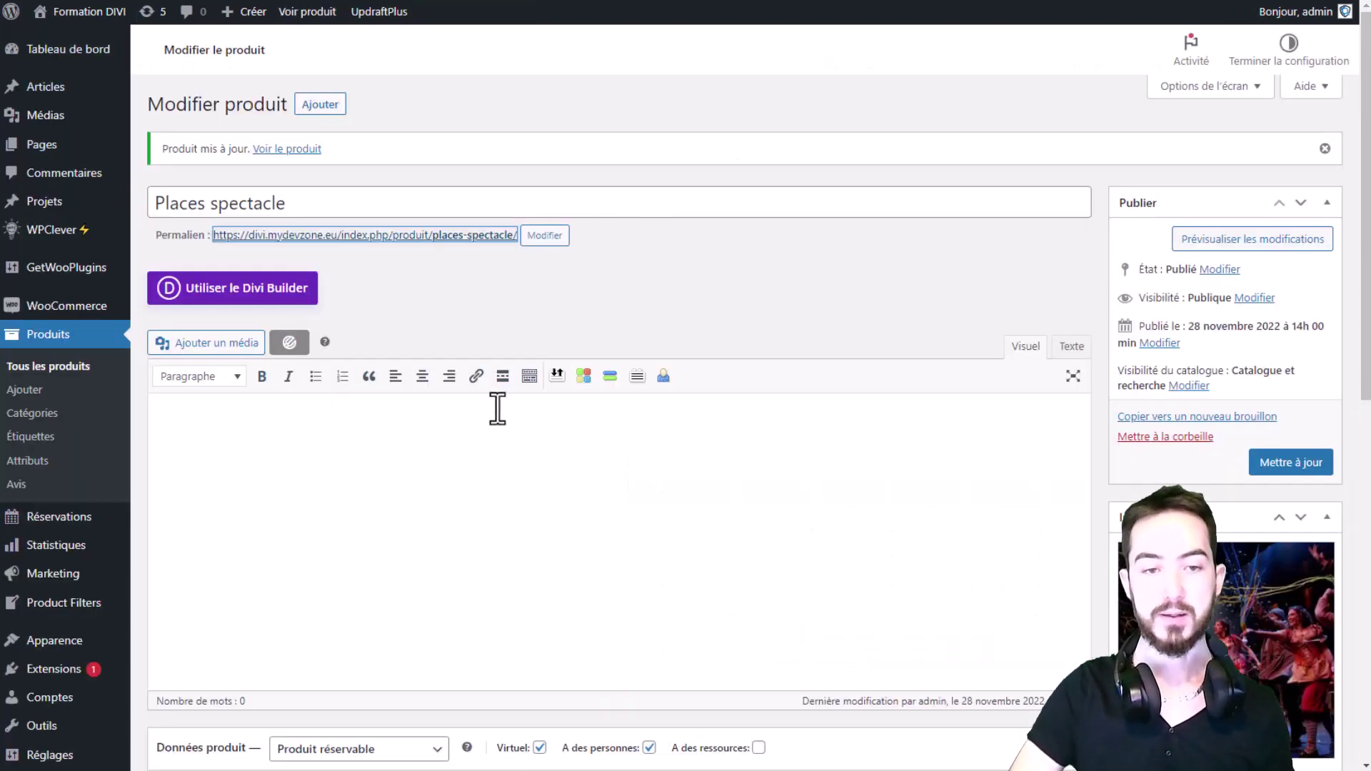
Clear the general Coût d'un bloc in the product's cost settings and update the product.
scroll(495, 407, "down", 8)
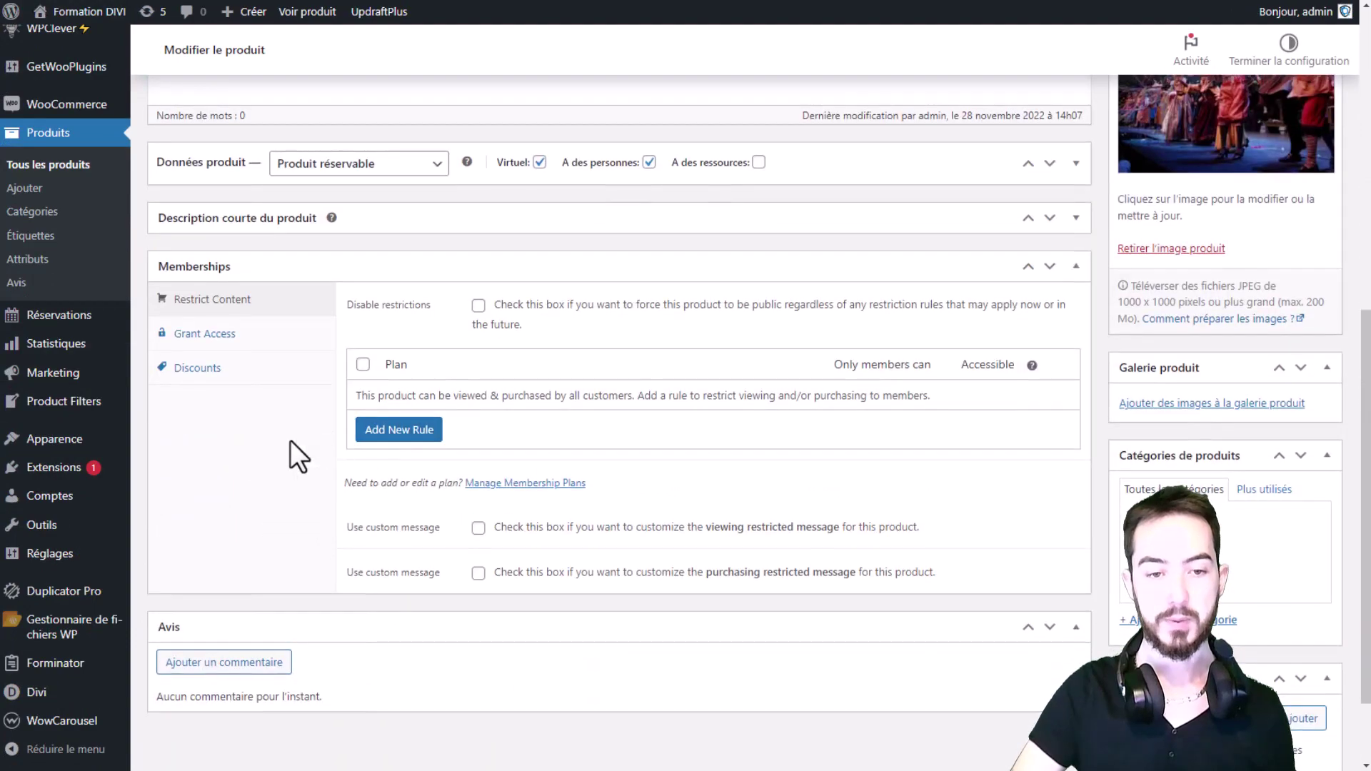
scroll(500, 379, "up", 4)
left_click(835, 415)
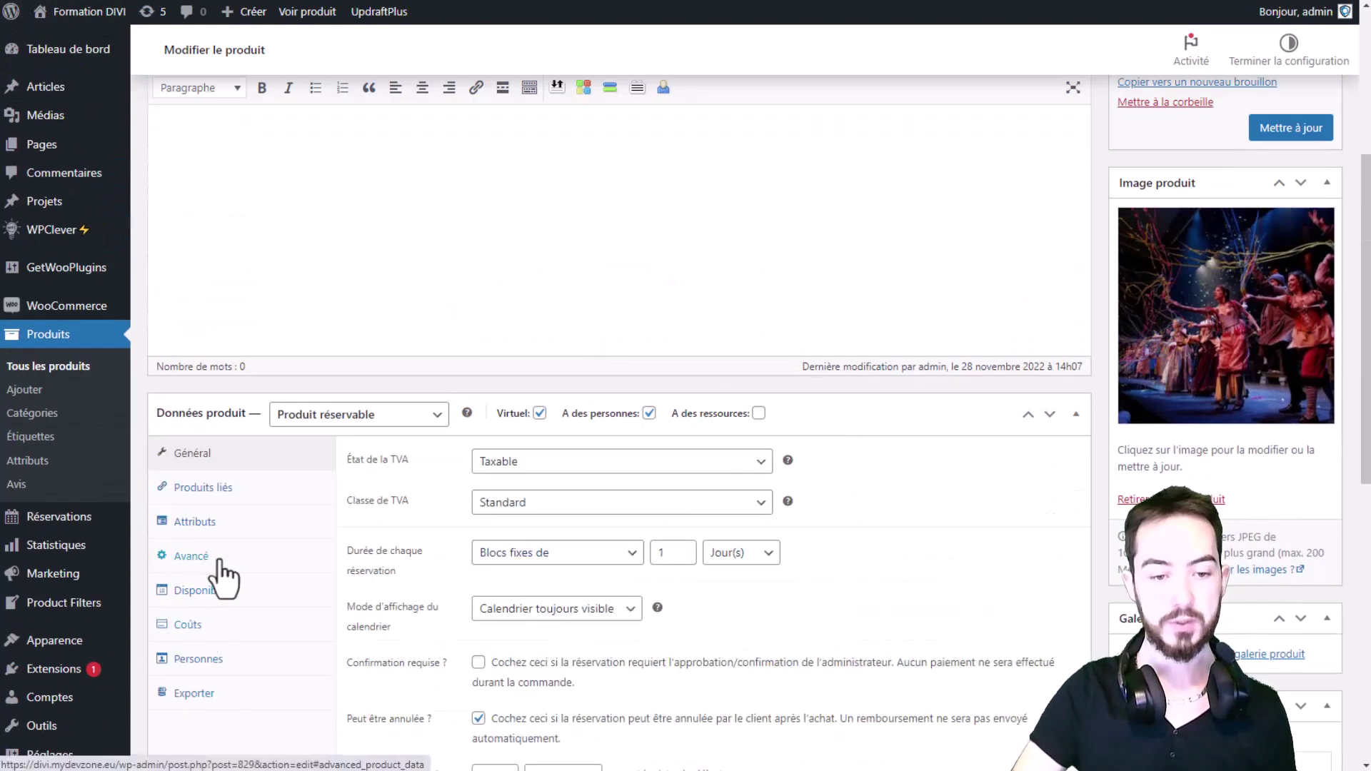
left_click(188, 625)
left_click_drag(612, 500, 421, 525)
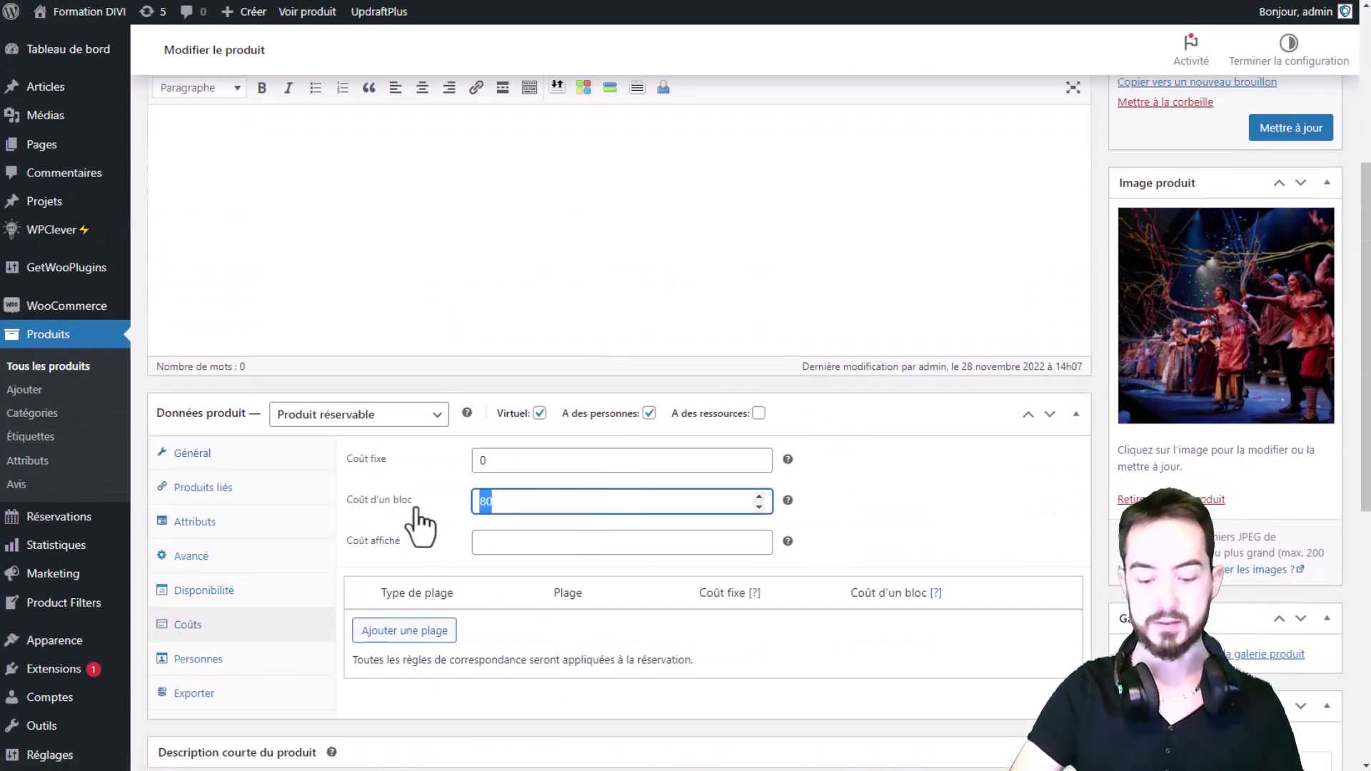
key("BackSpace")
scroll(1214, 358, "up", 4)
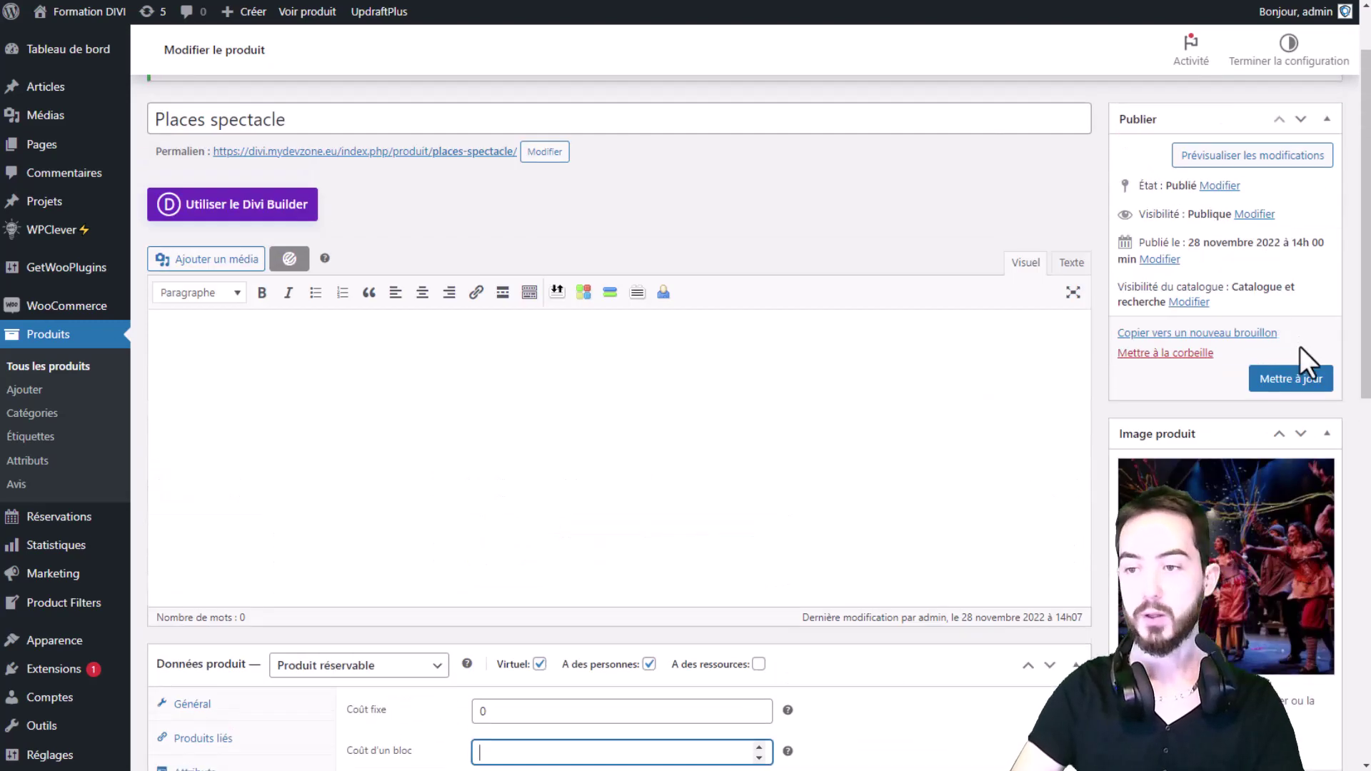
left_click(1299, 375)
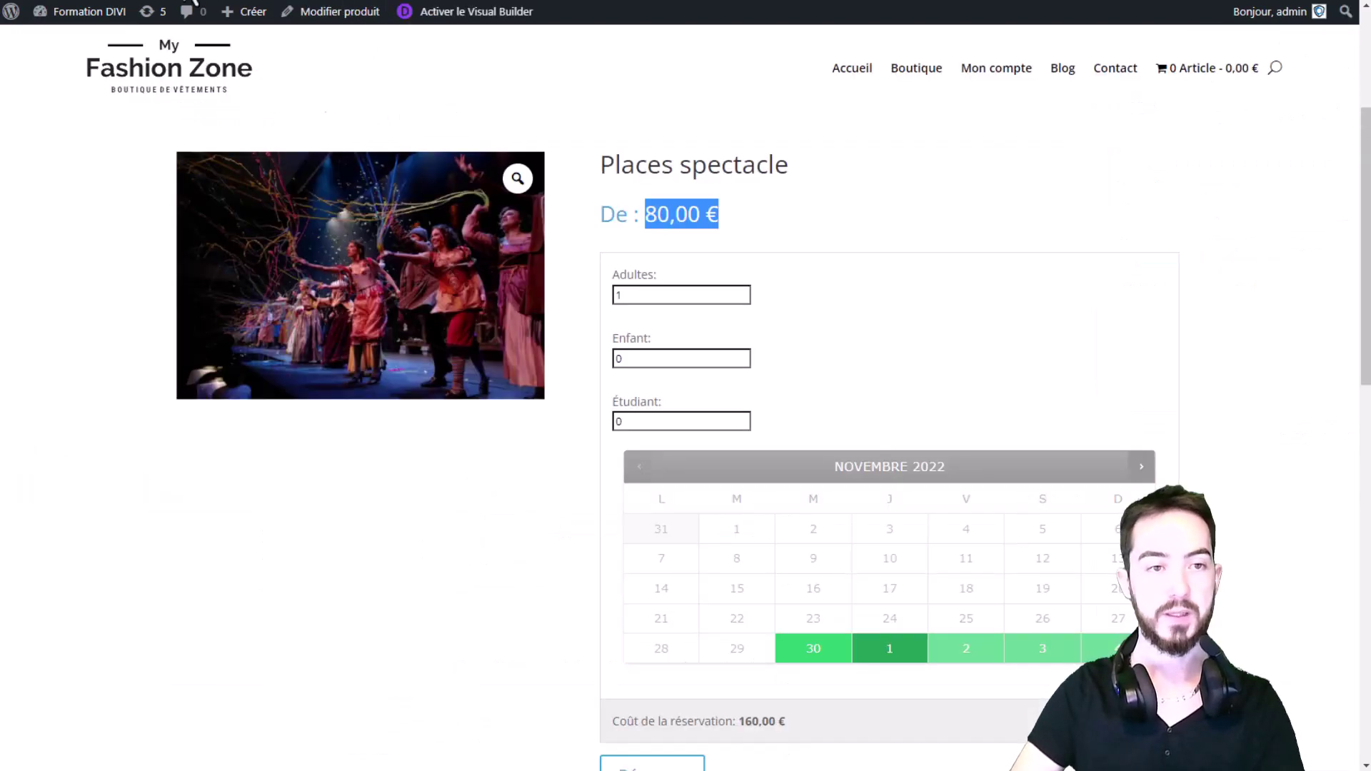
Reload the product page, choose 1 Adultes seat on 1 December and check the booking cost.
key("F5")
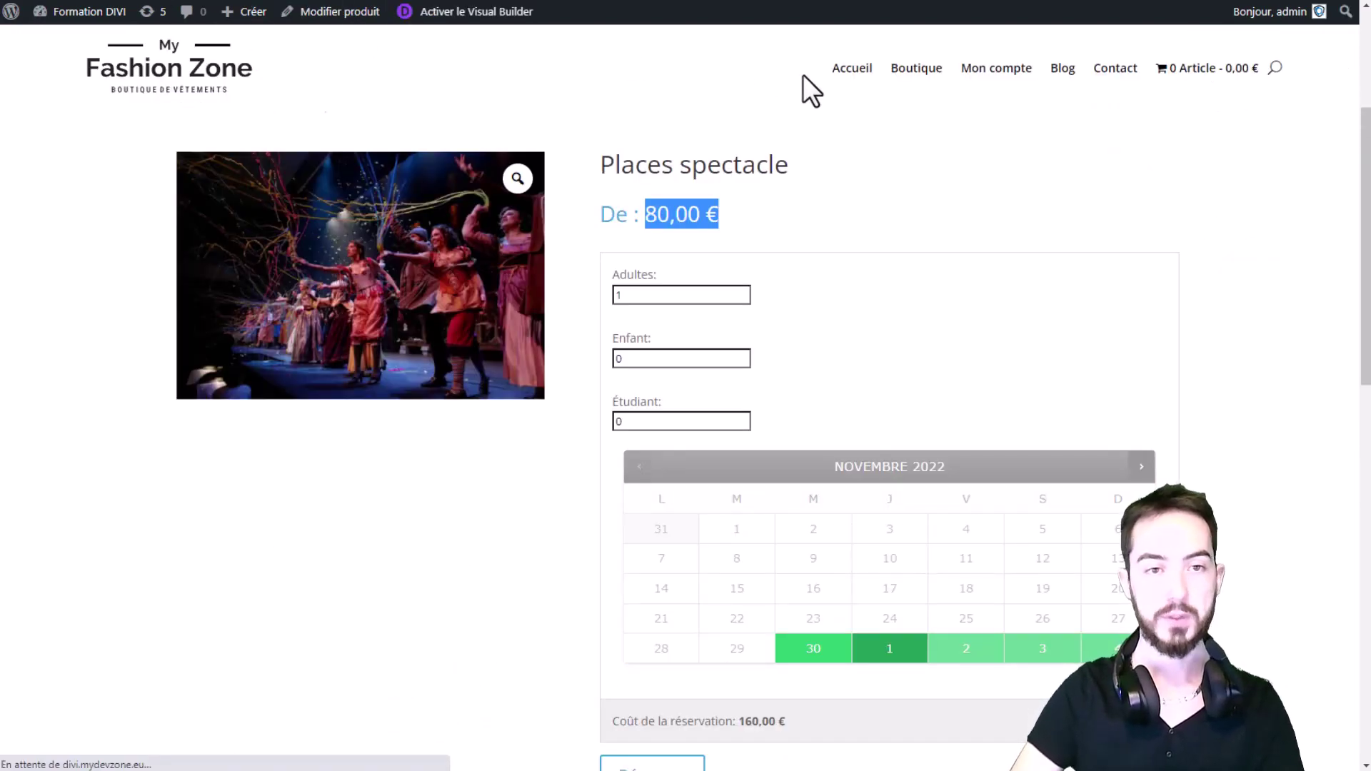
scroll(785, 300, "down", 2)
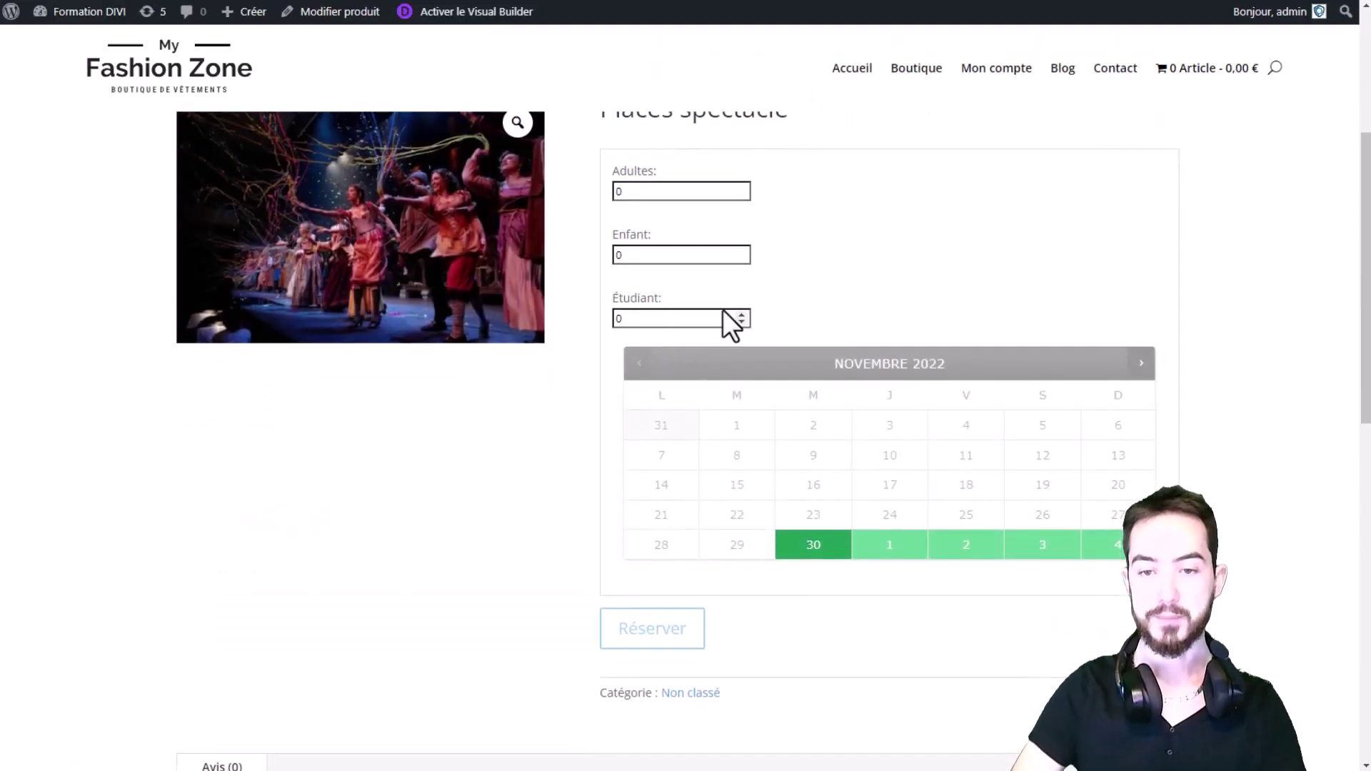
left_click(741, 177)
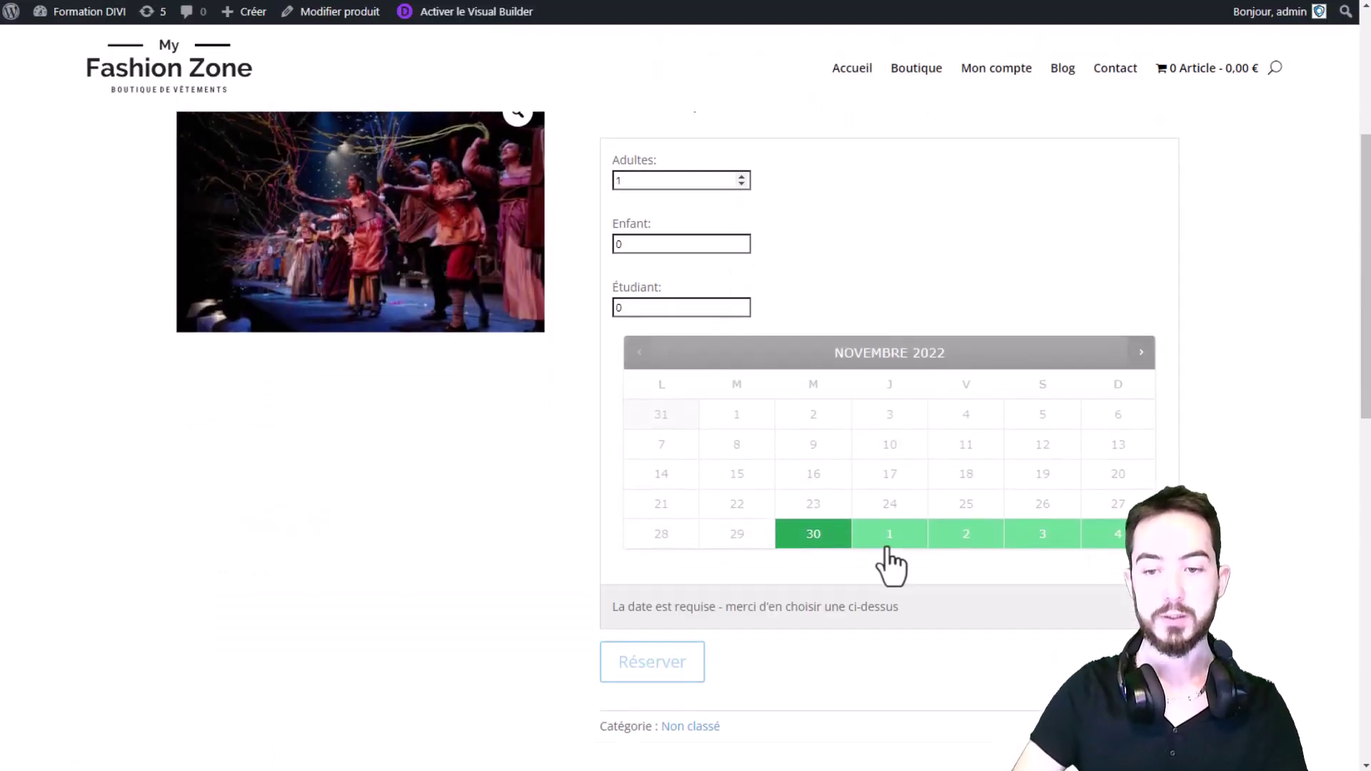
left_click(890, 532)
scroll(937, 407, "down", 1)
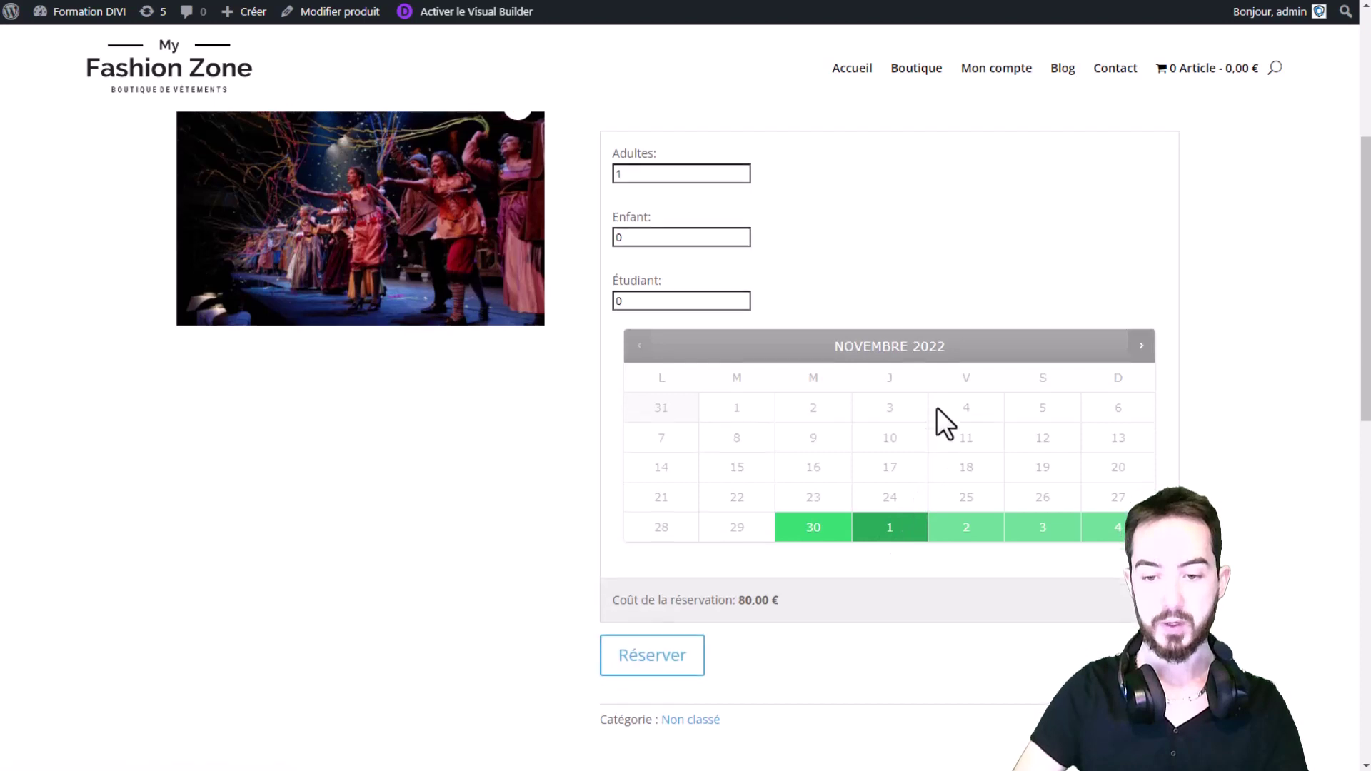
left_click_drag(729, 540, 787, 537)
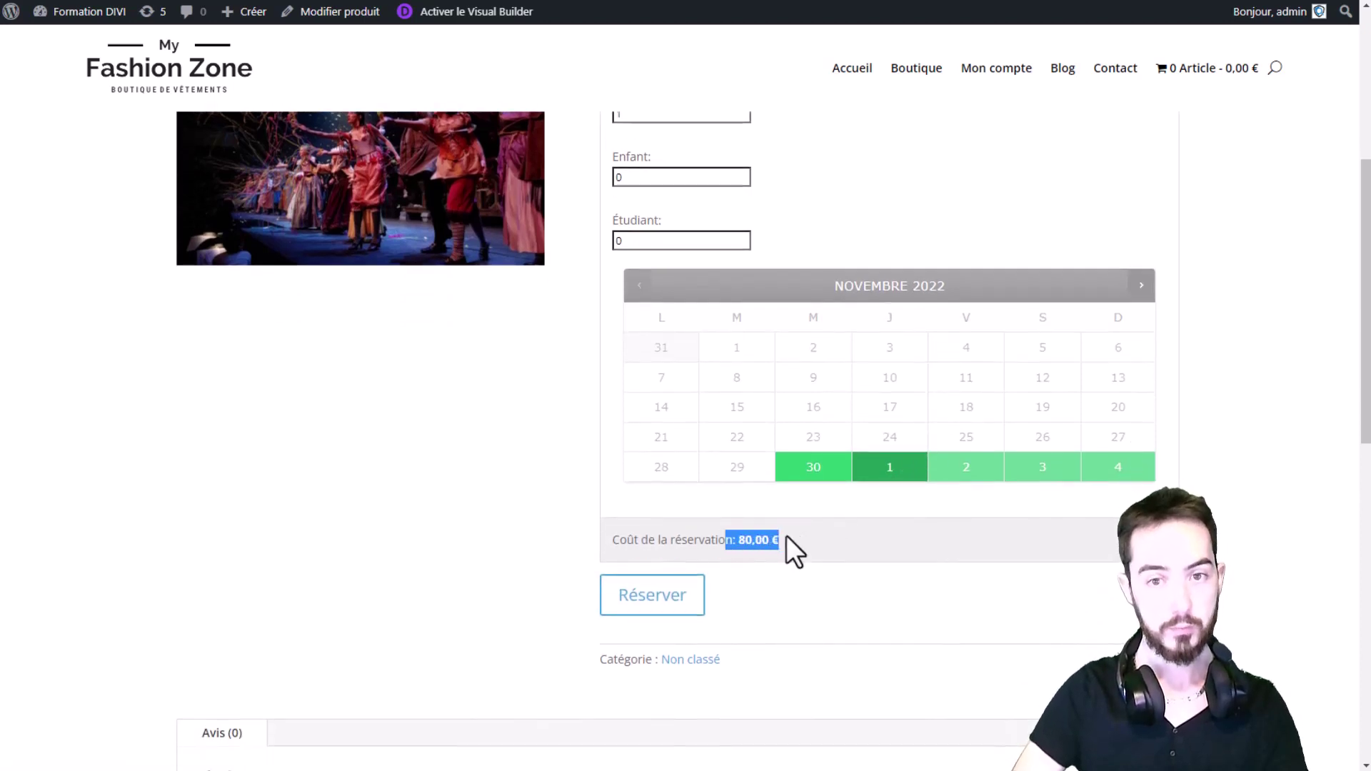
Raise the Enfant seats to 3 and add 1 Étudiant seat, checking the booking cost along the way.
left_click(741, 173)
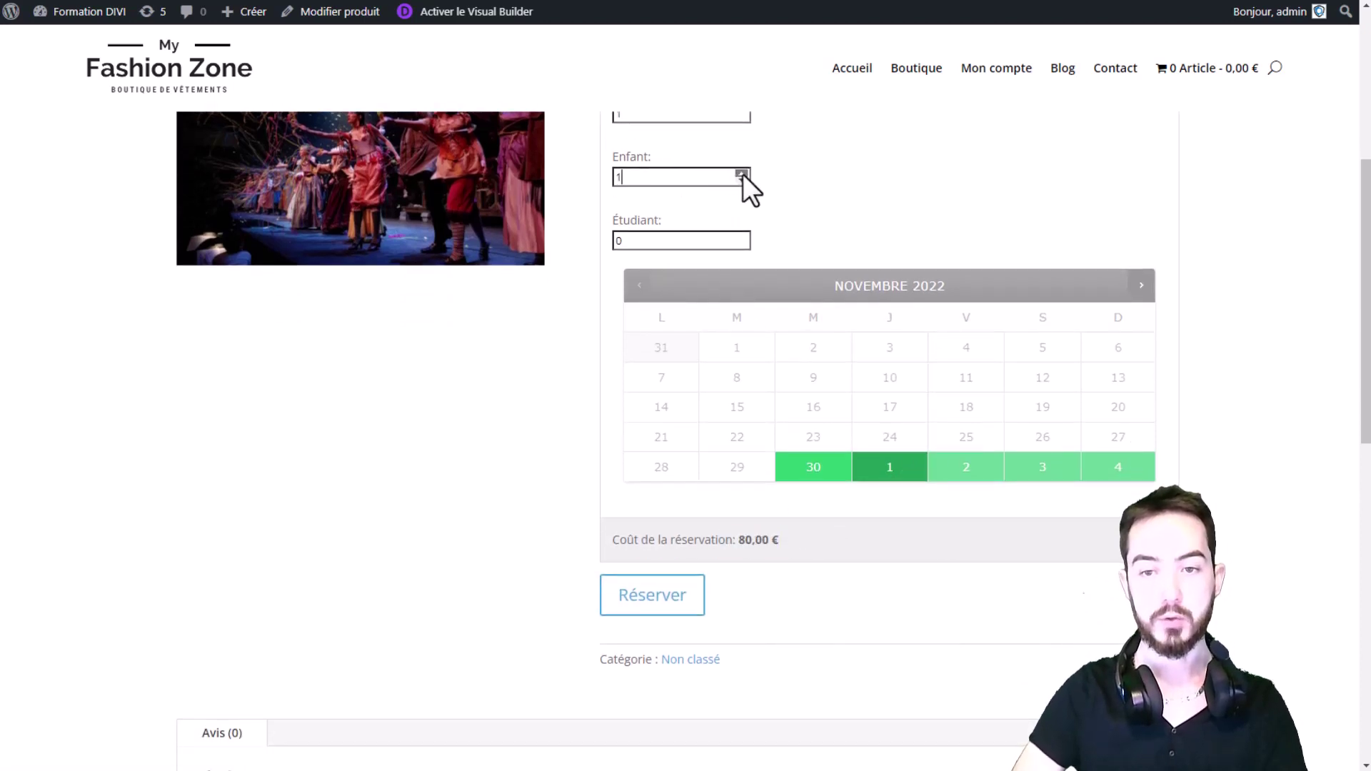
left_click_drag(740, 541, 777, 537)
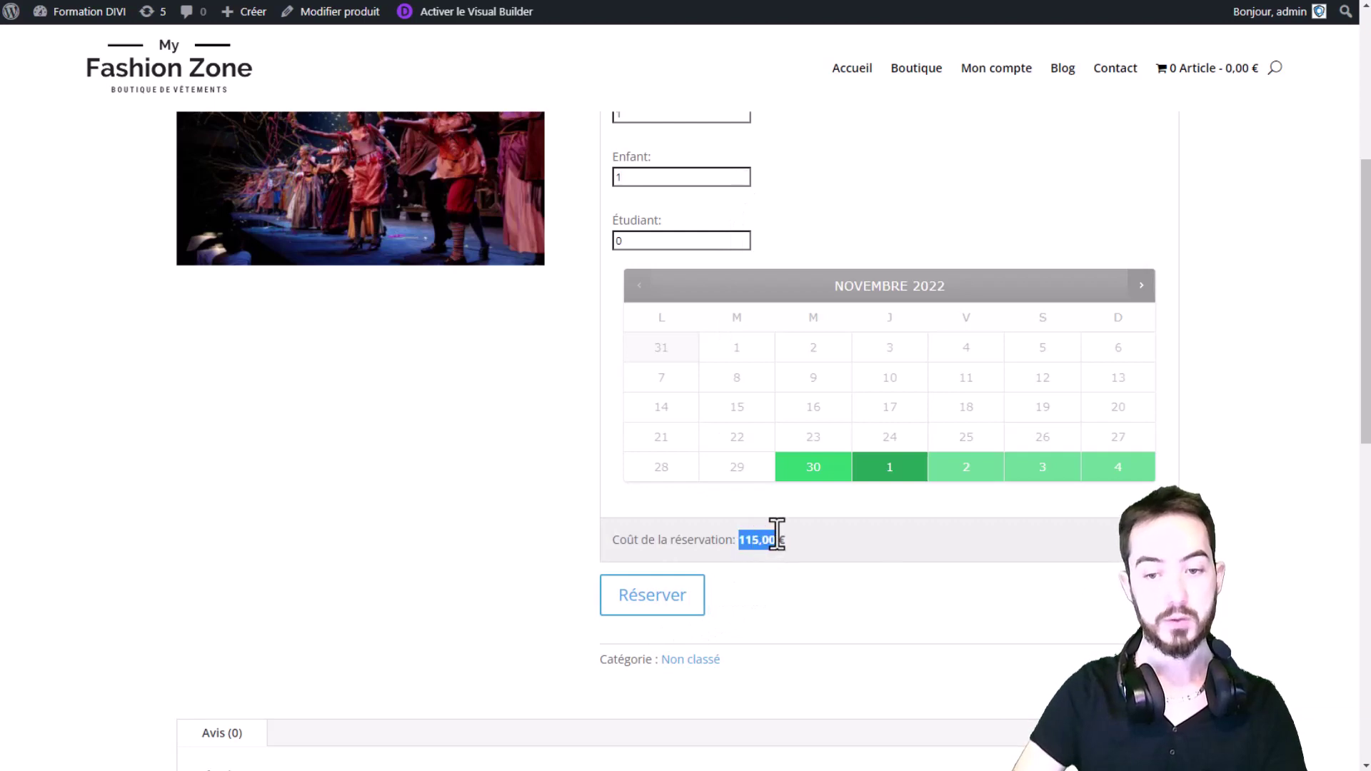
left_click(742, 173)
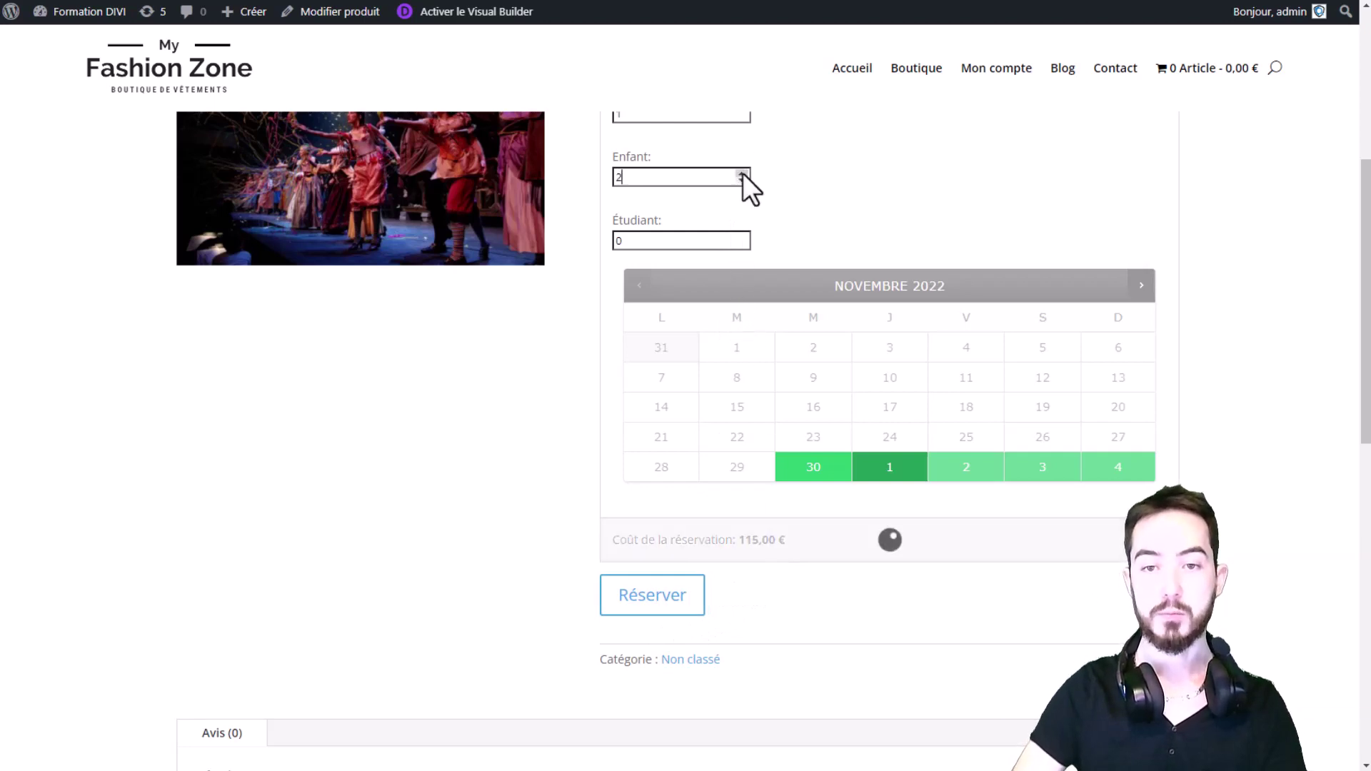
left_click(743, 173)
key("ctrl+a")
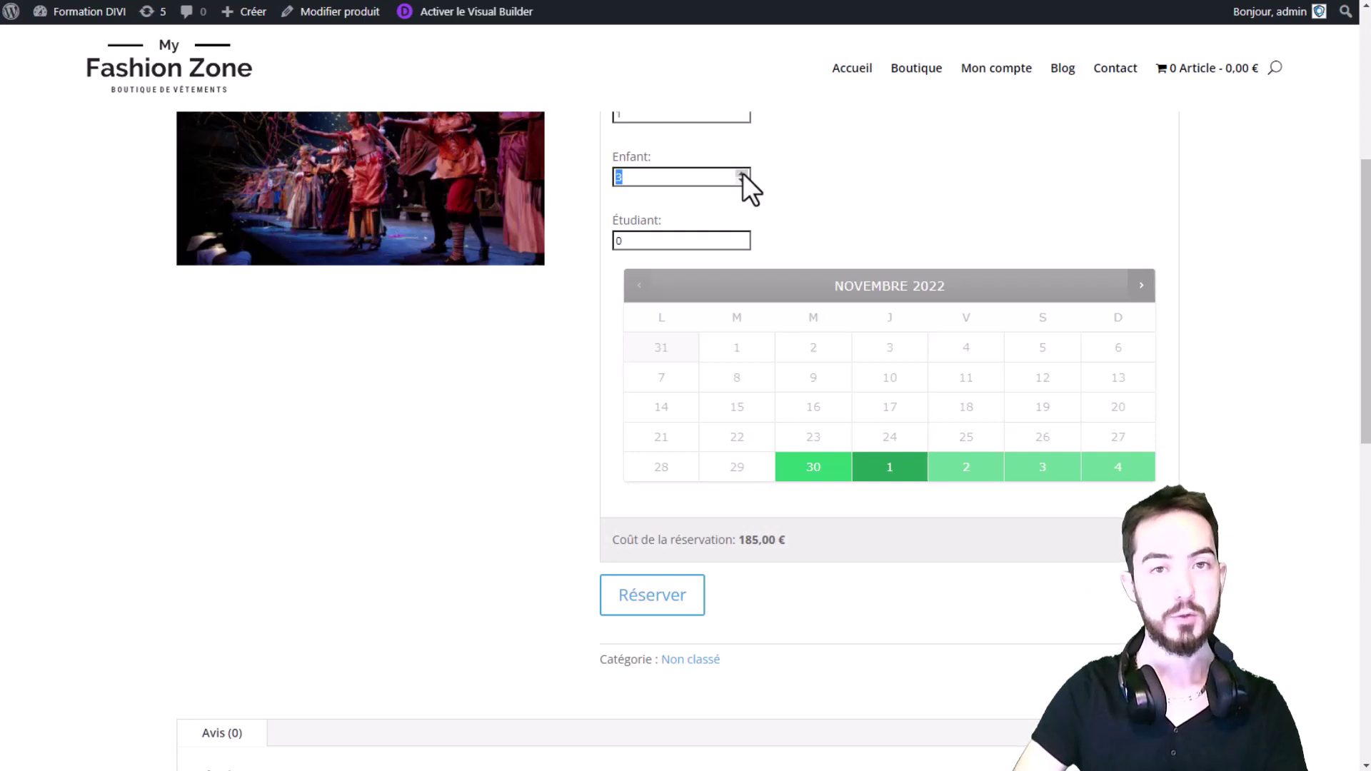
left_click(773, 178)
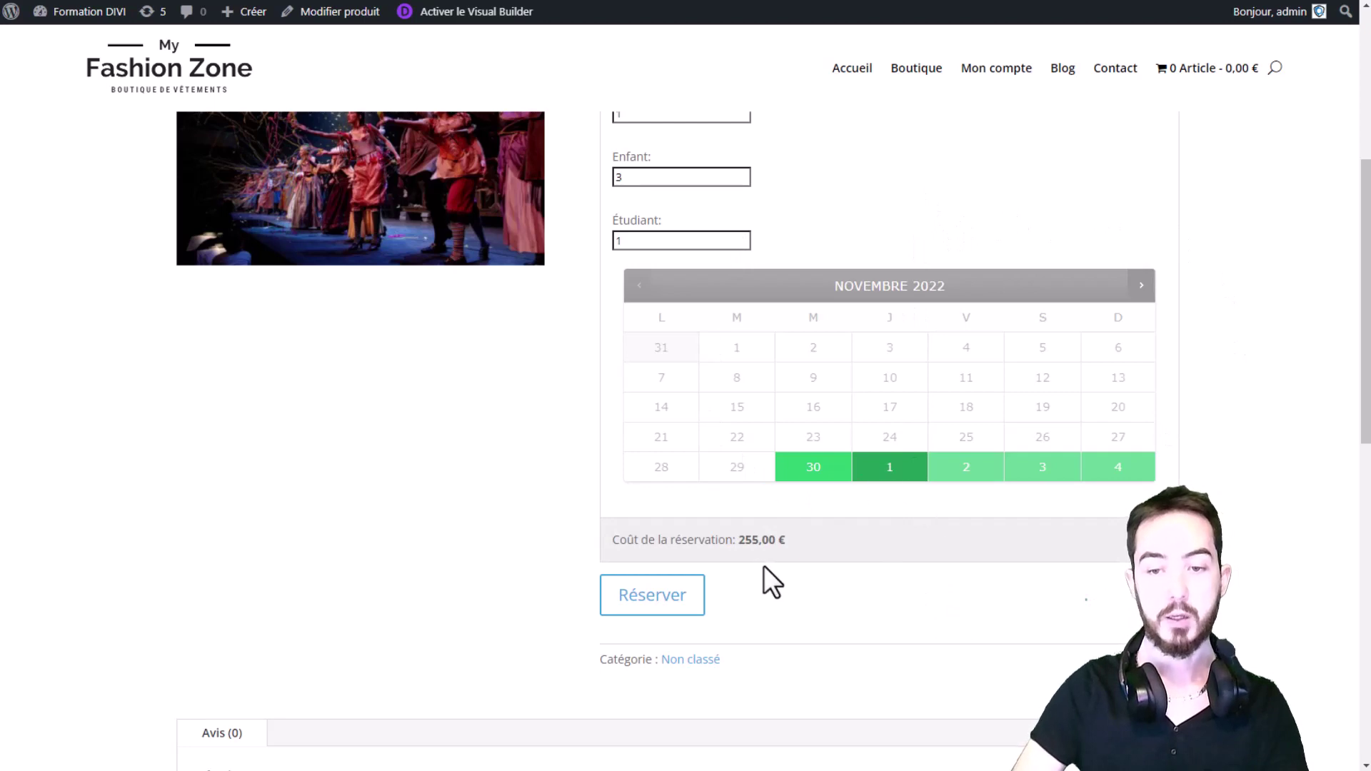
left_click_drag(735, 542, 860, 544)
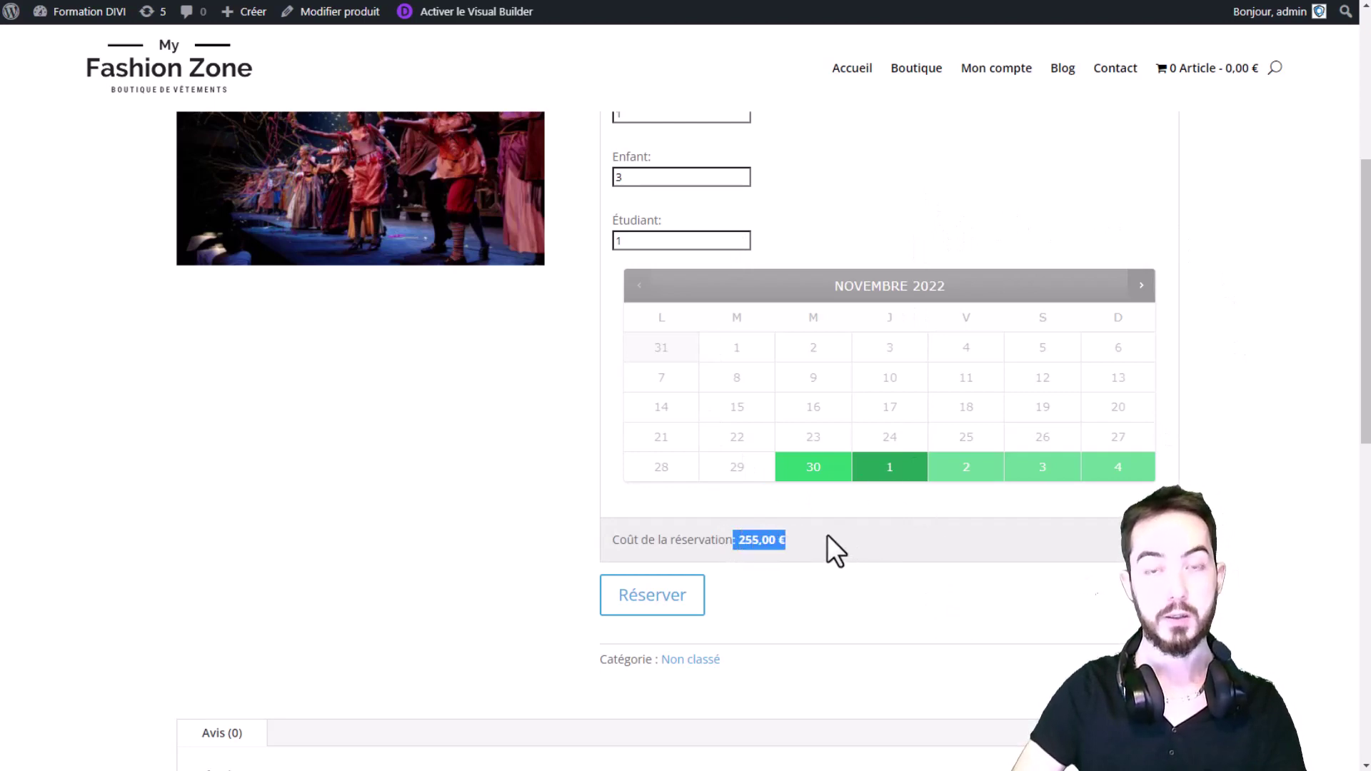
left_click(836, 537)
Try 2 and 3 December as booking dates, ending with 4 December selected.
left_click(971, 472)
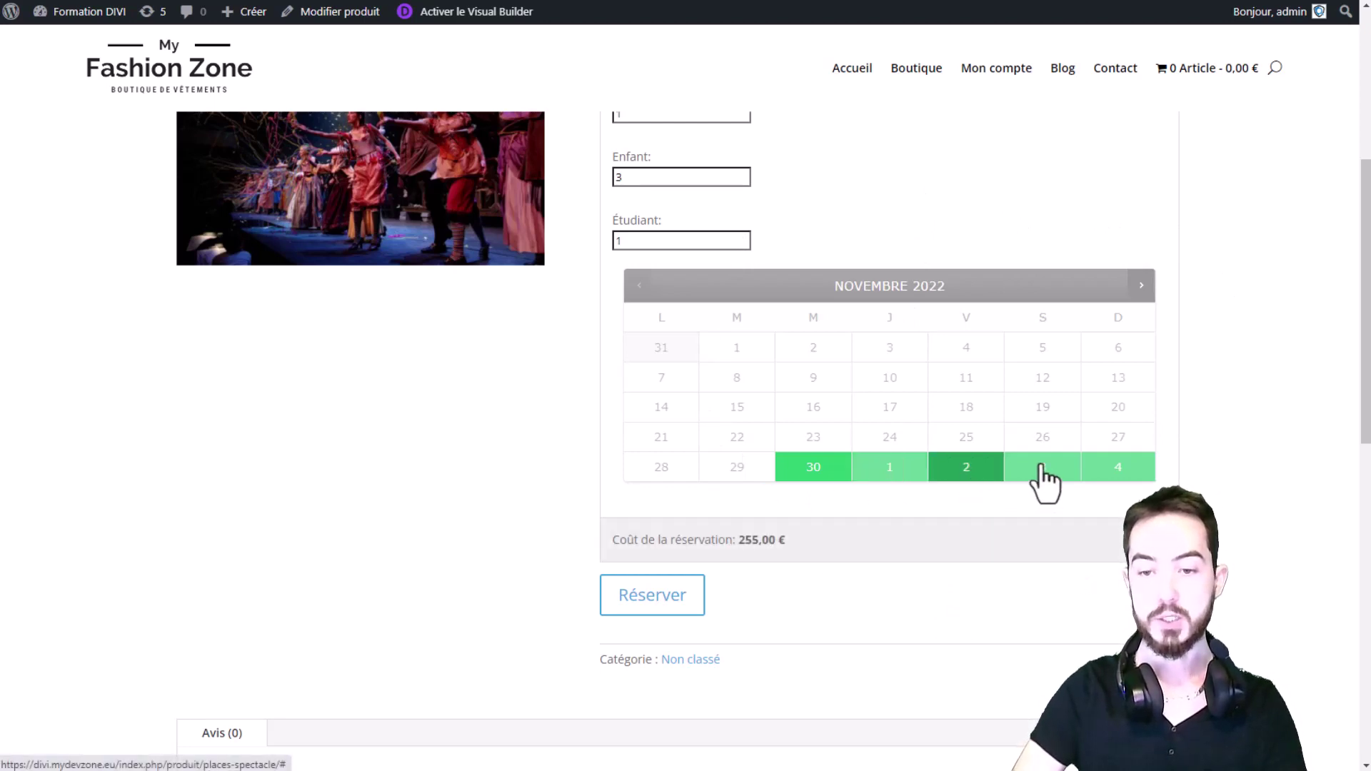
left_click(1043, 471)
left_click(1118, 475)
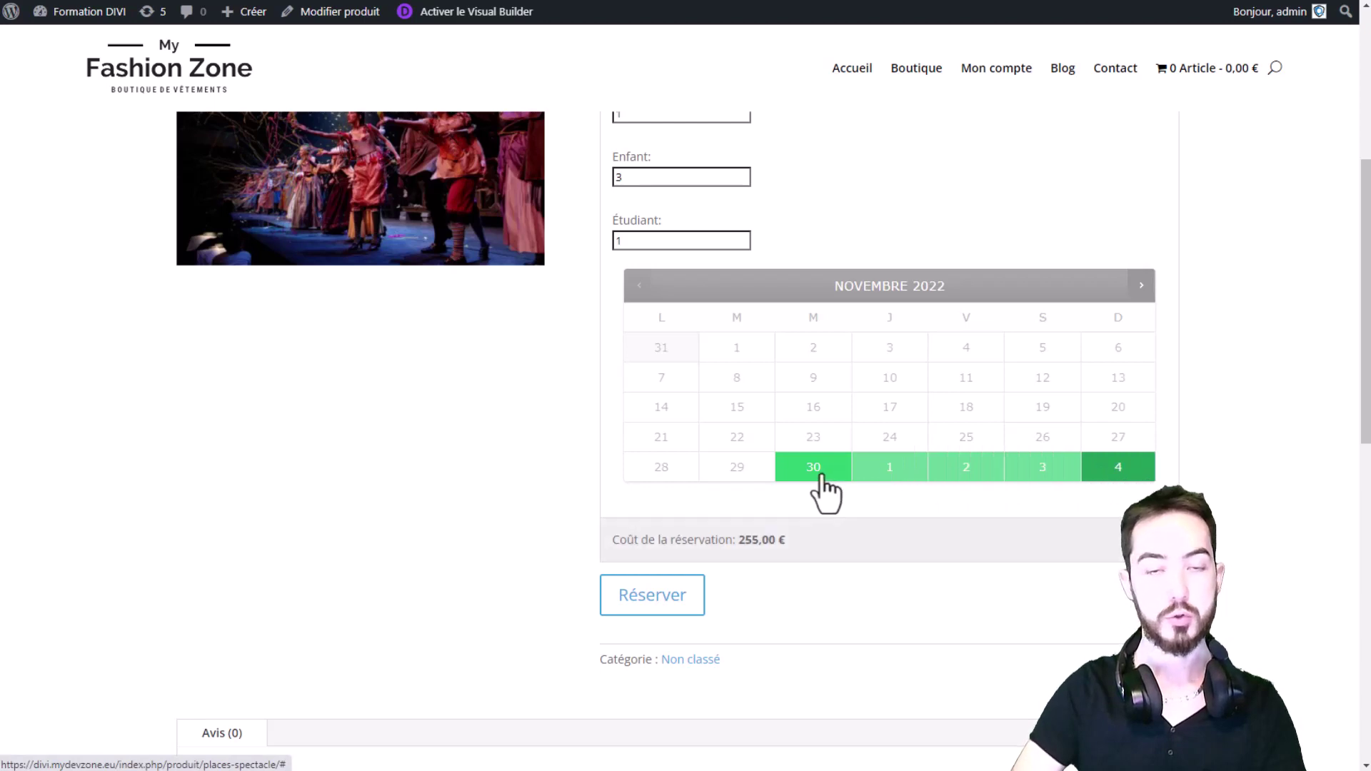
Try other booking dates, settle on 1 December and reserve the Places spectacle seats.
left_click(821, 477)
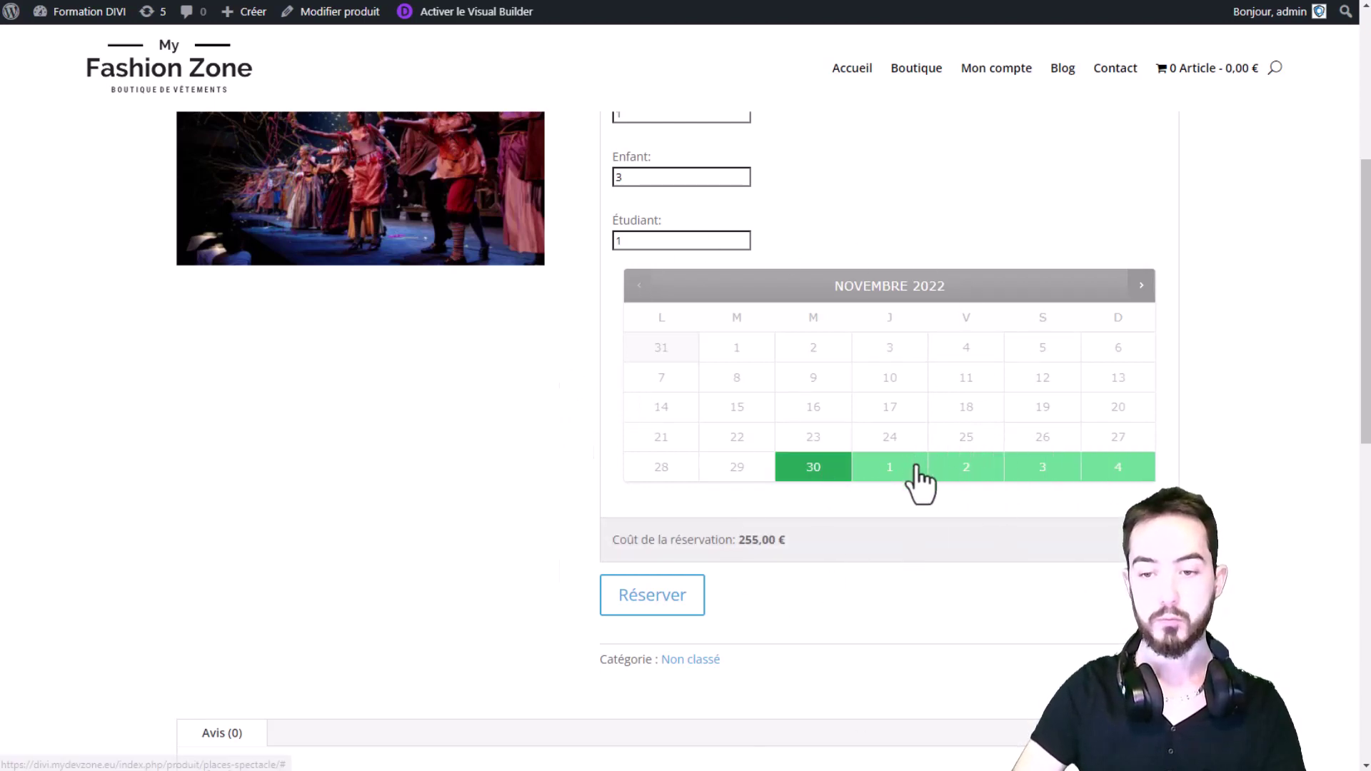
left_click(914, 471)
left_click(972, 477)
left_click(902, 474)
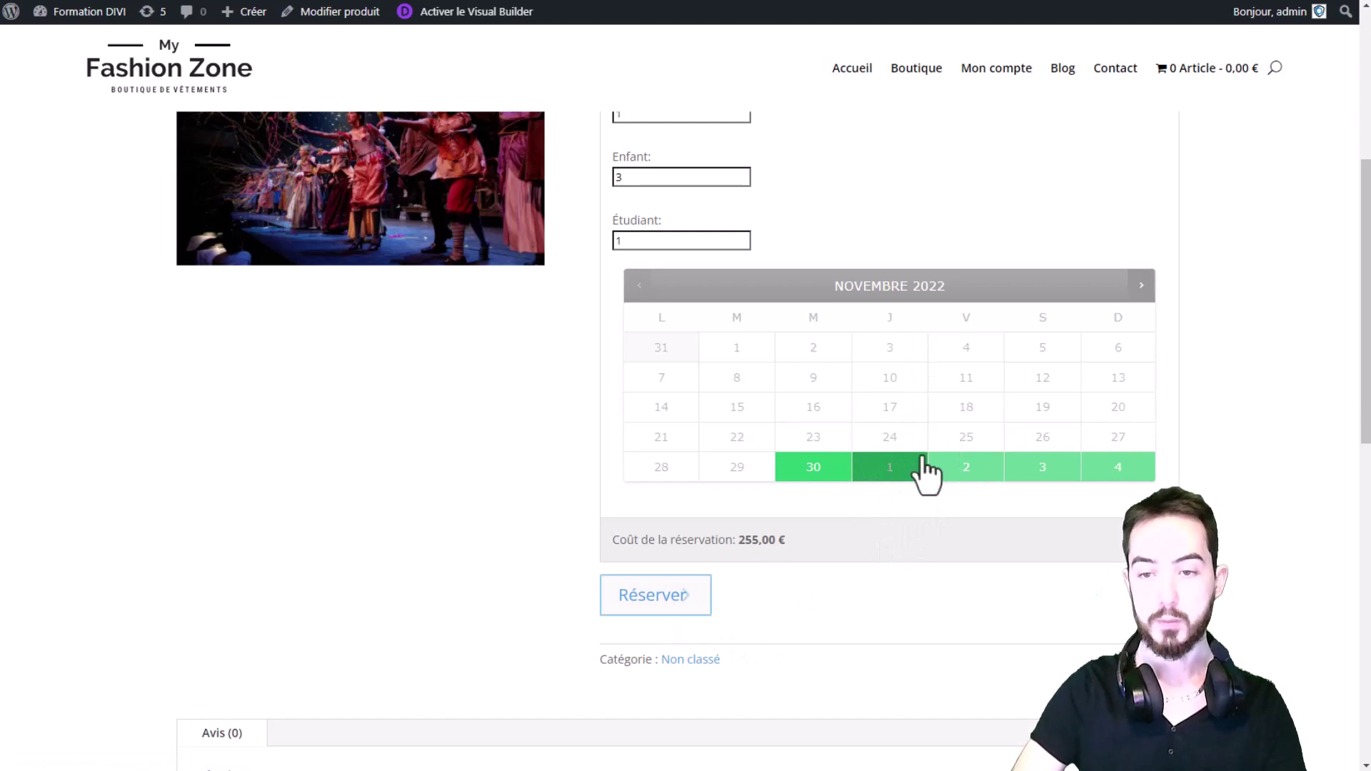
left_click(647, 606)
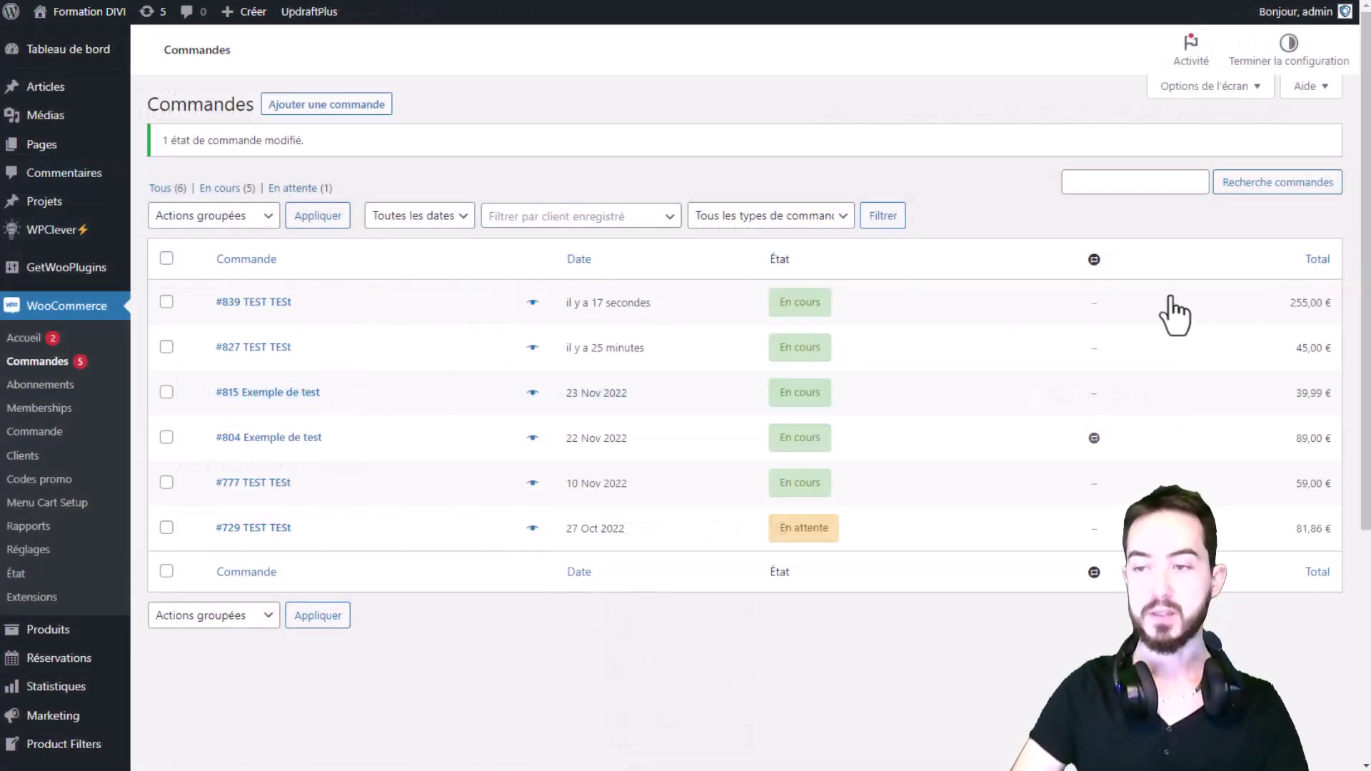
Open the newest WooCommerce order and examine its booking date, seats per person type and order totals.
left_click(276, 305)
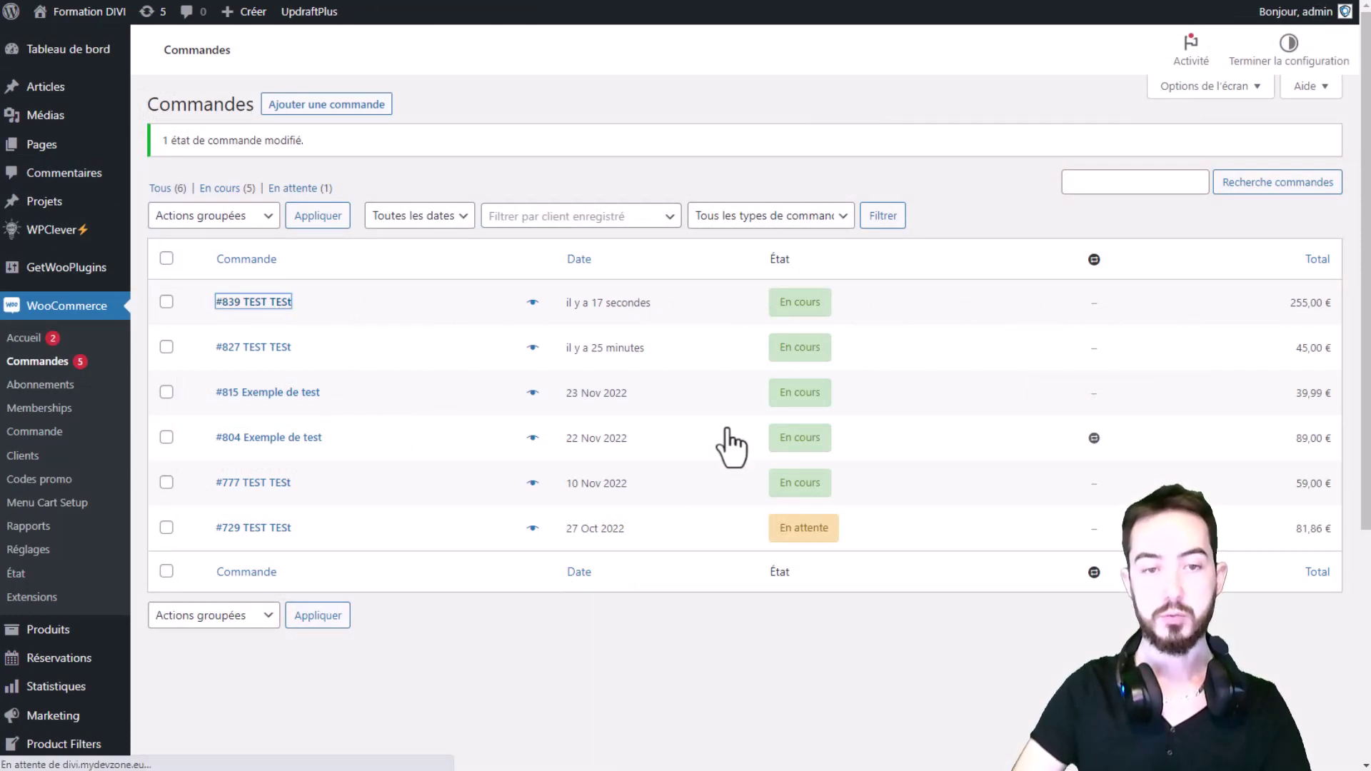
scroll(820, 397, "down", 1)
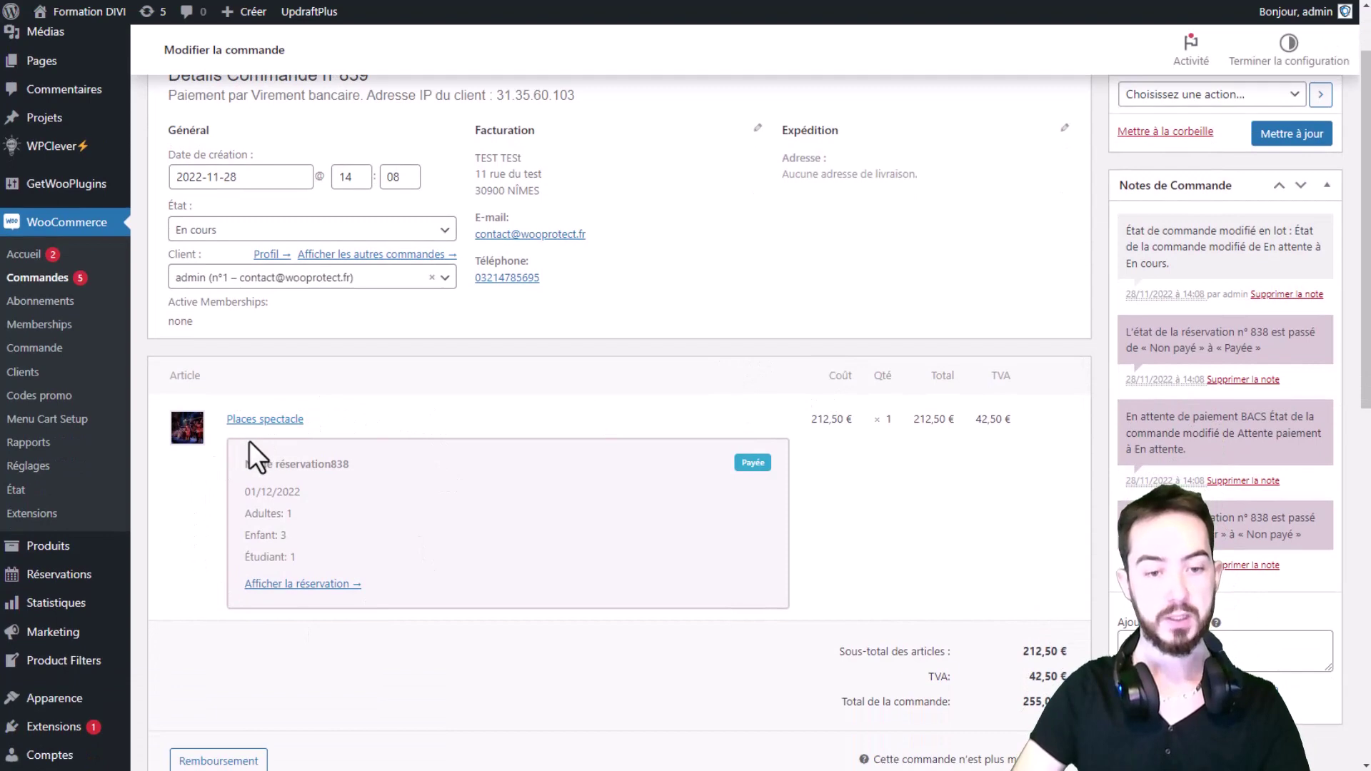
left_click_drag(244, 491, 272, 550)
left_click(292, 519)
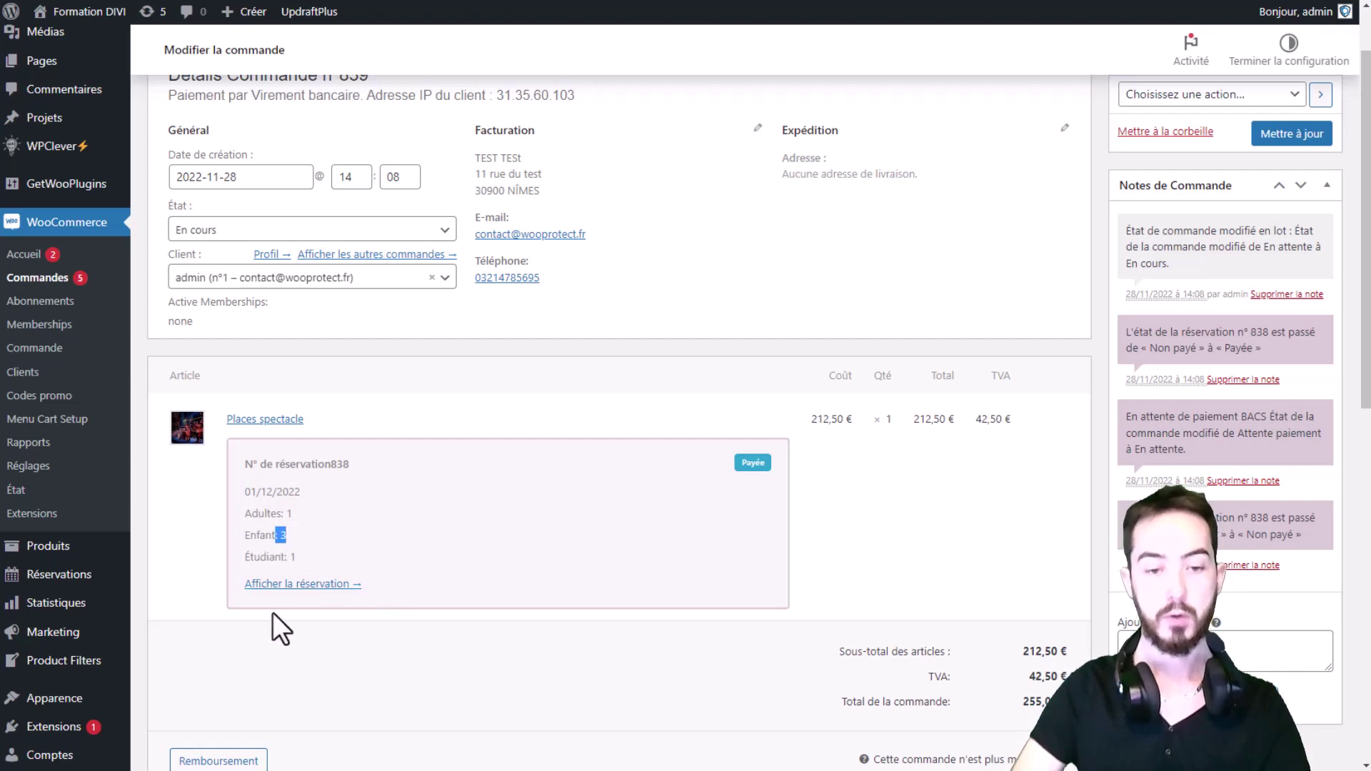
scroll(846, 554, "down", 1)
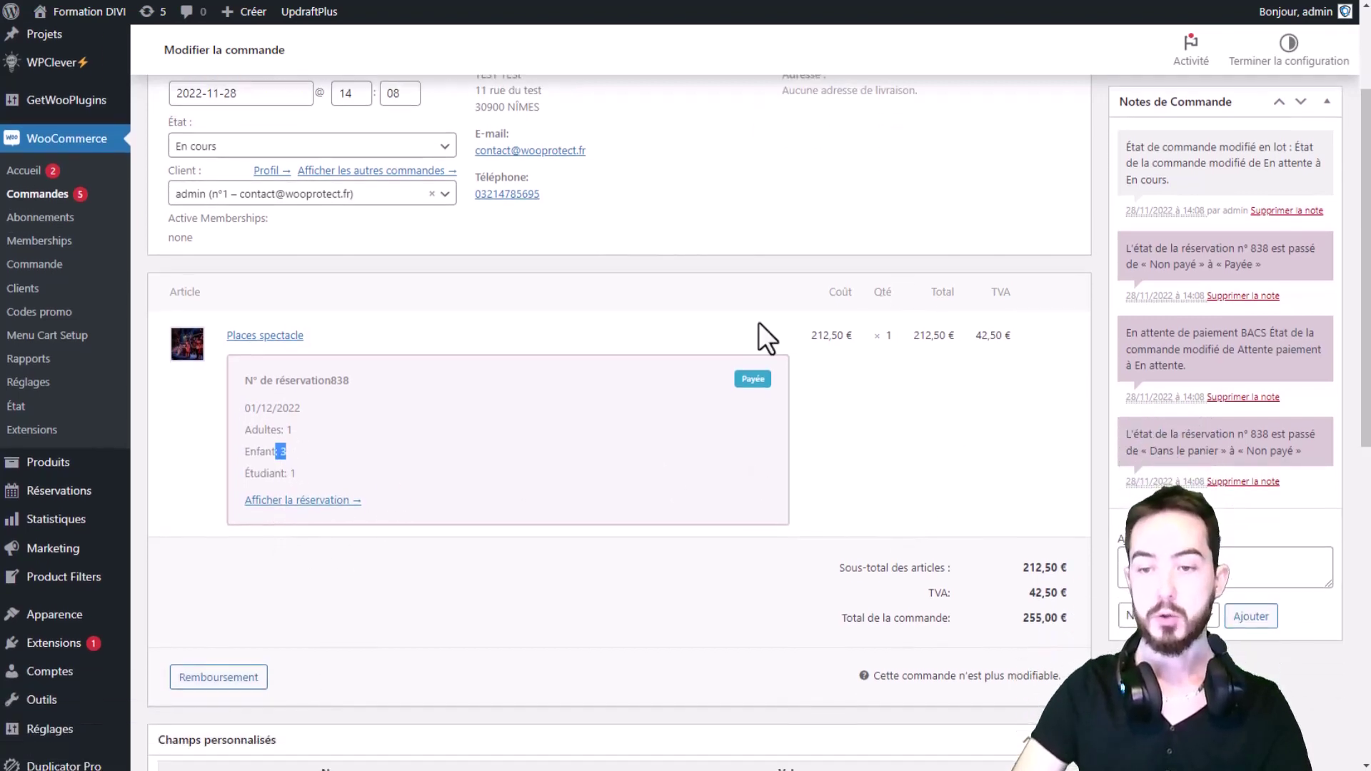
scroll(947, 412, "down", 1)
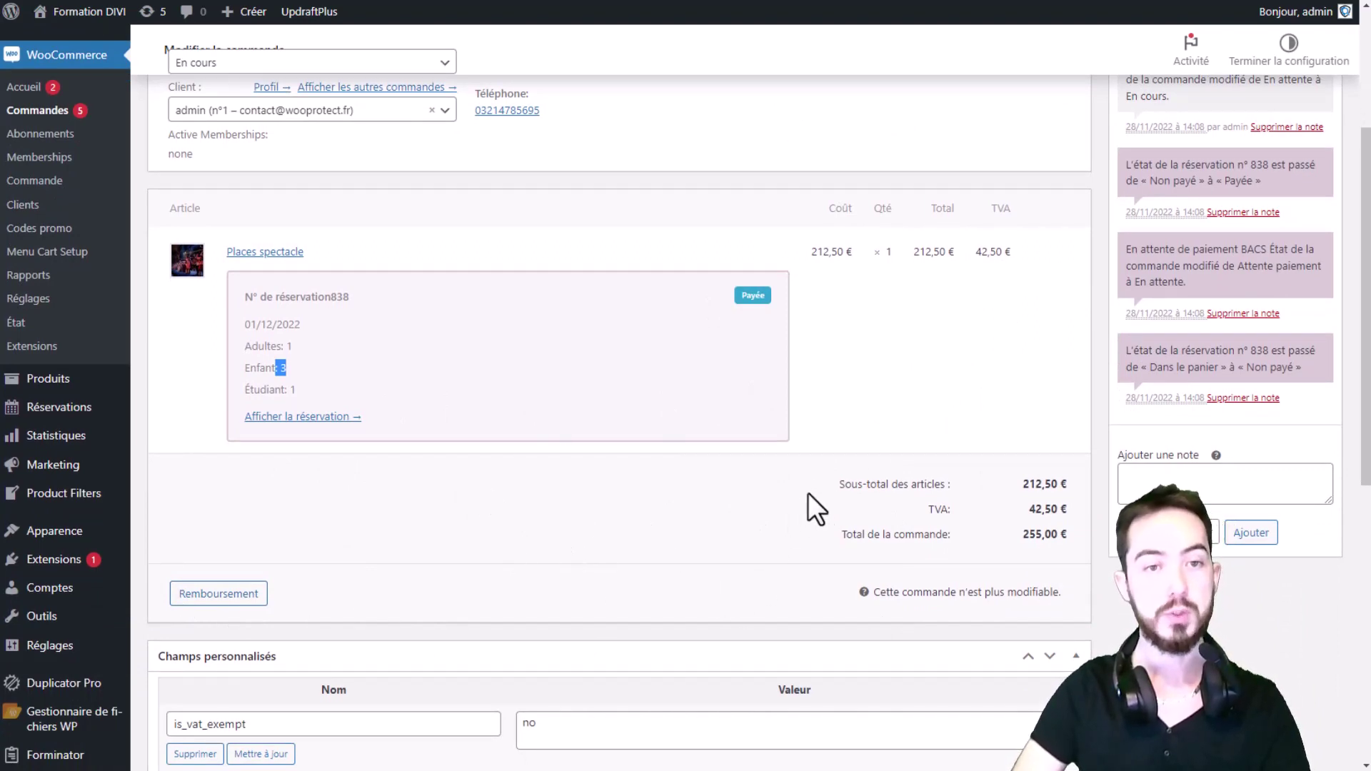
View the order's linked reservation, and look up the 1 December booking in the monthly view of the reservations calendar.
left_click(257, 419)
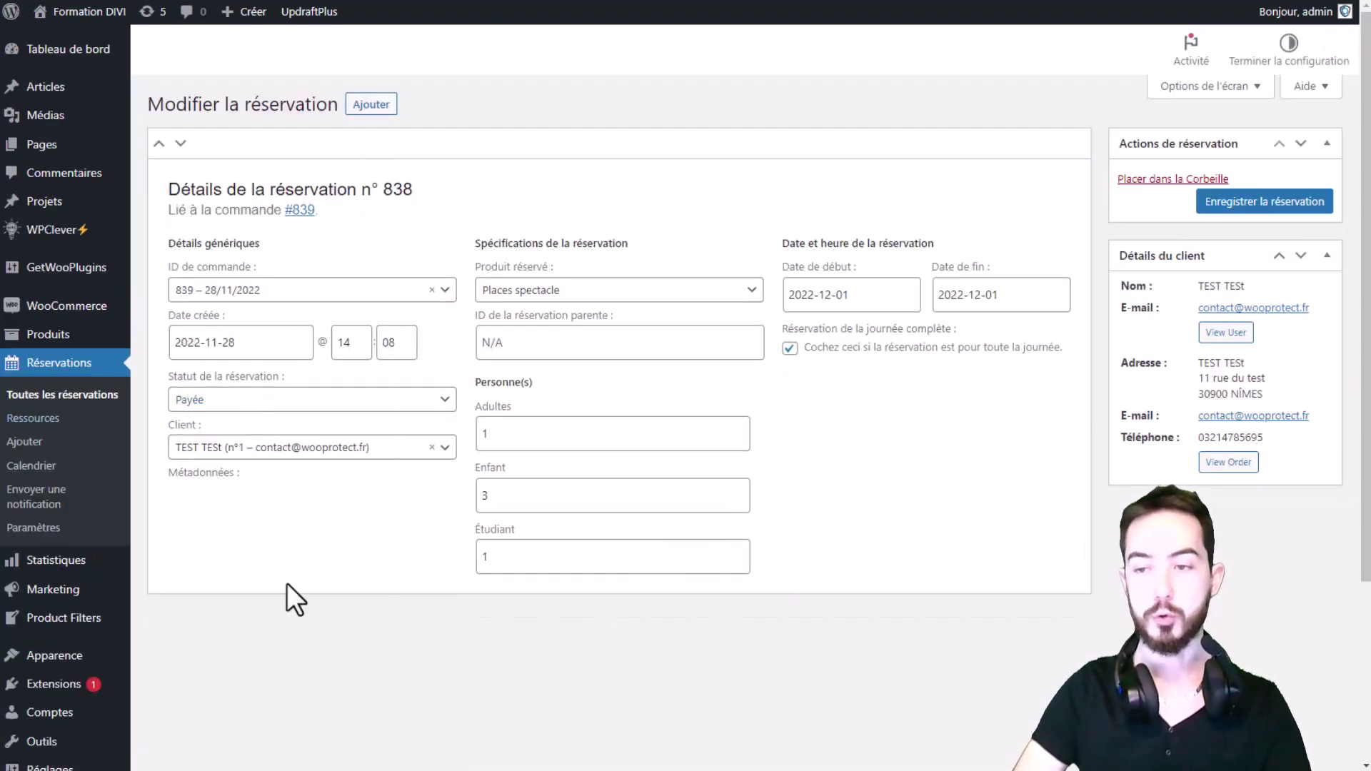
left_click(32, 465)
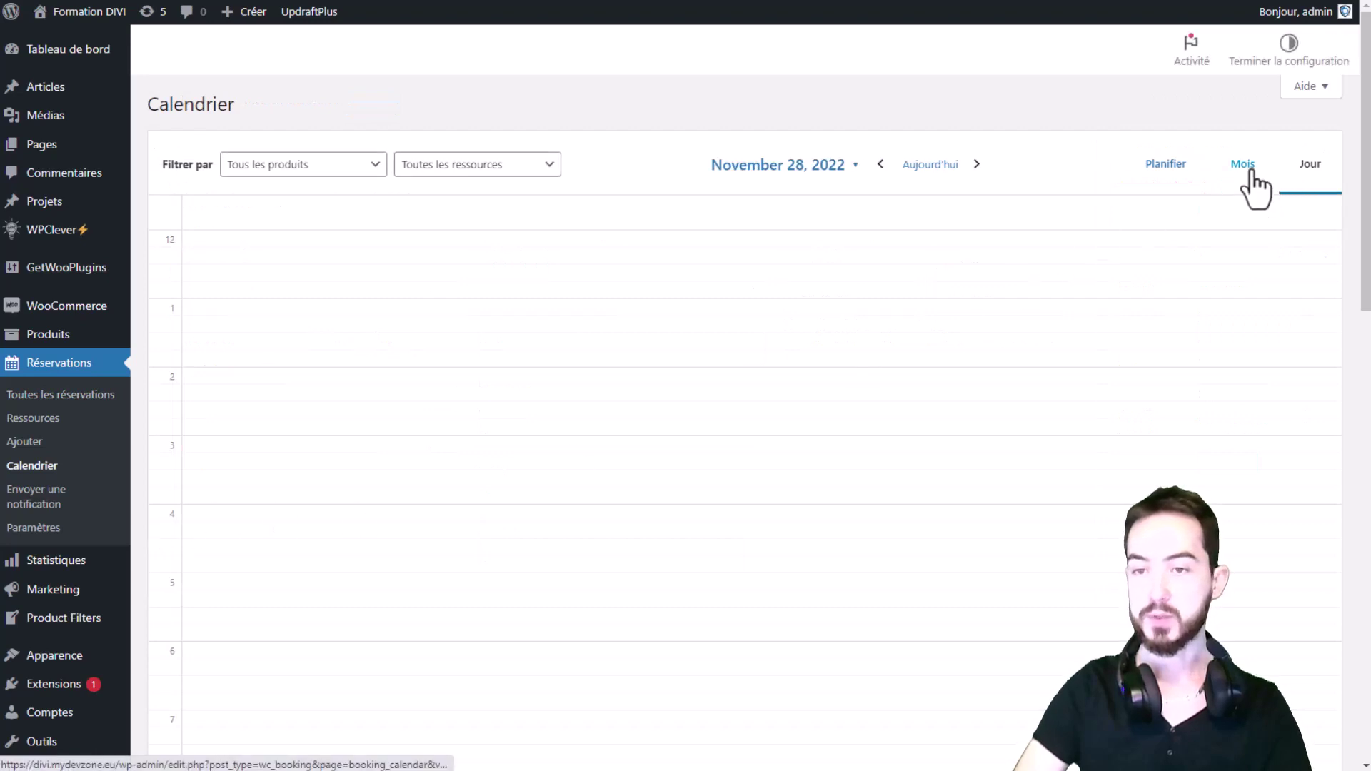
left_click(1242, 166)
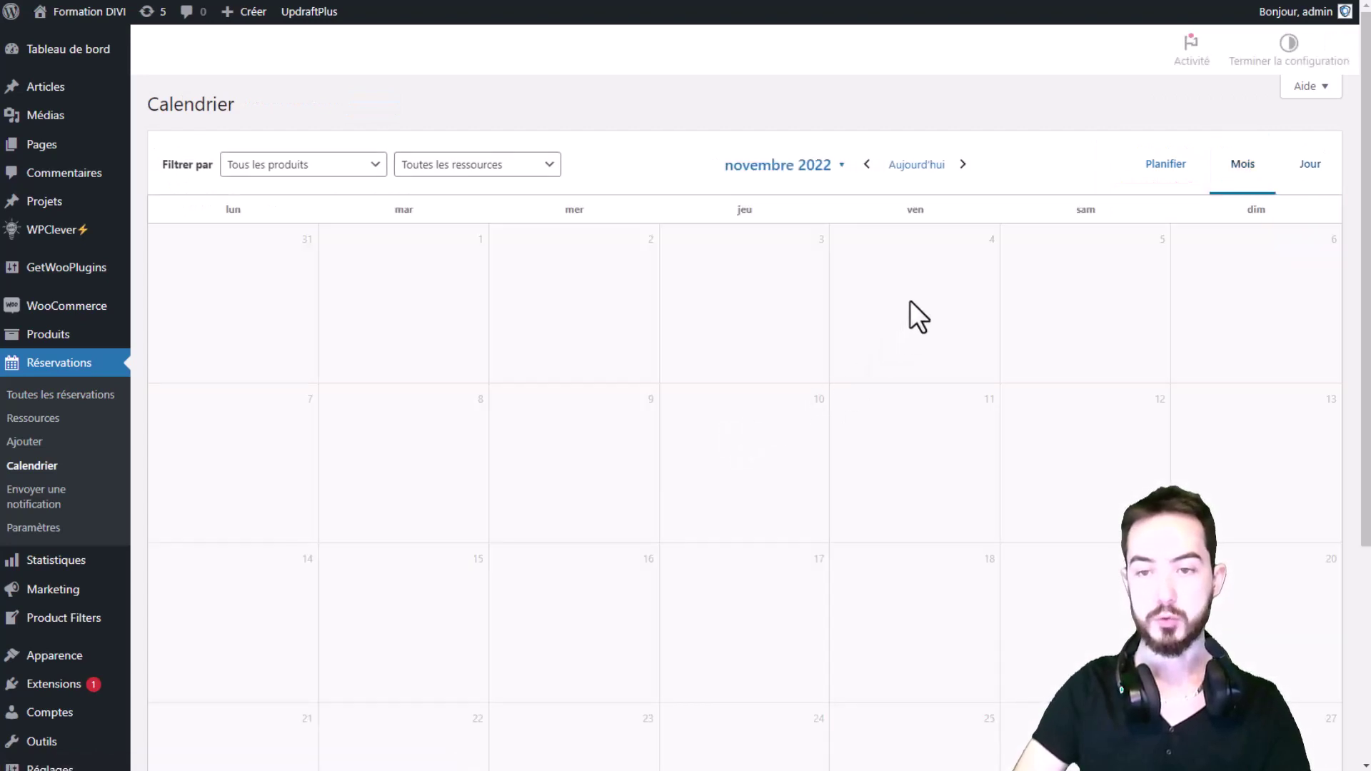
scroll(1071, 279, "down", 5)
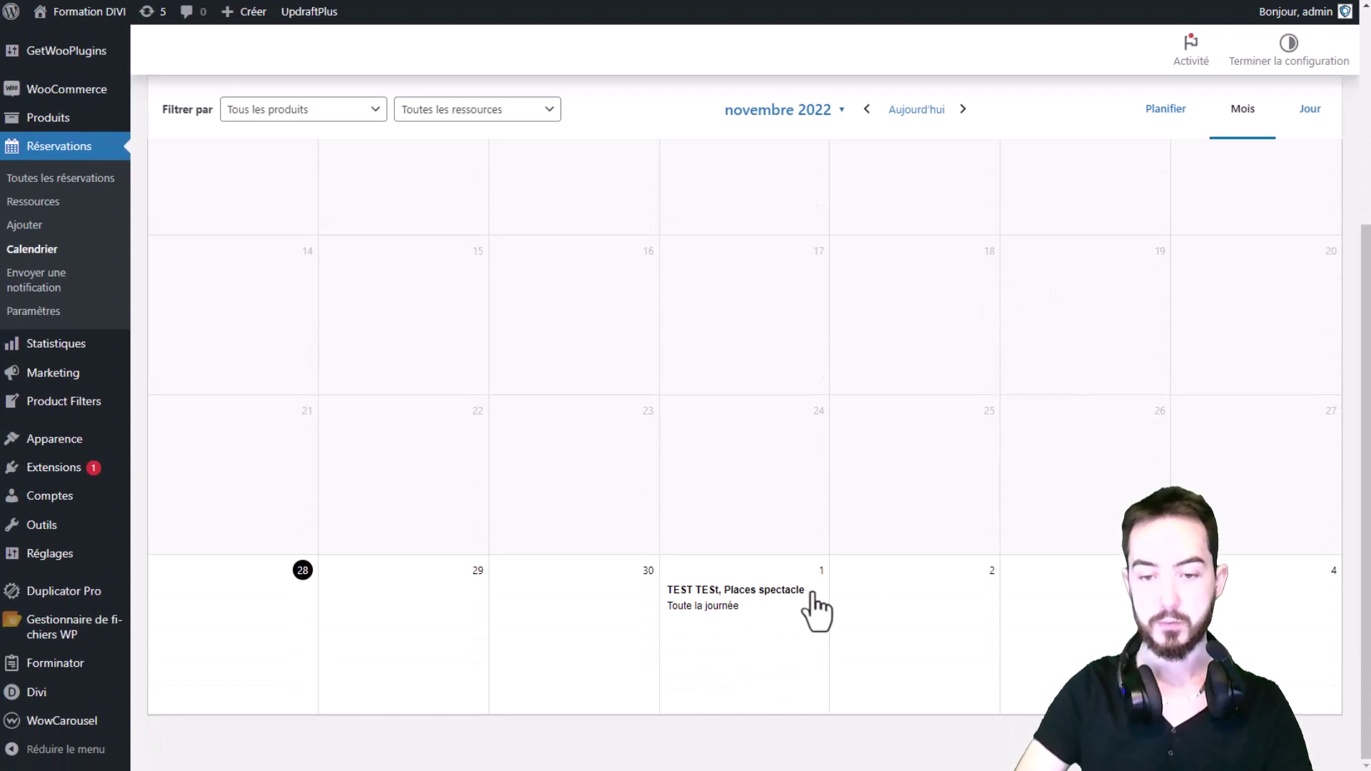